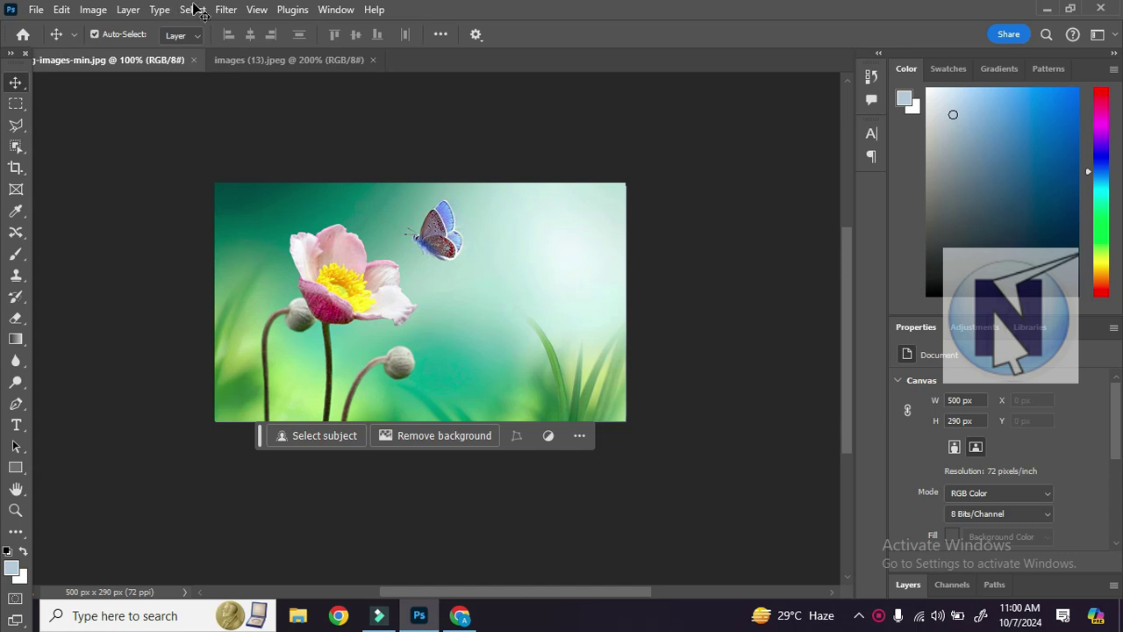
# Select the entire flower and butterfly image
pyautogui.click(194, 10)
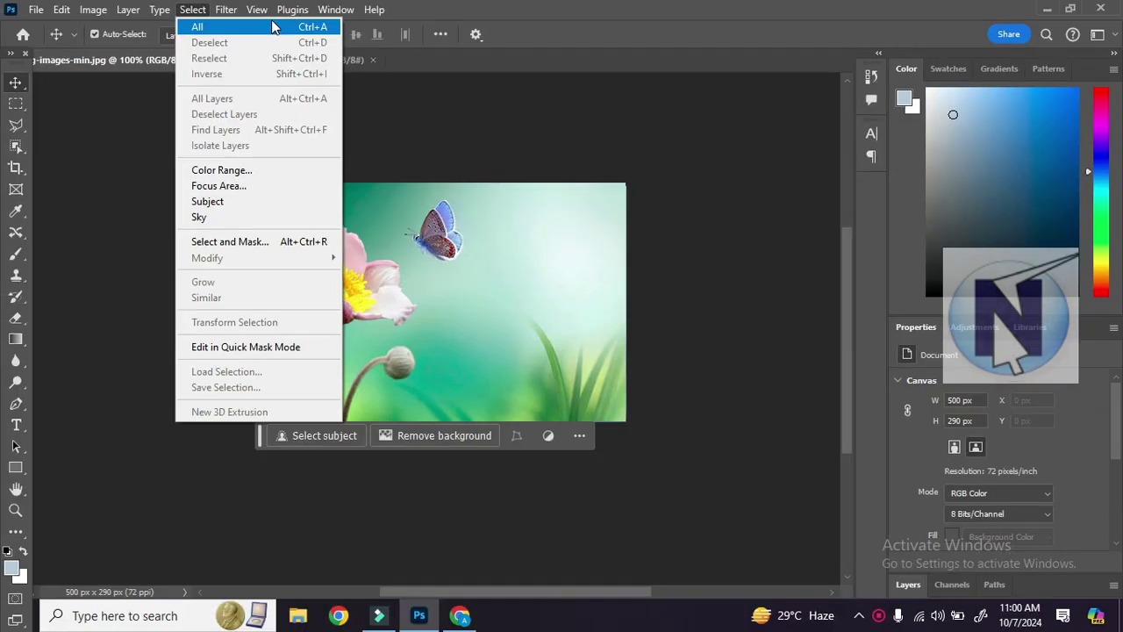
pyautogui.click(469, 291)
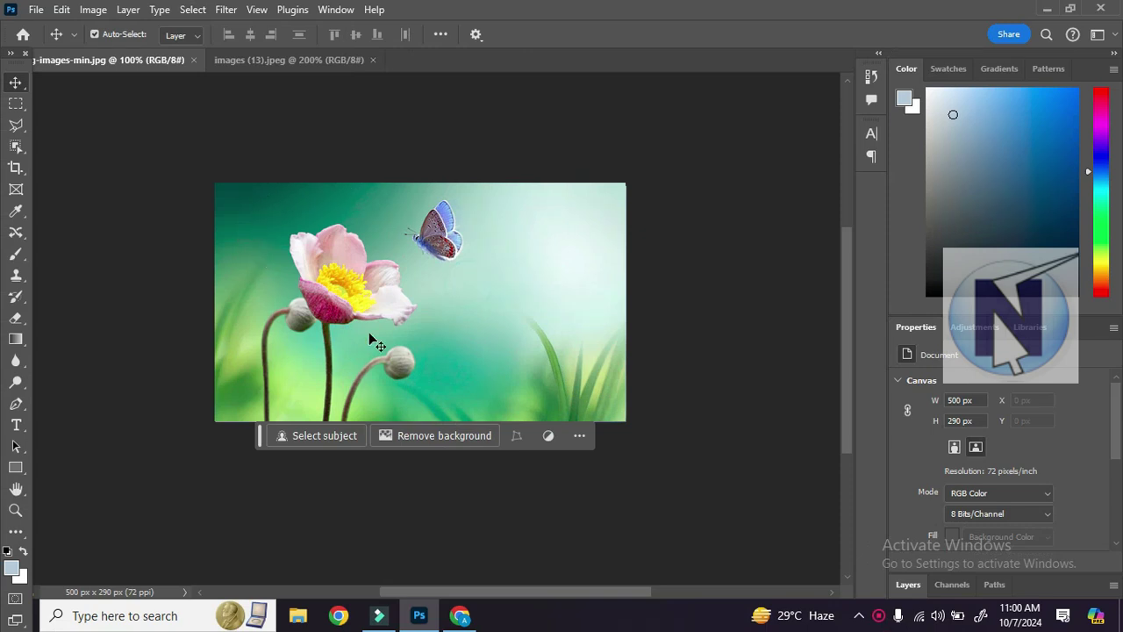
pyautogui.click(192, 8)
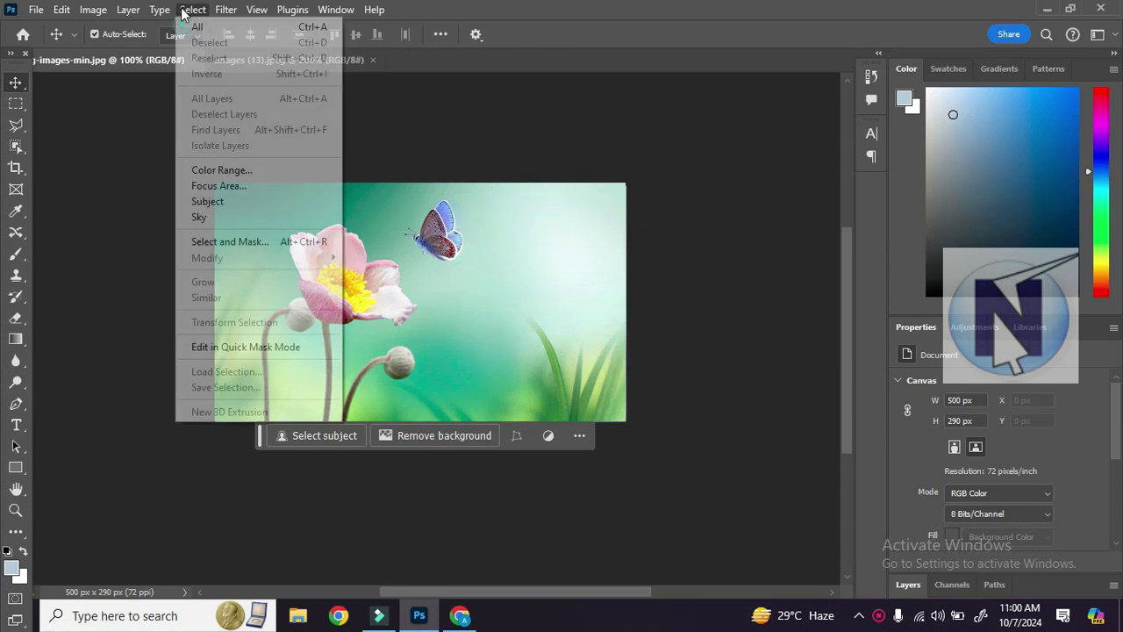
pyautogui.click(195, 25)
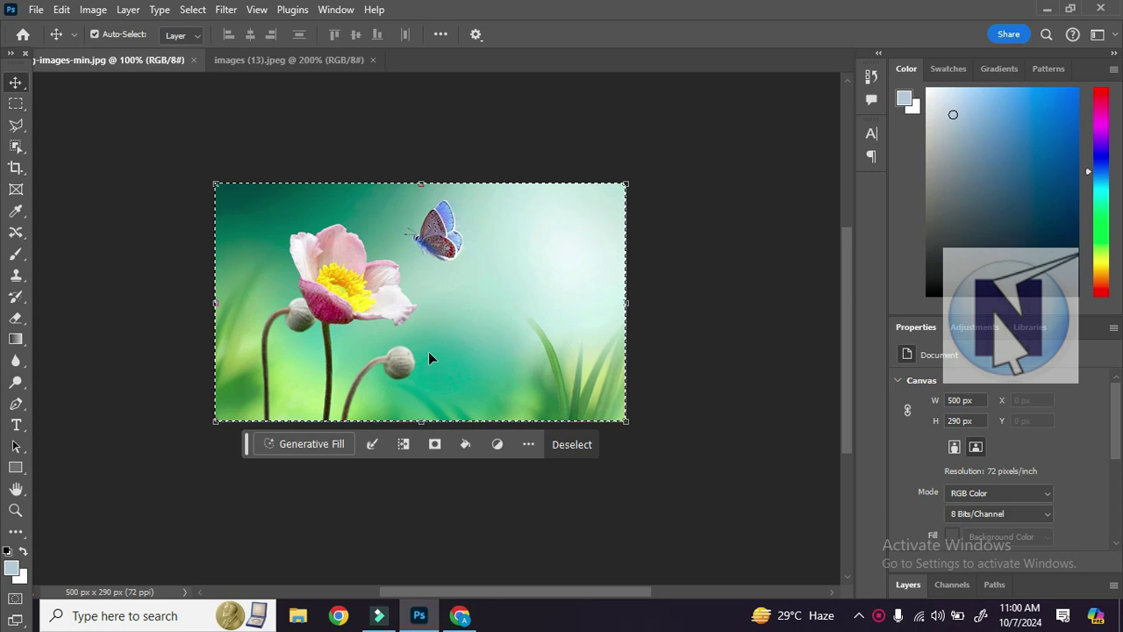
# Deselect the whole-image selection
pyautogui.click(195, 9)
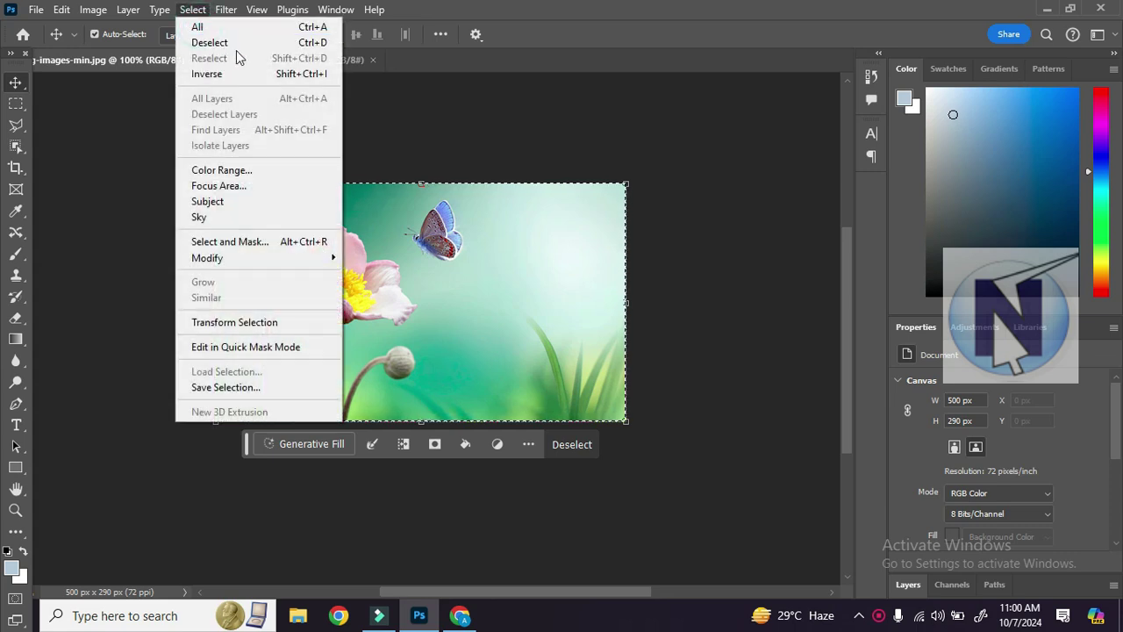
pyautogui.click(464, 293)
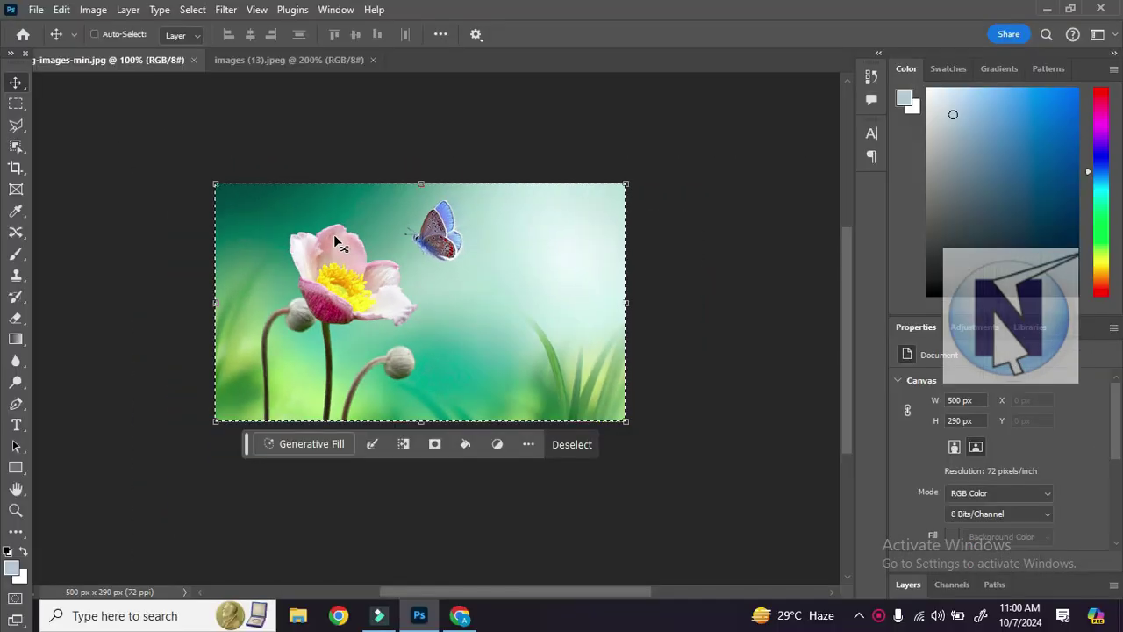
pyautogui.click(192, 10)
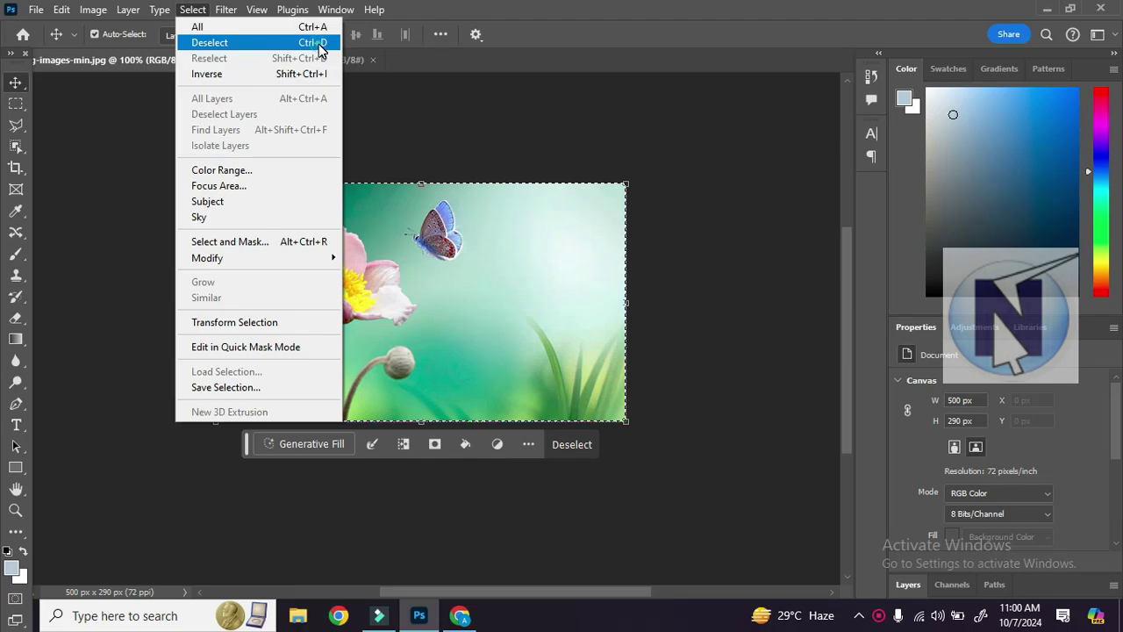
pyautogui.click(319, 51)
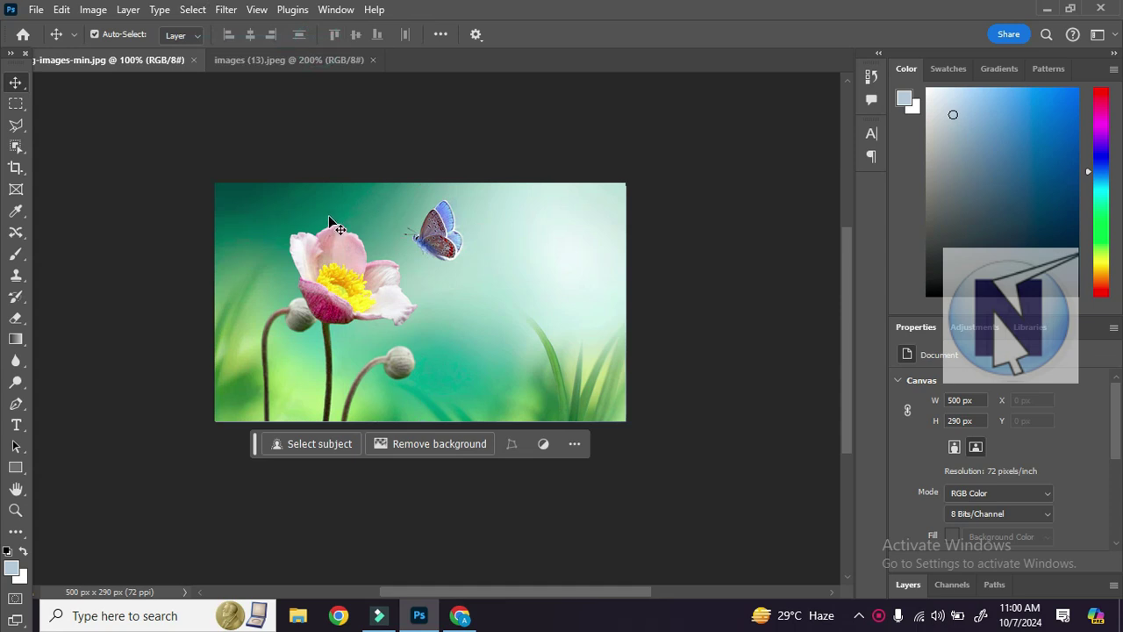
# Bring back the previous selection with the Reselect command
pyautogui.click(192, 10)
pyautogui.moveTo(226, 13)
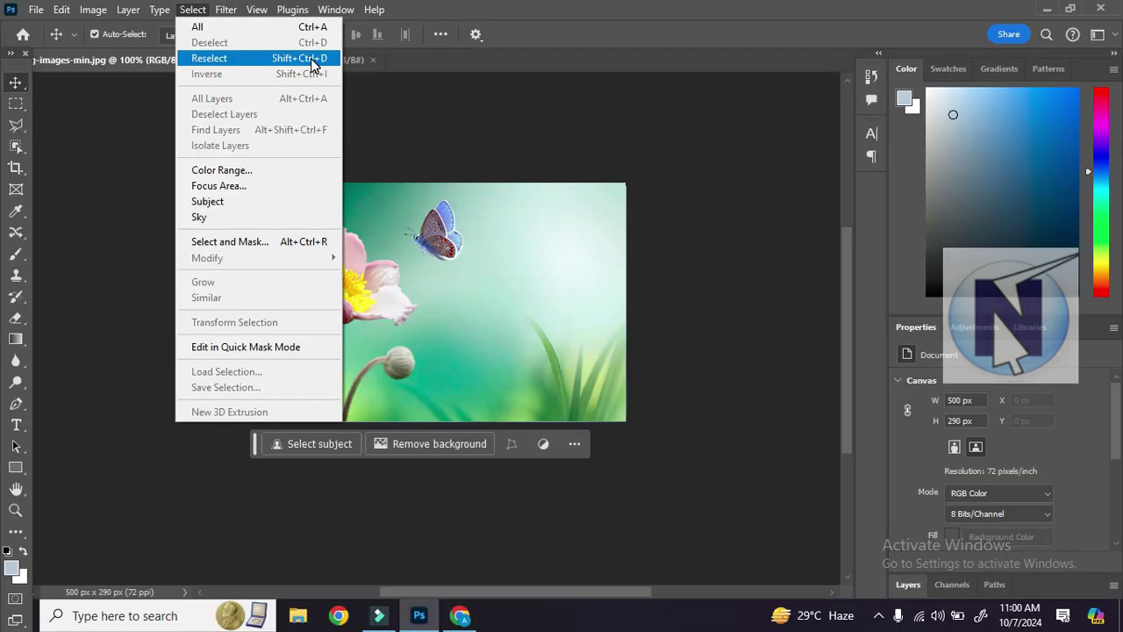
pyautogui.click(312, 58)
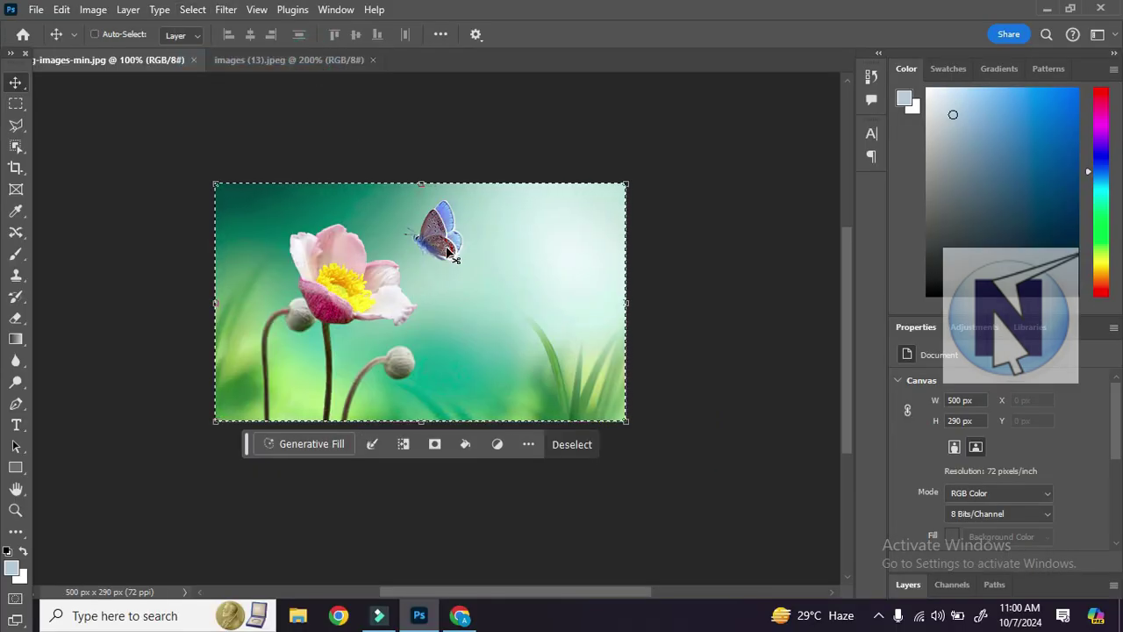
# Clear the whole-image selection and outline the pink flower head with a closed Polygonal Lasso selection
pyautogui.hotkey('ctrl', 'd')
pyautogui.click(19, 126)
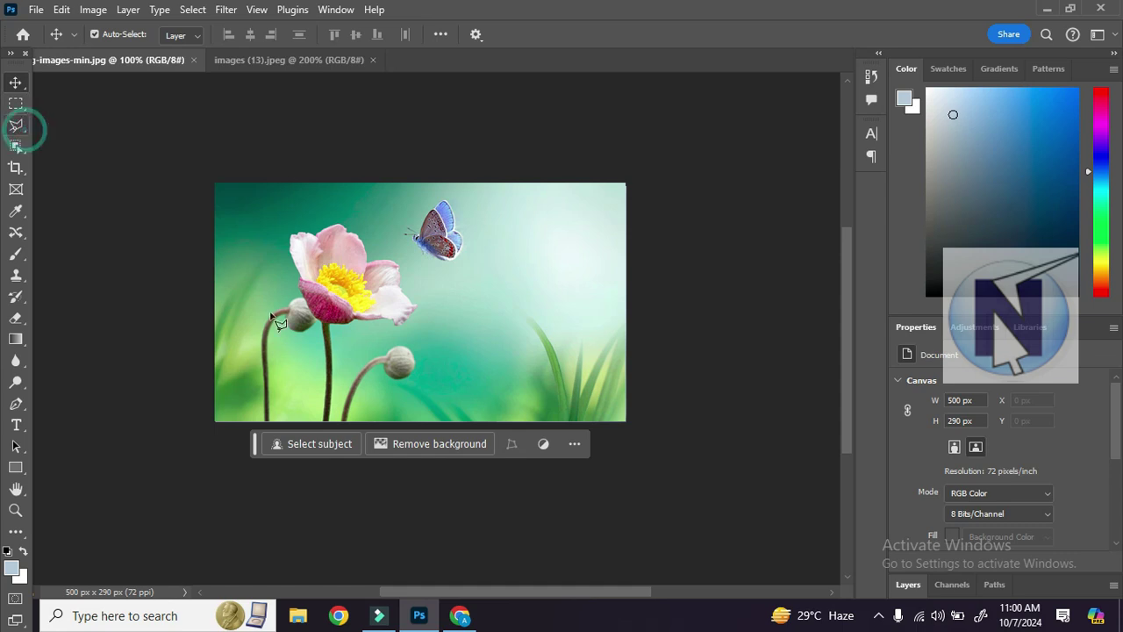
pyautogui.click(329, 317)
pyautogui.click(403, 321)
pyautogui.click(423, 294)
pyautogui.click(416, 259)
pyautogui.click(355, 208)
pyautogui.click(314, 207)
pyautogui.click(281, 208)
pyautogui.click(263, 243)
pyautogui.click(271, 276)
pyautogui.click(316, 336)
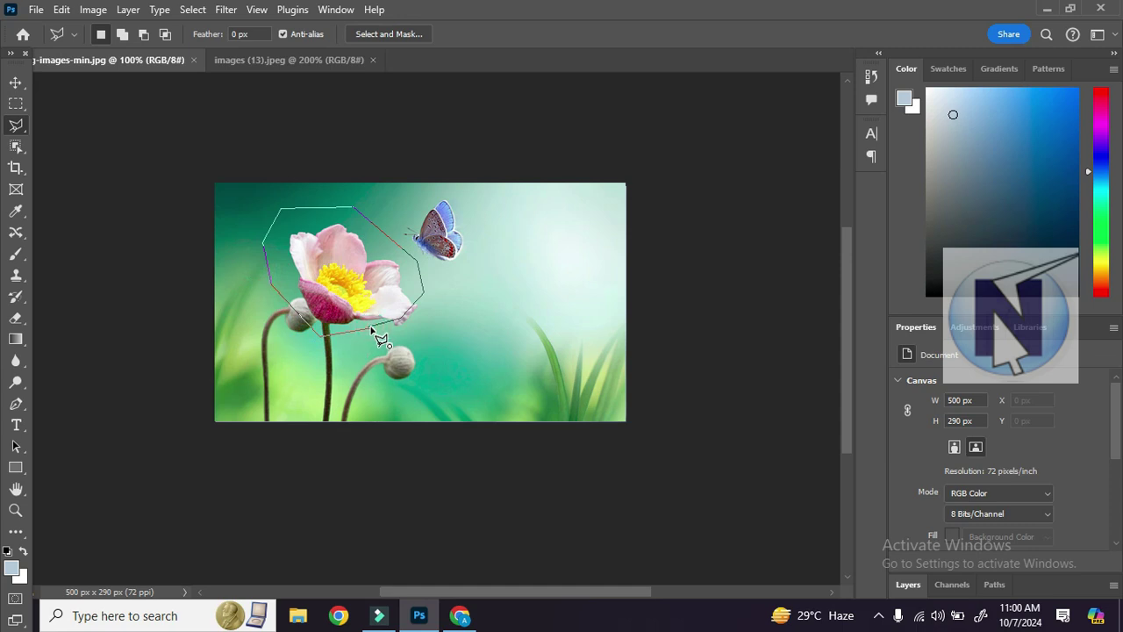
pyautogui.click(368, 330)
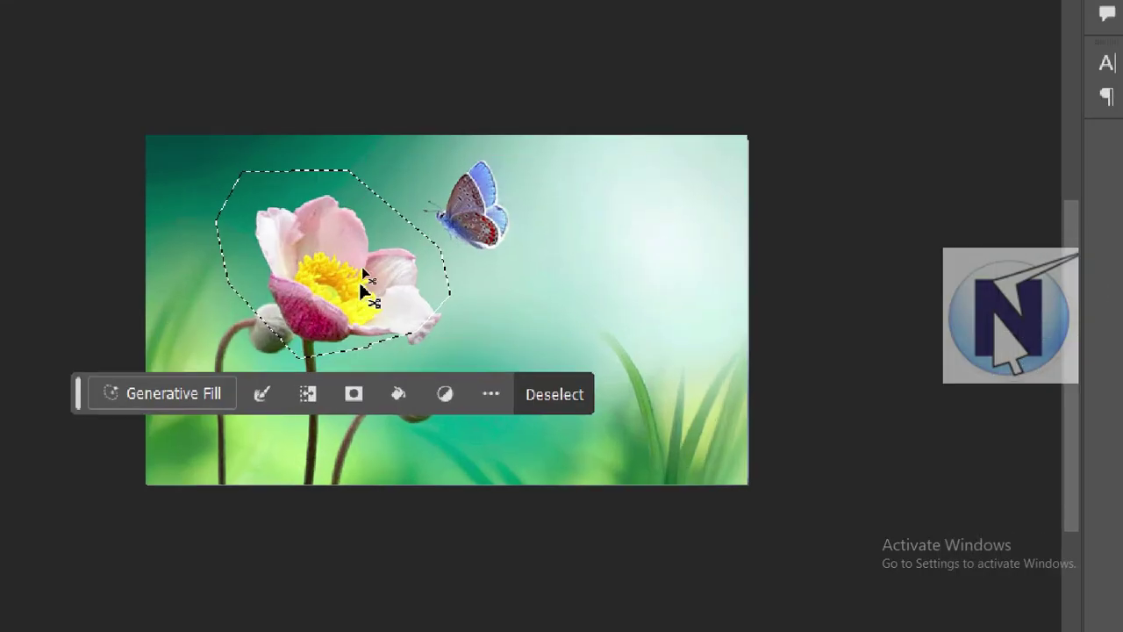
# Invert the selection so it covers everything outside the outlined flower head
pyautogui.scroll(-1, 547, 546)
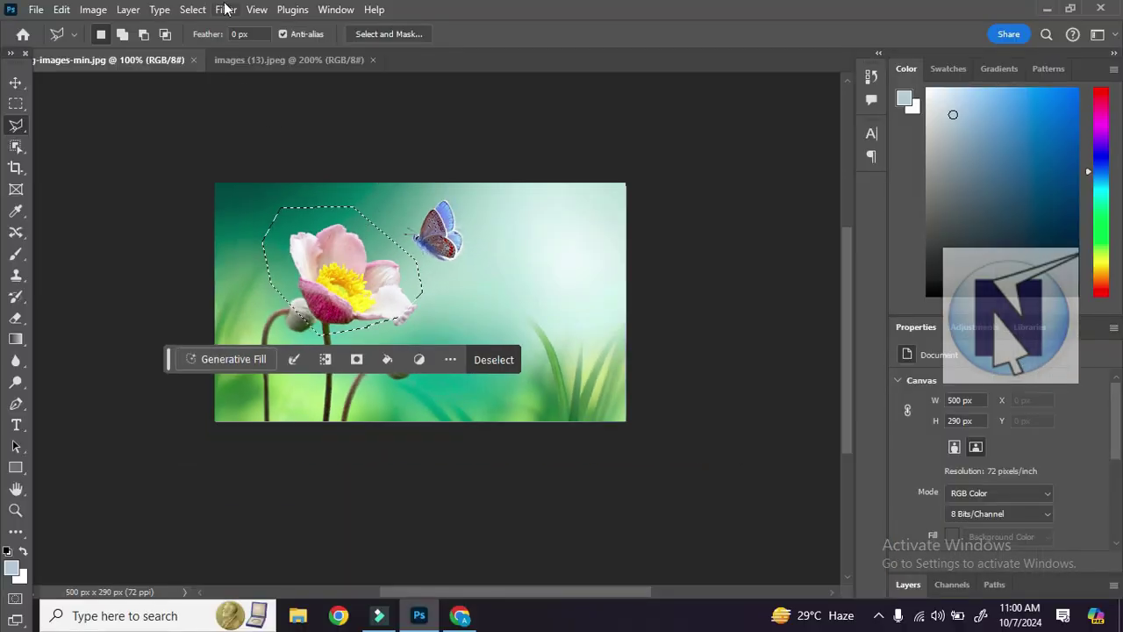
pyautogui.click(194, 11)
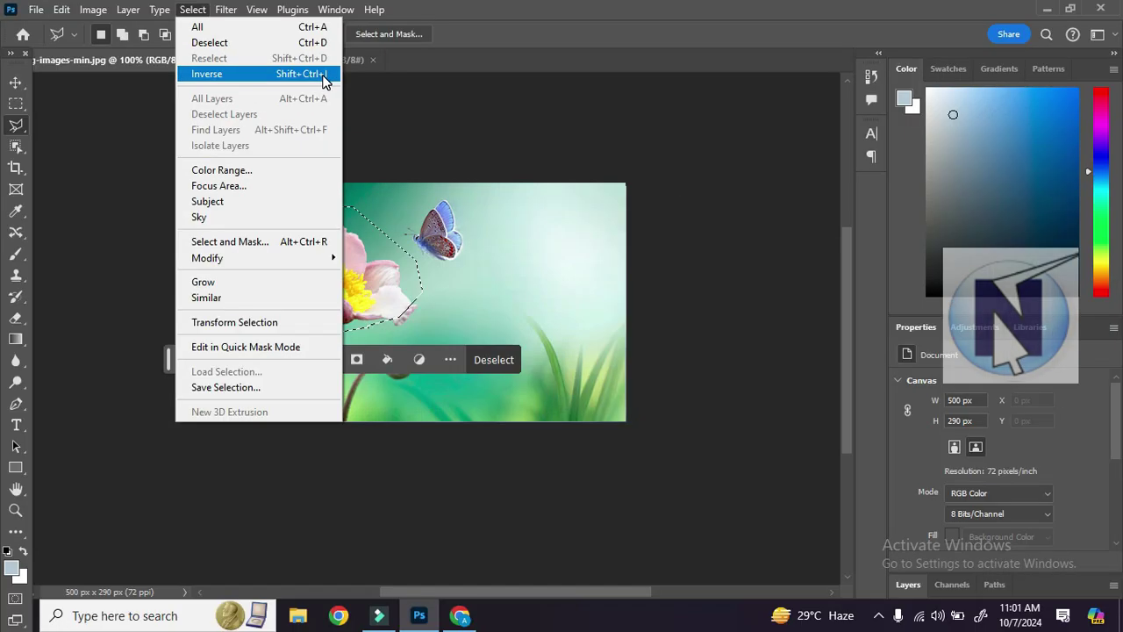
pyautogui.click(405, 88)
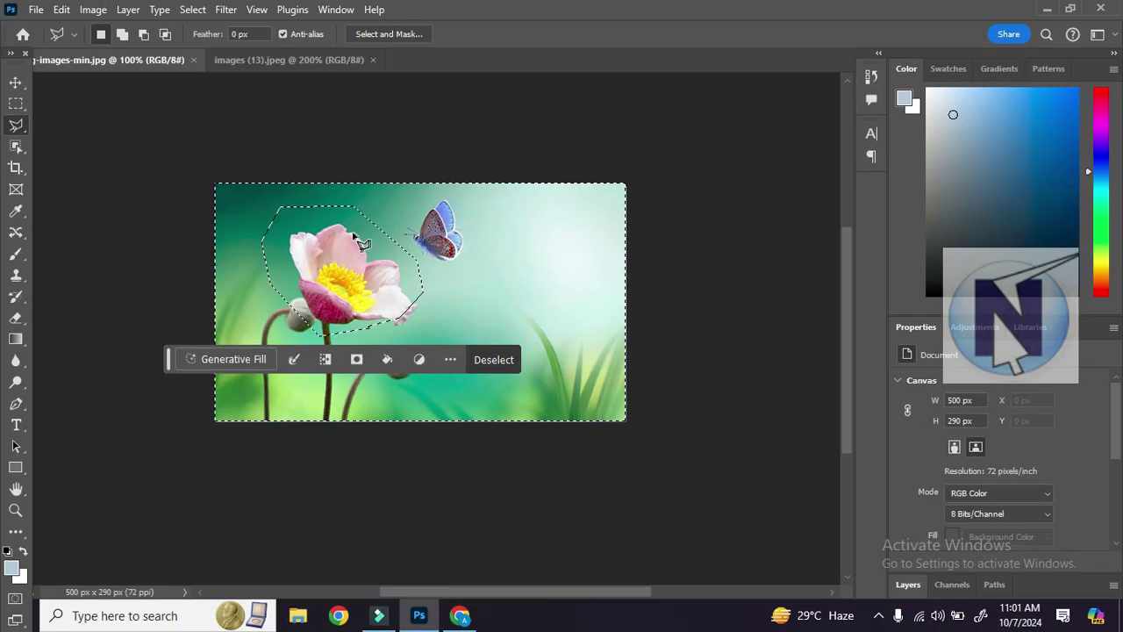
# Invert the selection again so only the flower head area is selected
pyautogui.click(192, 10)
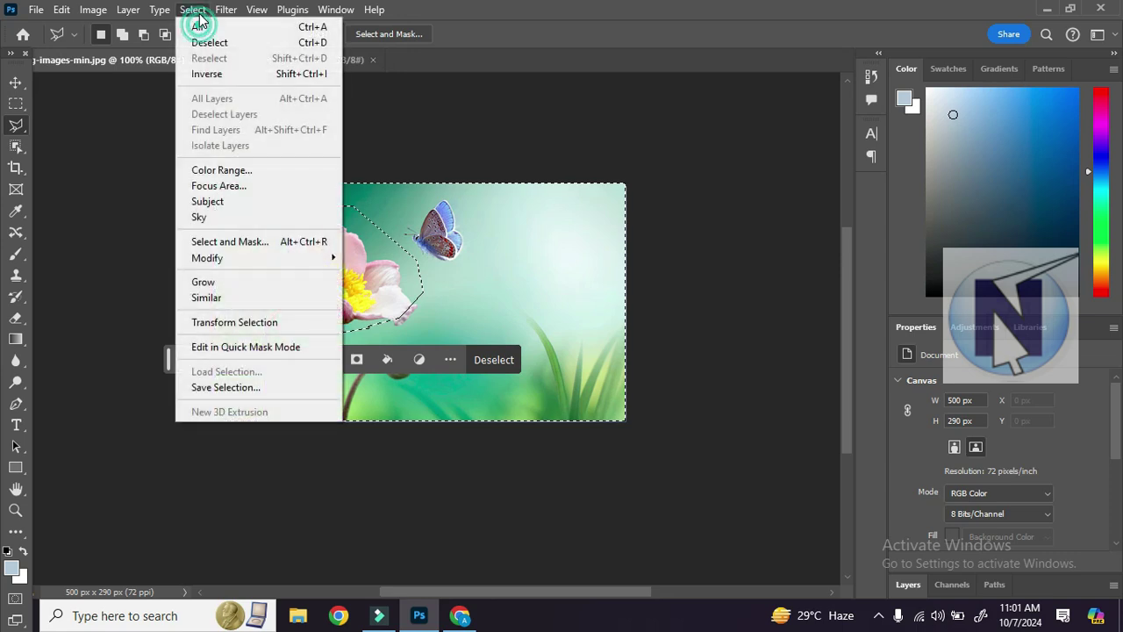
pyautogui.click(229, 76)
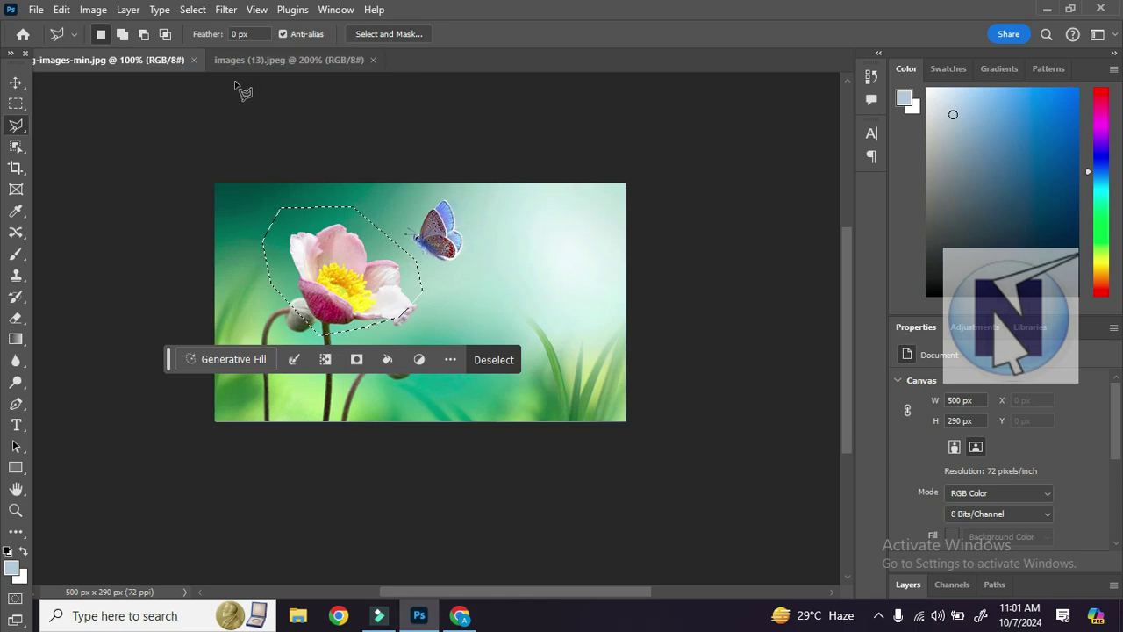
# Show the image's layers and add three new empty layers above the Background
pyautogui.click(192, 10)
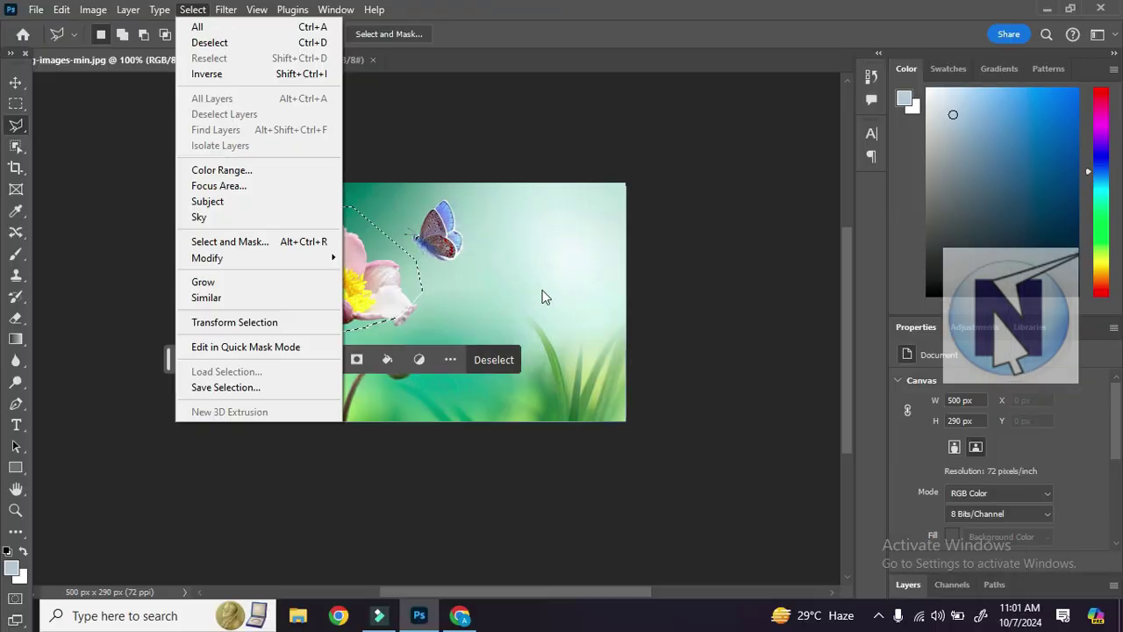
pyautogui.click(544, 293)
pyautogui.click(908, 584)
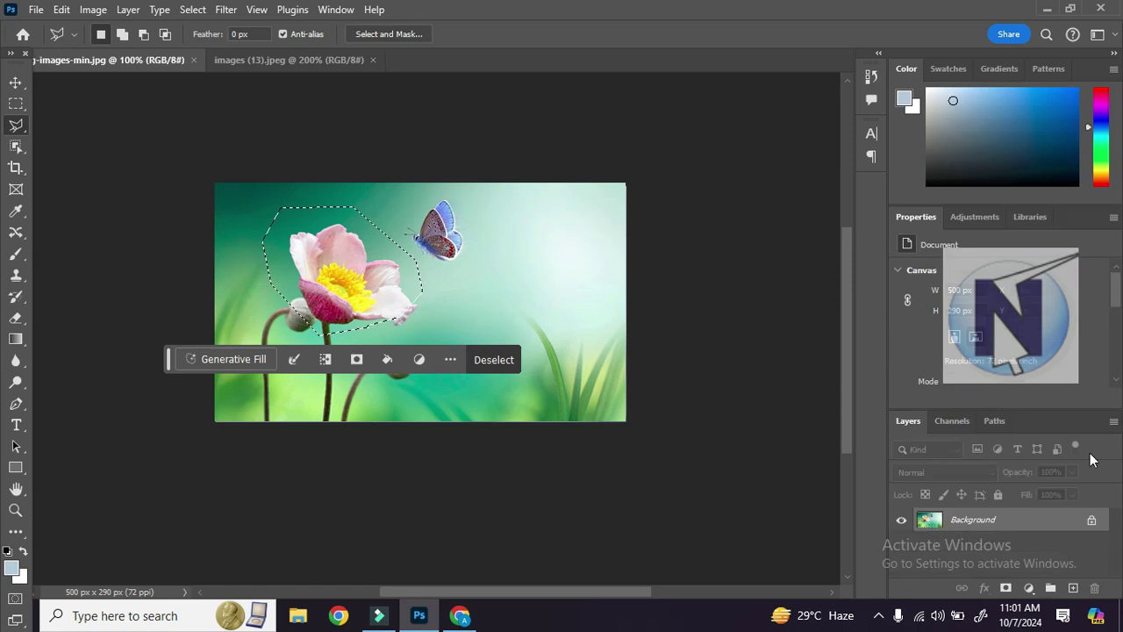
pyautogui.click(1073, 586)
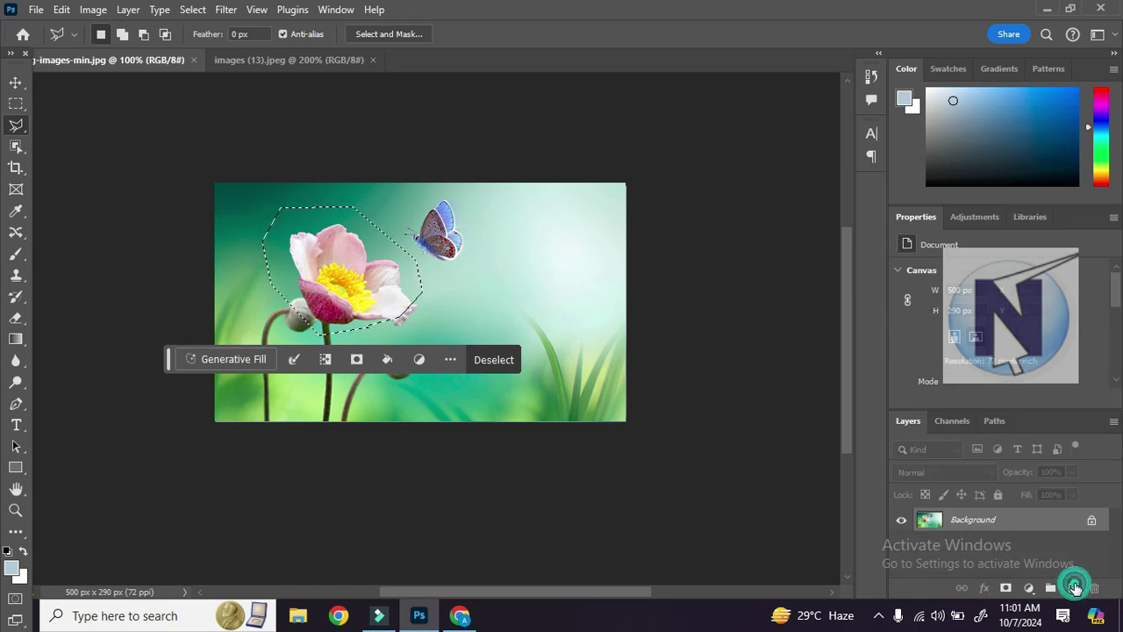
pyautogui.click(1072, 586)
pyautogui.click(1073, 586)
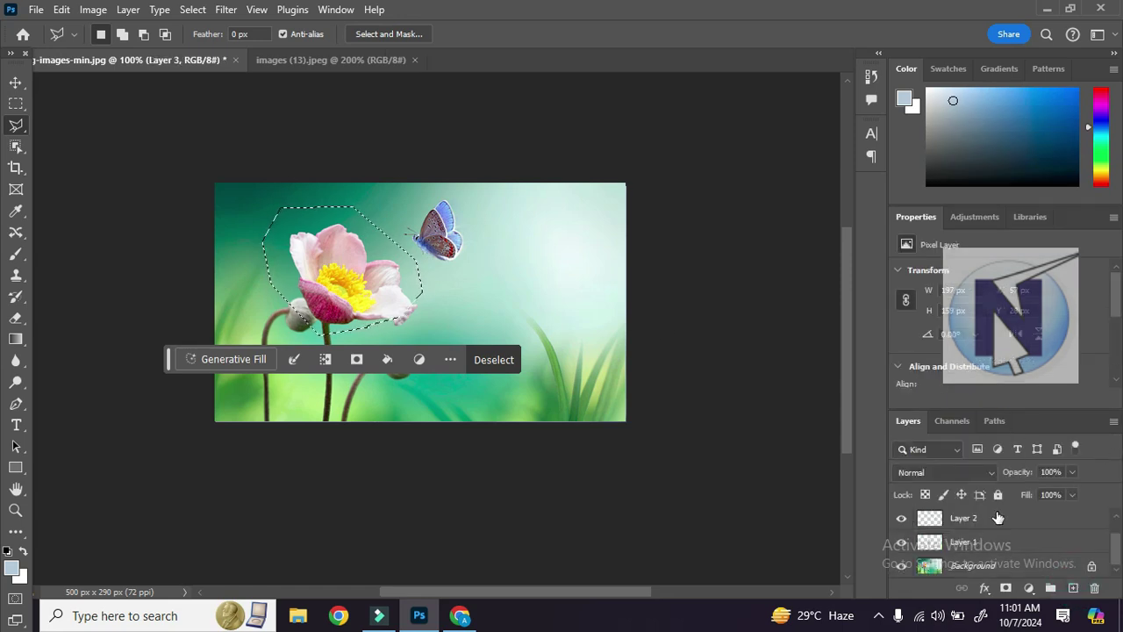
# Select all three new layers at once with the All Layers command
pyautogui.click(987, 519)
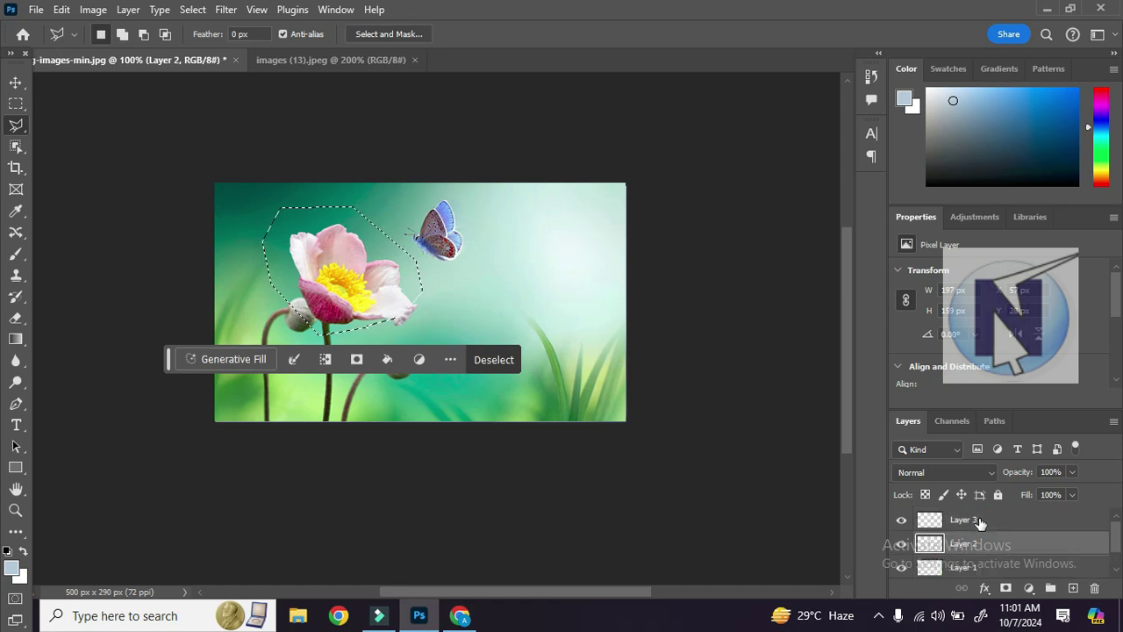
pyautogui.click(200, 10)
pyautogui.click(243, 101)
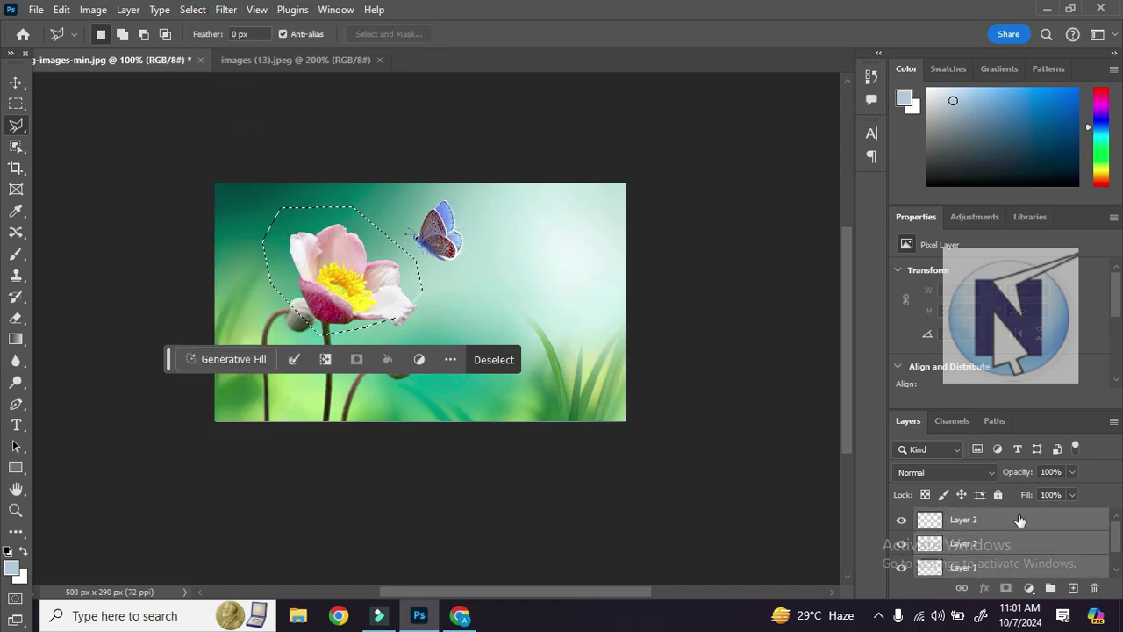
# Deselect all of the selected layers
pyautogui.scroll(-1, 1044, 535)
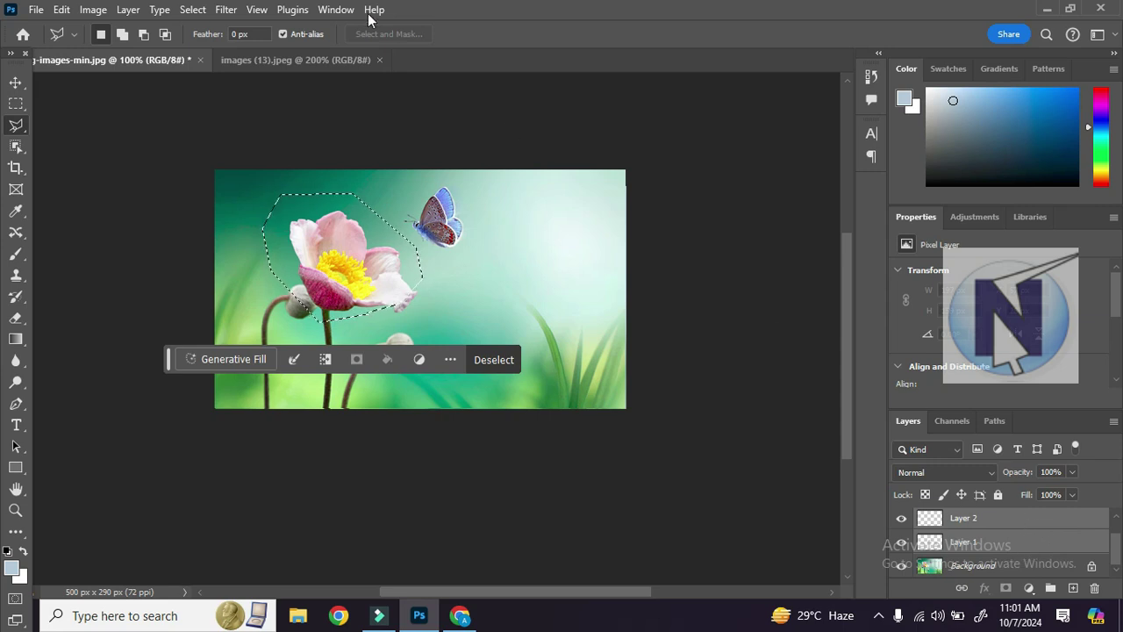
pyautogui.click(192, 9)
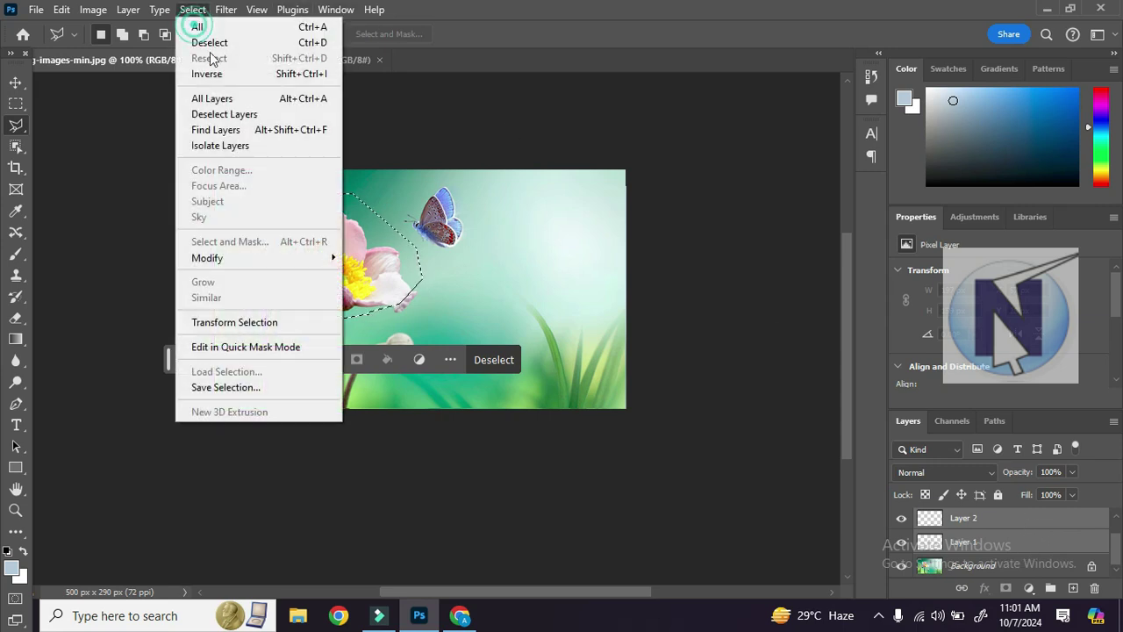
pyautogui.click(245, 119)
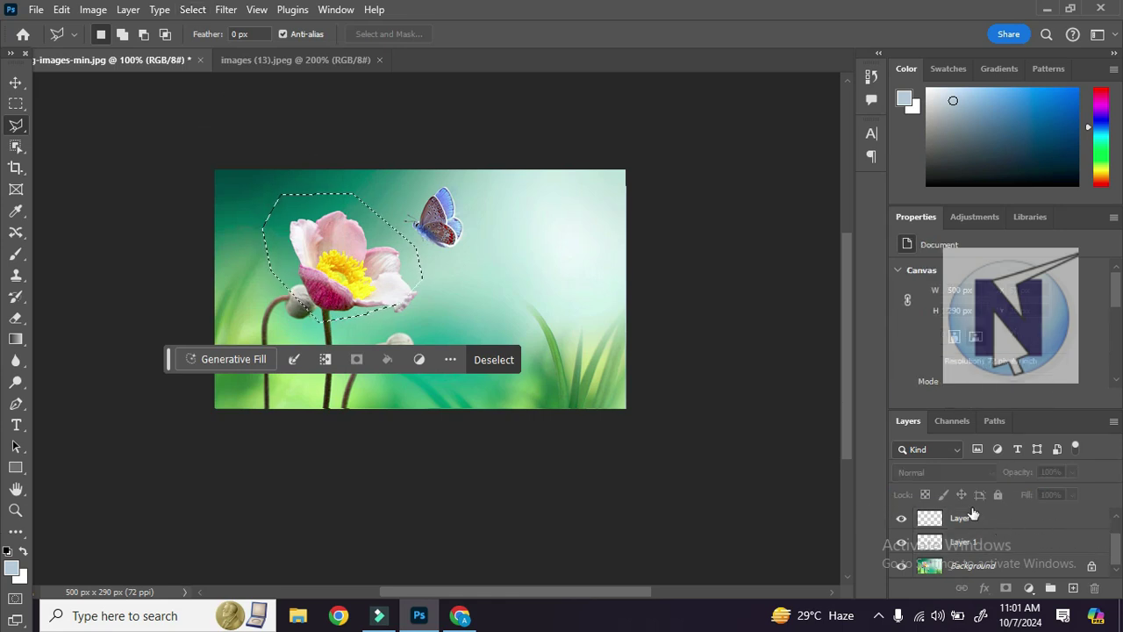
# Use Find Layers to filter the layers by the name "layer 1"
pyautogui.click(199, 10)
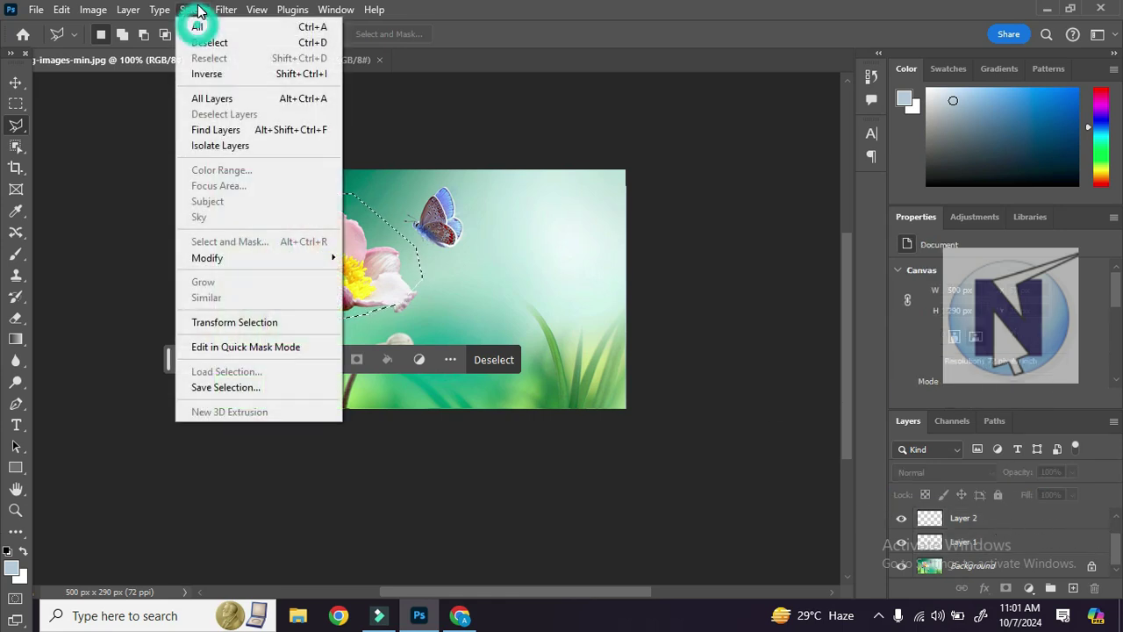
pyautogui.click(263, 131)
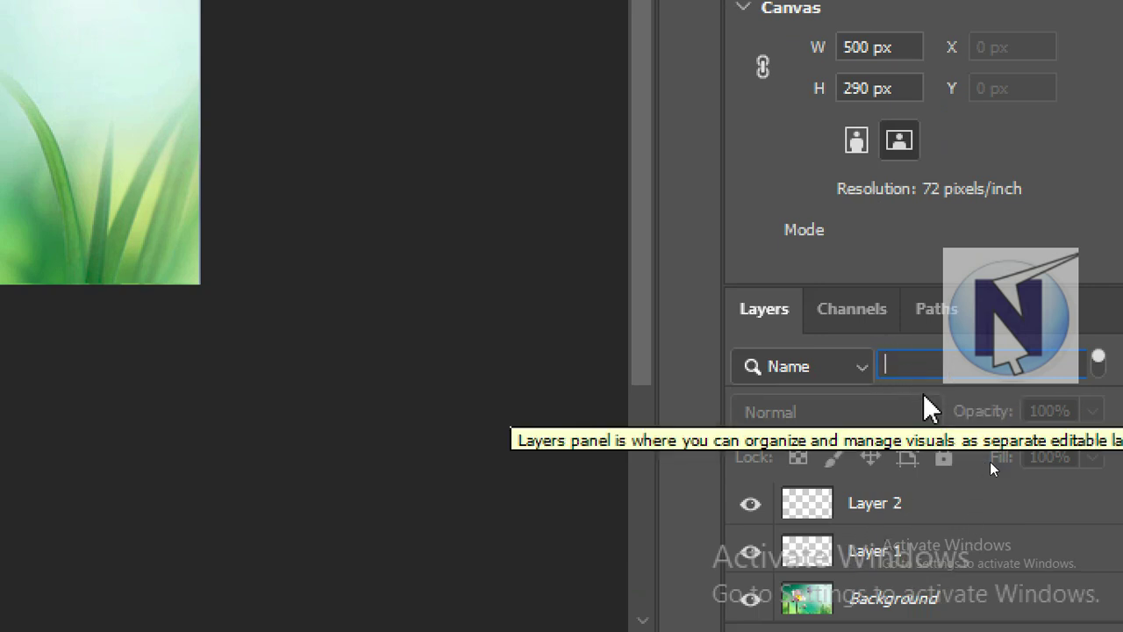
pyautogui.write('lay')
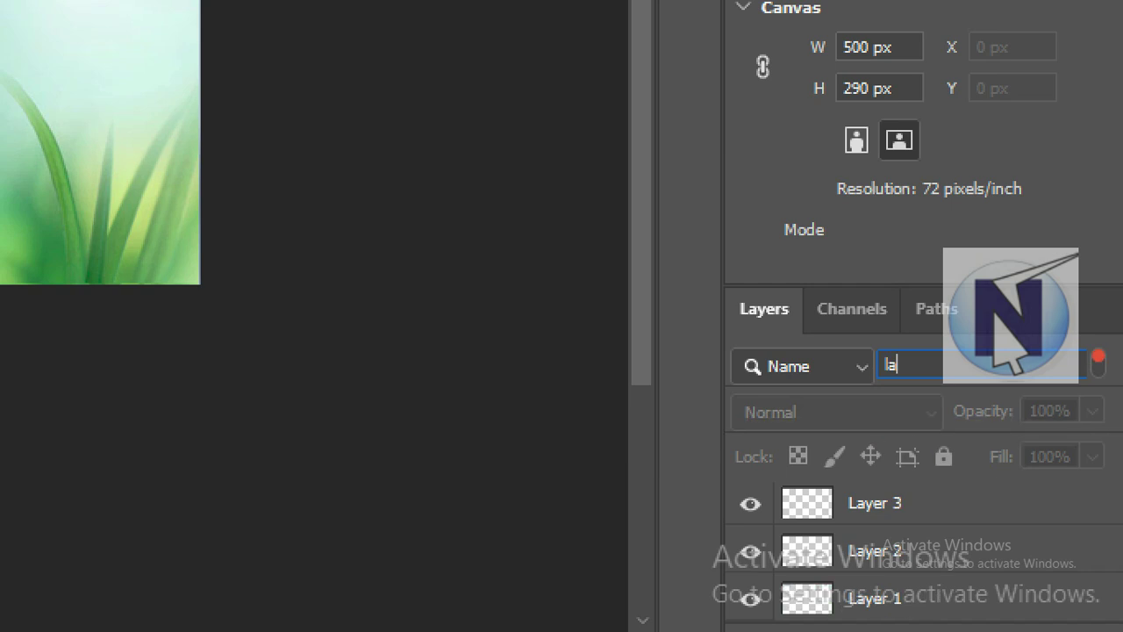
pyautogui.write('er 1')
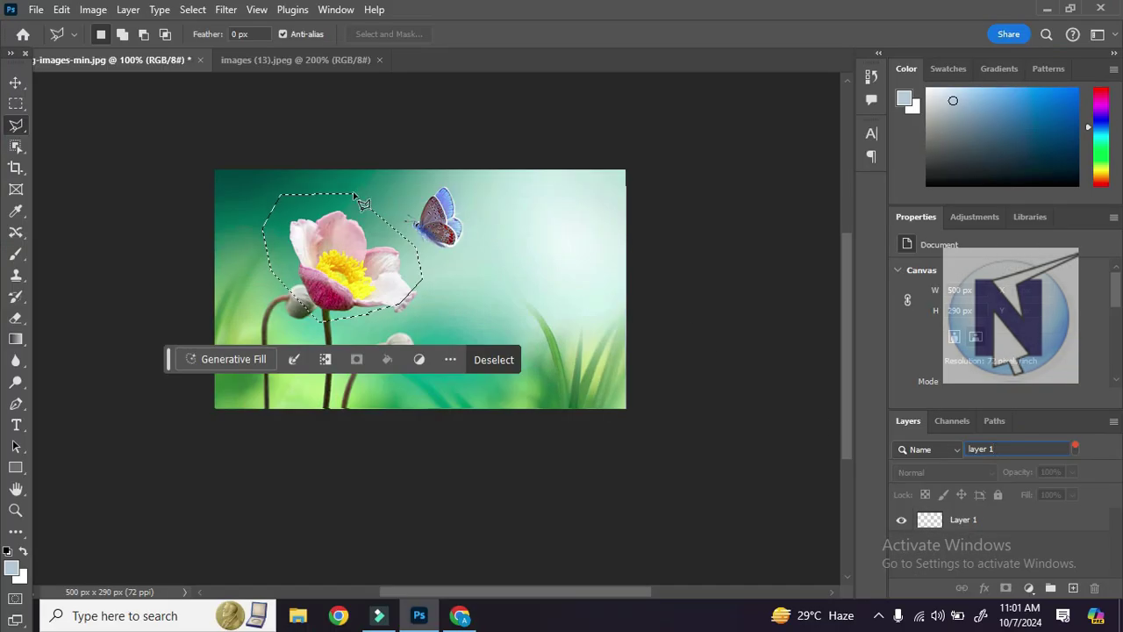
# Deselect the flower head area and turn on Isolate Layers
pyautogui.hotkey('ctrl', 'd')
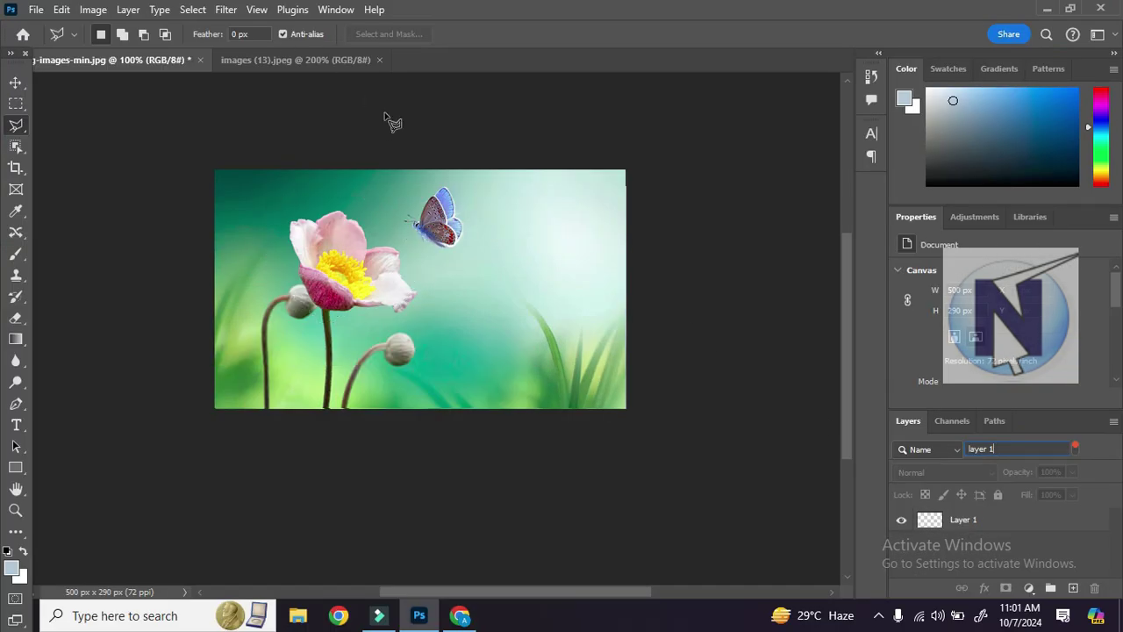
pyautogui.click(200, 10)
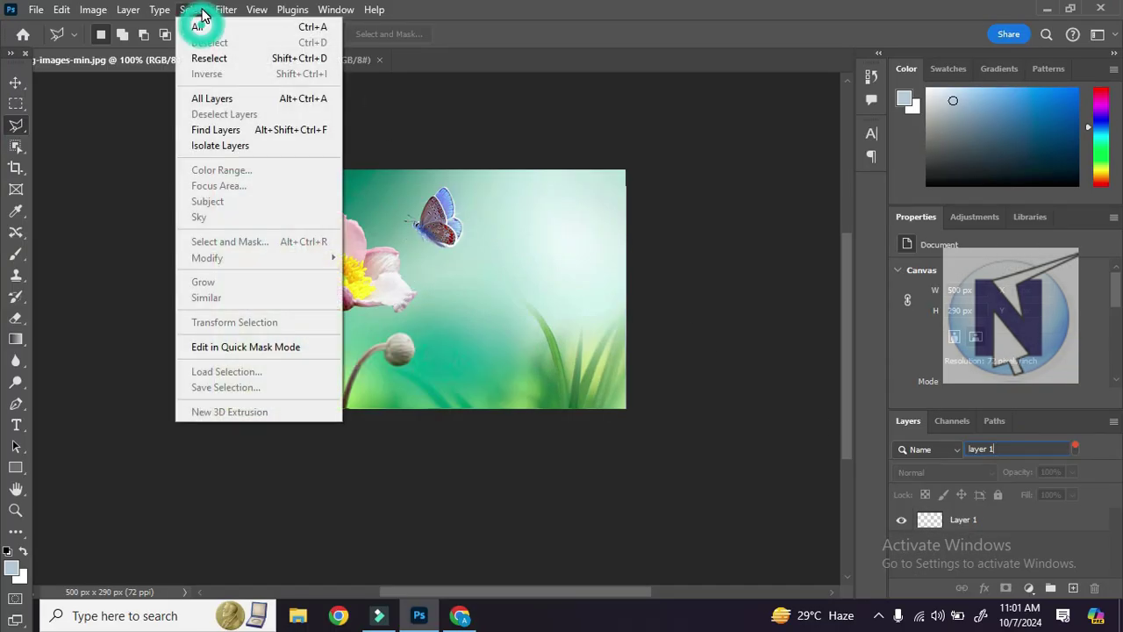
pyautogui.click(238, 147)
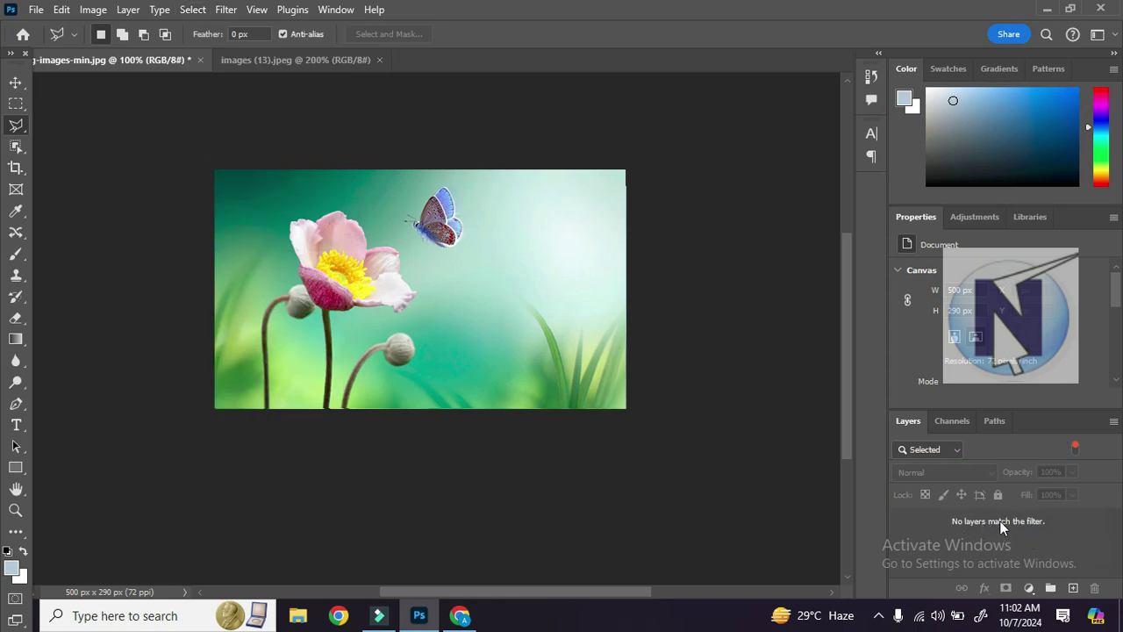
# Select every layer with the All Layers command while Isolate Layers is on
pyautogui.click(195, 11)
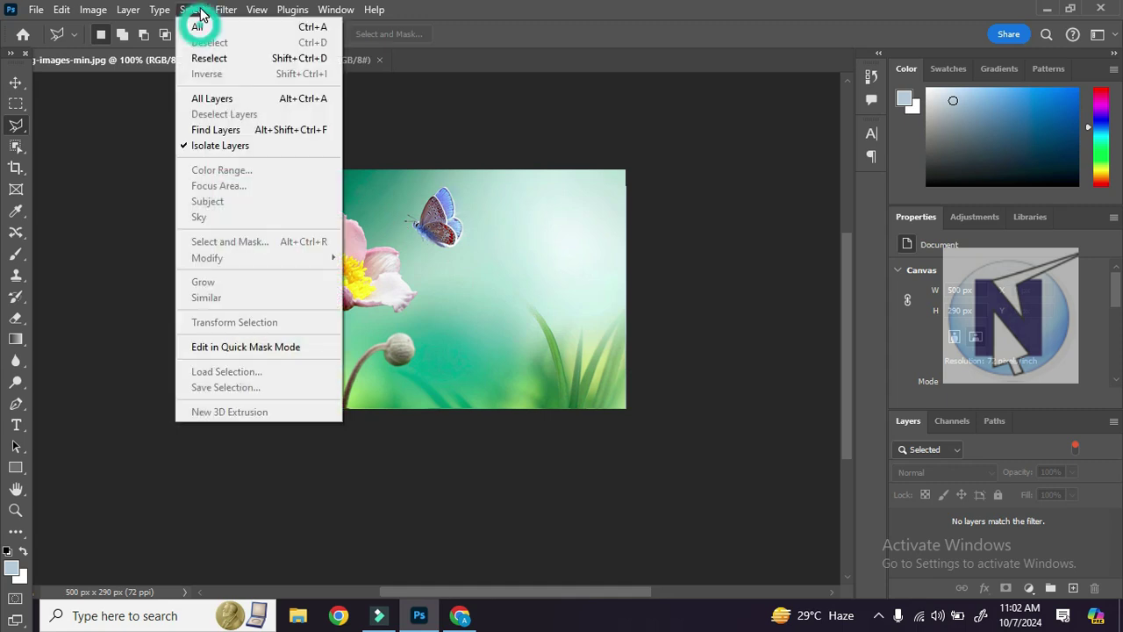
pyautogui.click(235, 98)
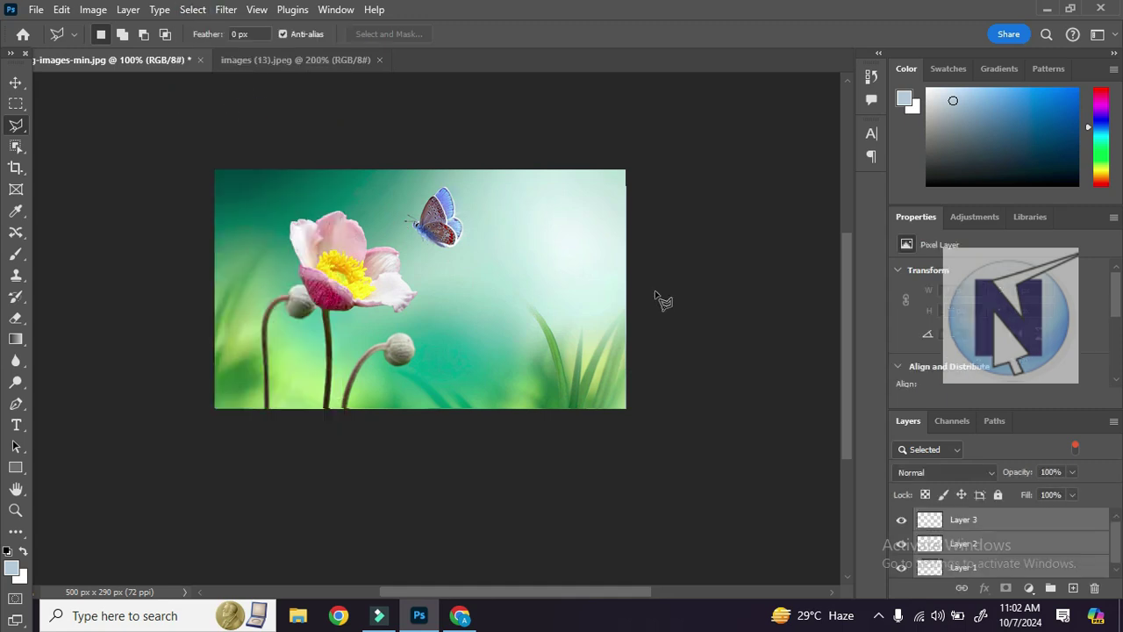
pyautogui.click(192, 10)
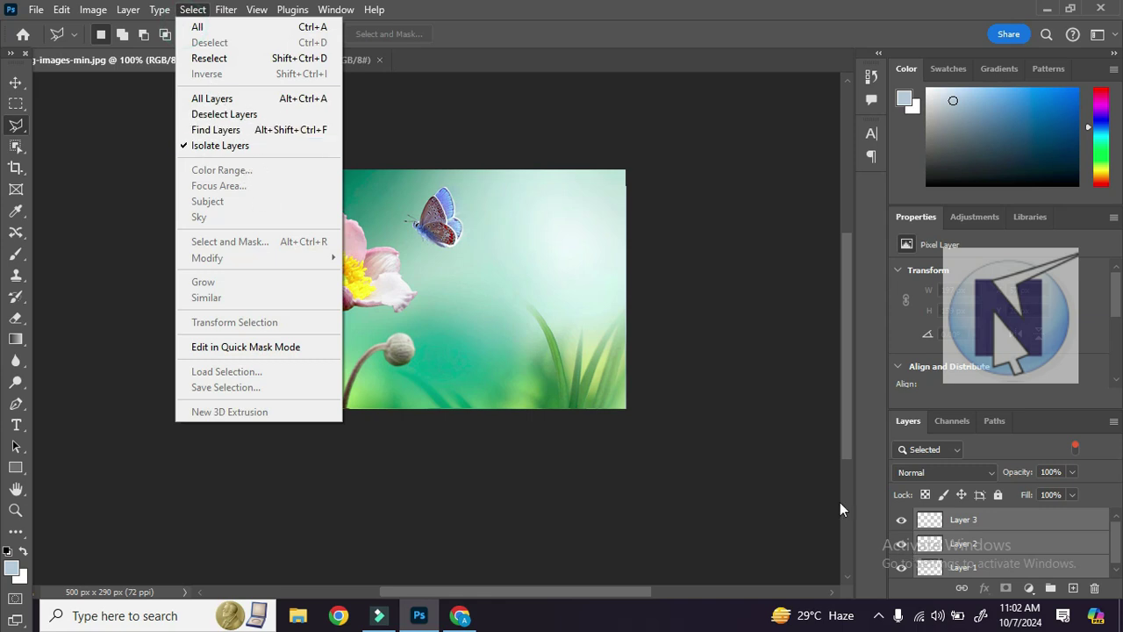
pyautogui.click(755, 496)
# Select Layer 3 on its own and delete it
pyautogui.click(1001, 531)
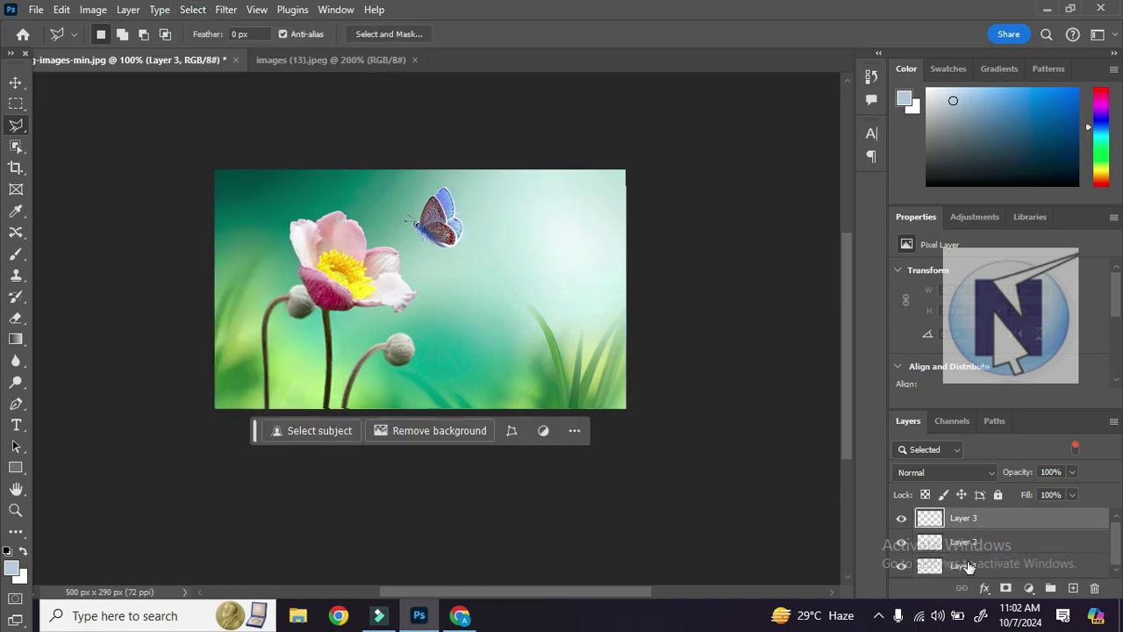
pyautogui.scroll(1, 993, 549)
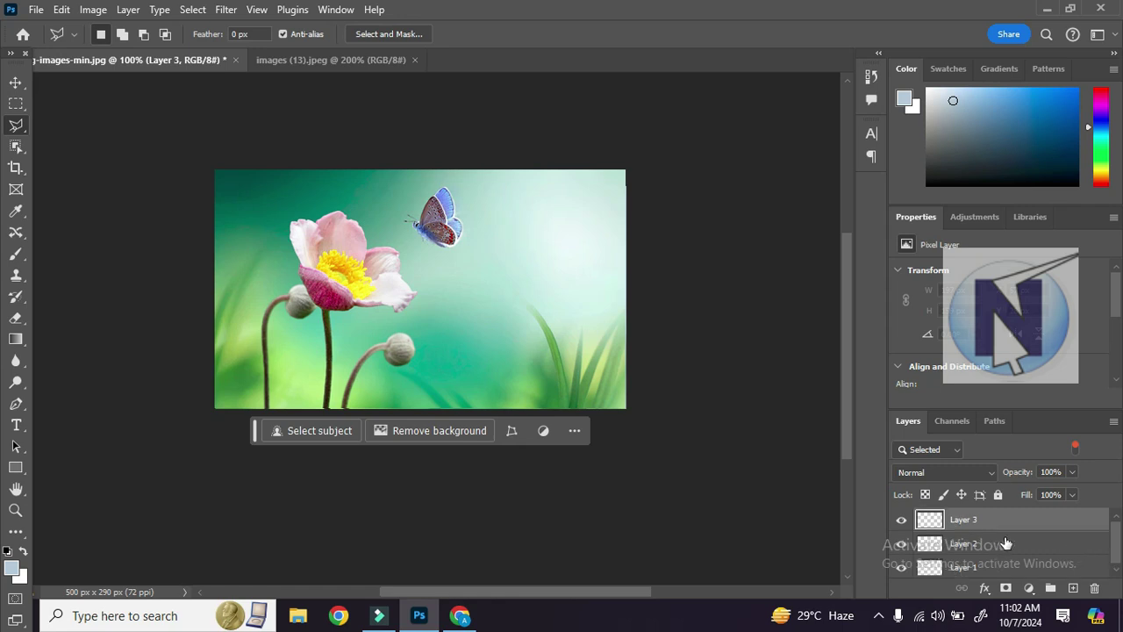
pyautogui.click(1096, 588)
pyautogui.click(429, 252)
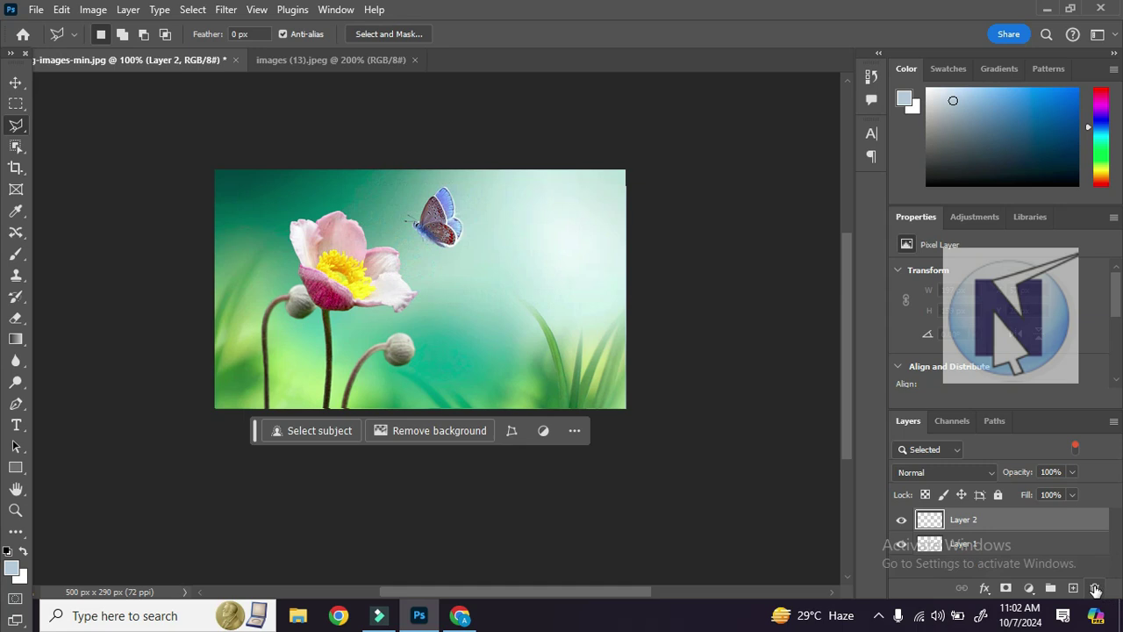
# Undo the recent layer changes back to the lone Background layer and clear the restored selection
pyautogui.hotkey('ctrl', 'z')
pyautogui.hotkey('ctrl', 'z')
pyautogui.hotkey('ctrl', 'z')
pyautogui.hotkey('ctrl', 'z')
pyautogui.hotkey('ctrl', 'z')
pyautogui.hotkey('ctrl', 'd')
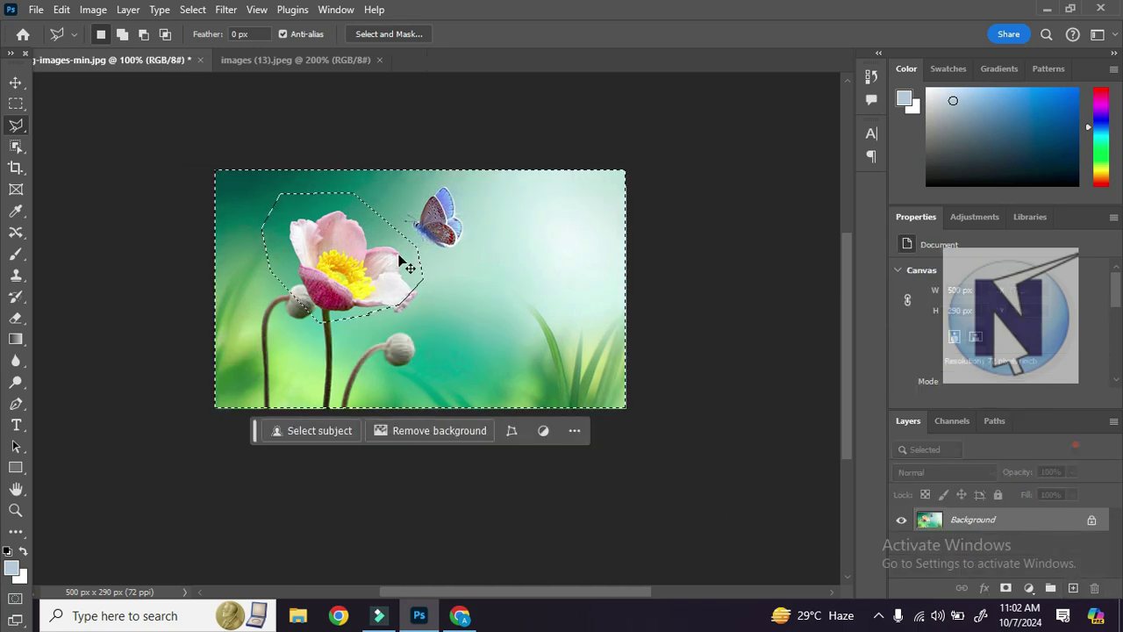
# Select the teal-green background tones with Color Range by sampling beside the lower flower bud, and deselect the result
pyautogui.click(189, 10)
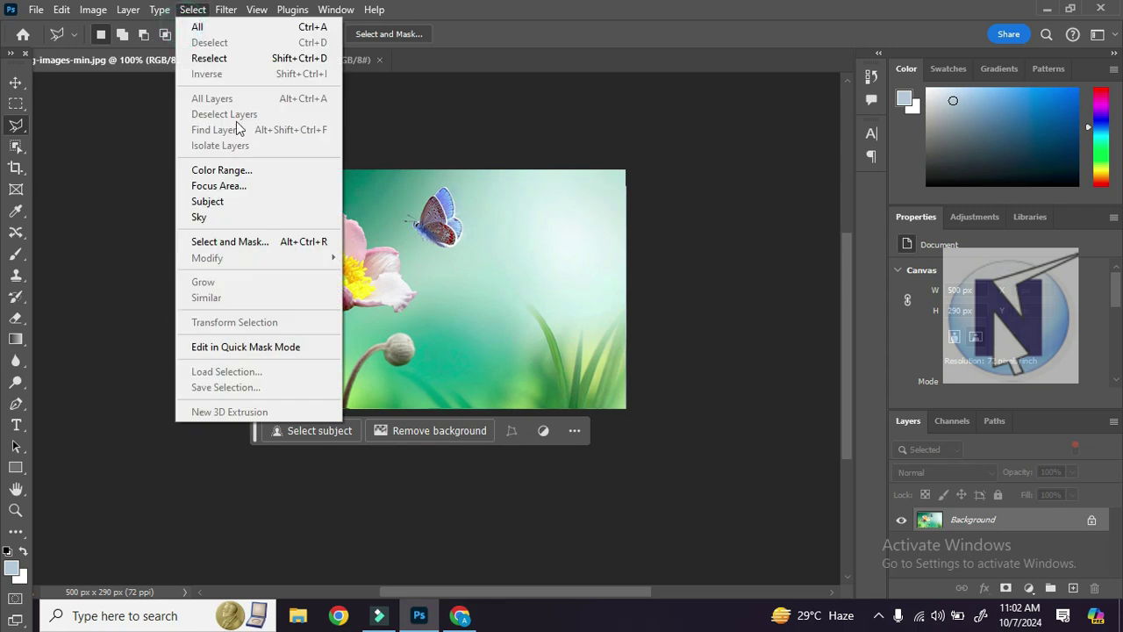
pyautogui.click(285, 172)
pyautogui.moveTo(548, 69); pyautogui.dragTo(726, 88)
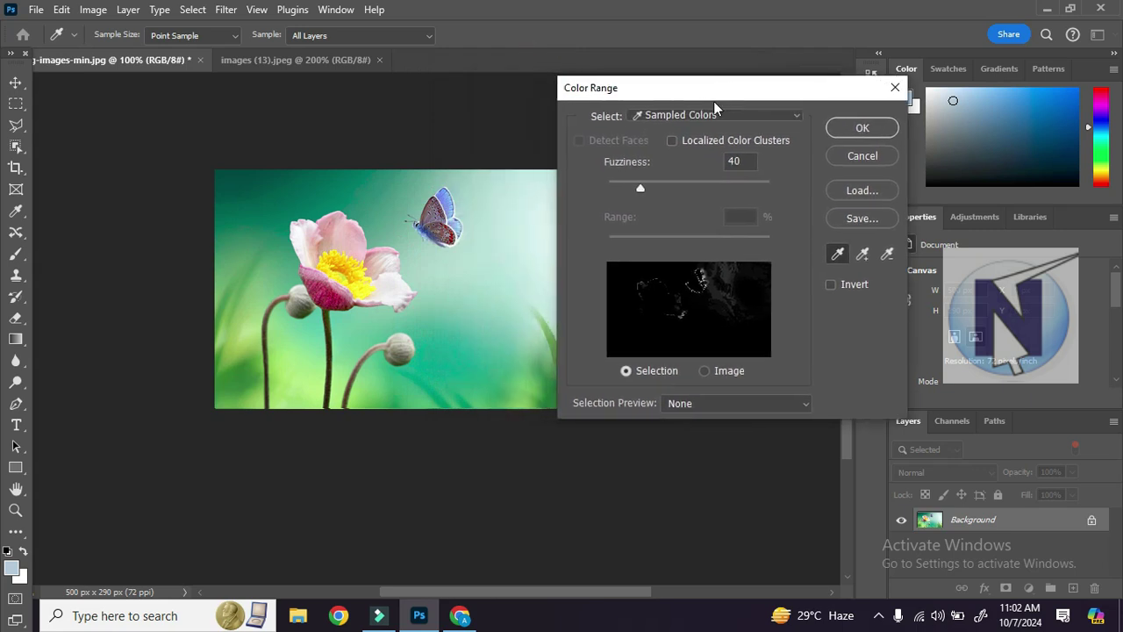
pyautogui.click(462, 342)
pyautogui.click(865, 129)
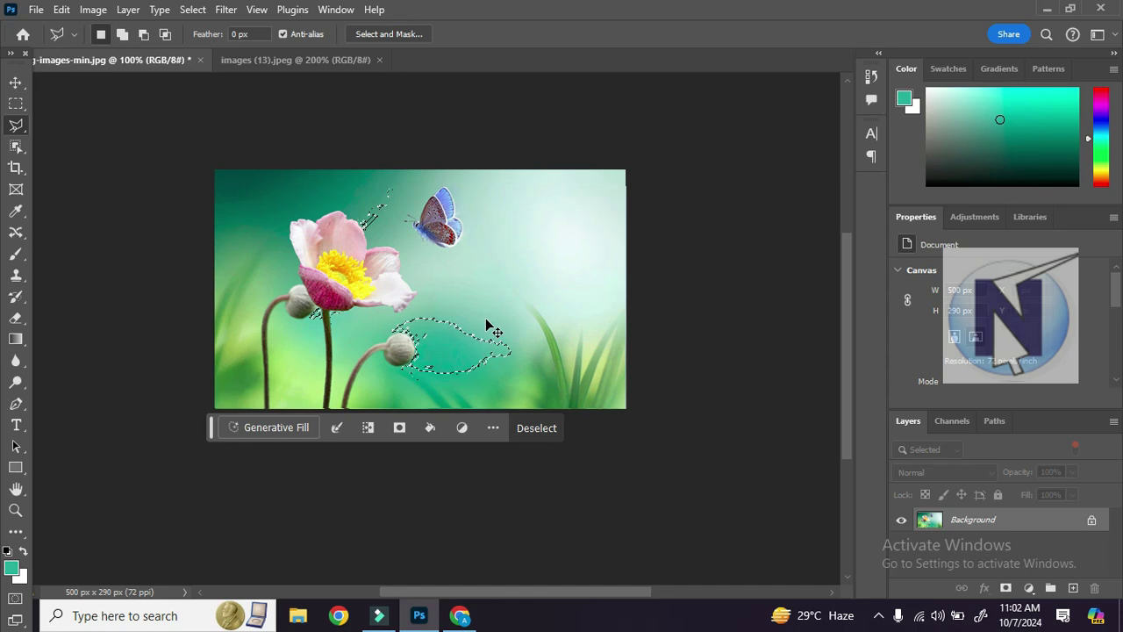
pyautogui.hotkey('ctrl', 'd')
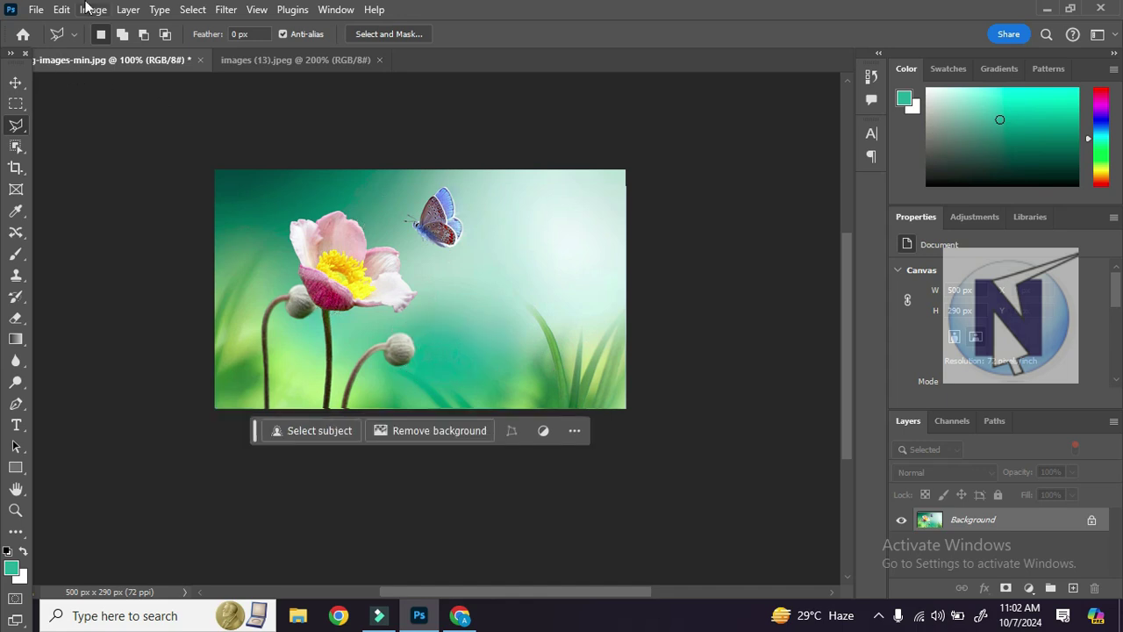
# Start a Focus Area selection and add the green background beside the flower stems to it
pyautogui.click(192, 11)
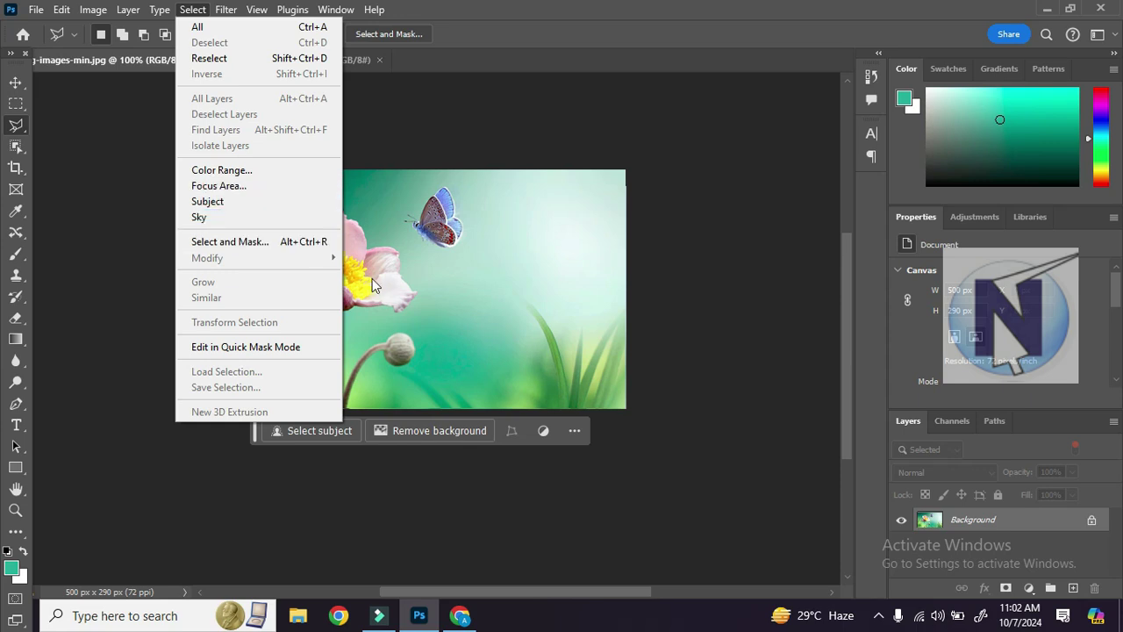
pyautogui.click(243, 187)
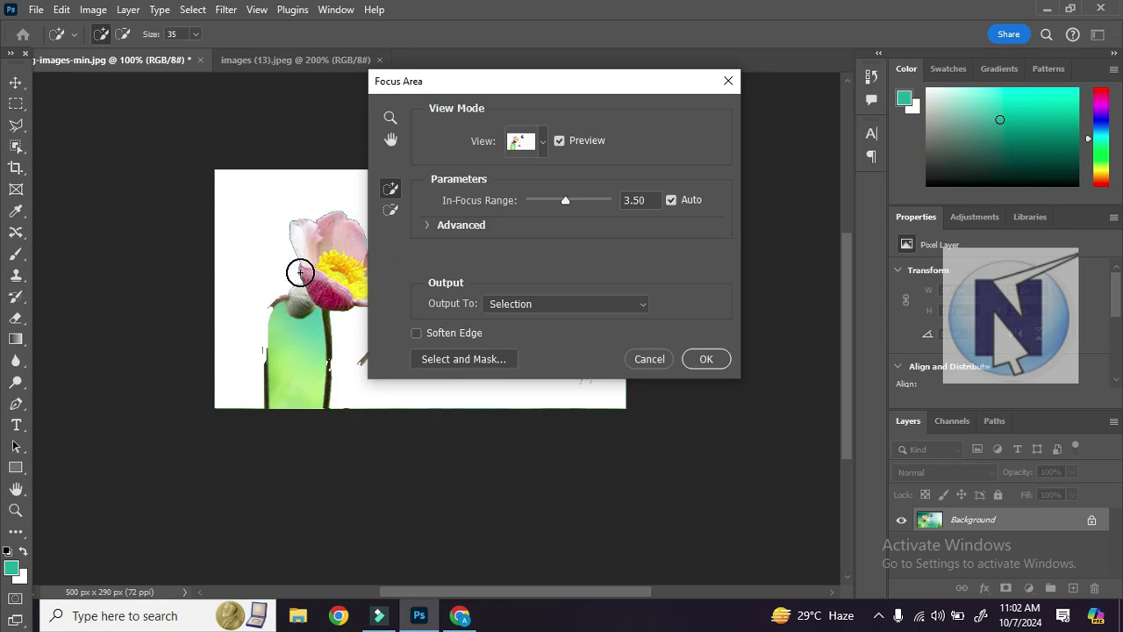
pyautogui.moveTo(303, 379)
pyautogui.mouseDown()
pyautogui.moveTo(281, 401)
pyautogui.moveTo(272, 372)
pyautogui.moveTo(309, 377)
pyautogui.moveTo(276, 377)
pyautogui.moveTo(247, 357)
pyautogui.moveTo(241, 337)
pyautogui.moveTo(259, 376)
pyautogui.moveTo(278, 383)
pyautogui.moveTo(234, 320)
pyautogui.moveTo(240, 366)
pyautogui.mouseUp()
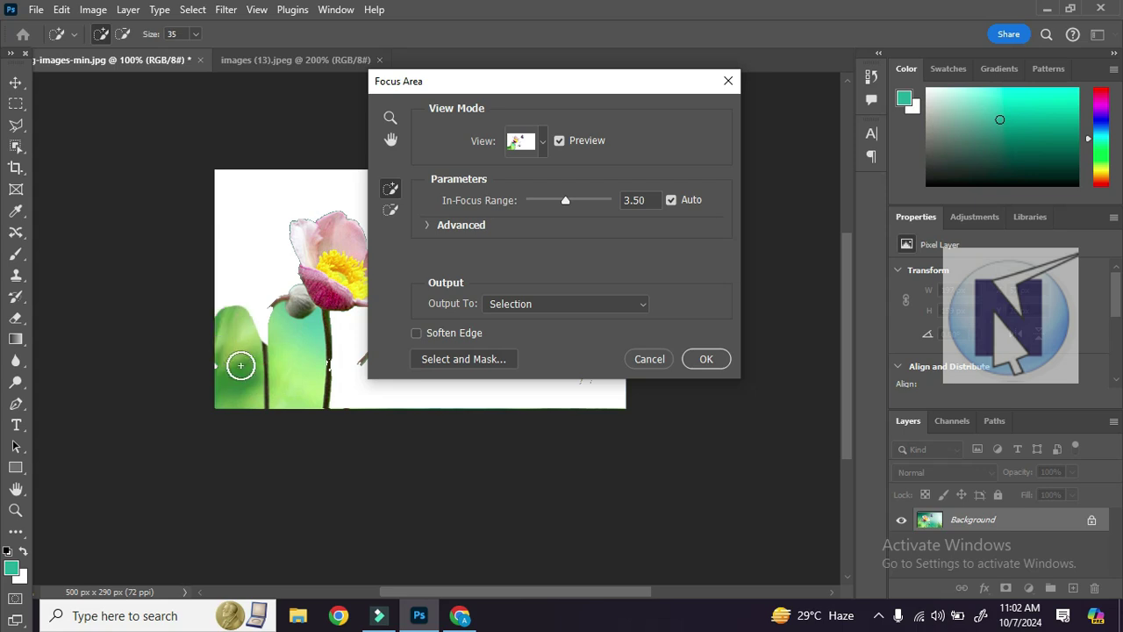
# Set the in-focus range to 2.50, apply the focus area with output to Selection, and deselect it
pyautogui.moveTo(570, 198)
pyautogui.mouseDown()
pyautogui.moveTo(582, 196)
pyautogui.moveTo(523, 201)
pyautogui.moveTo(557, 200)
pyautogui.mouseUp()
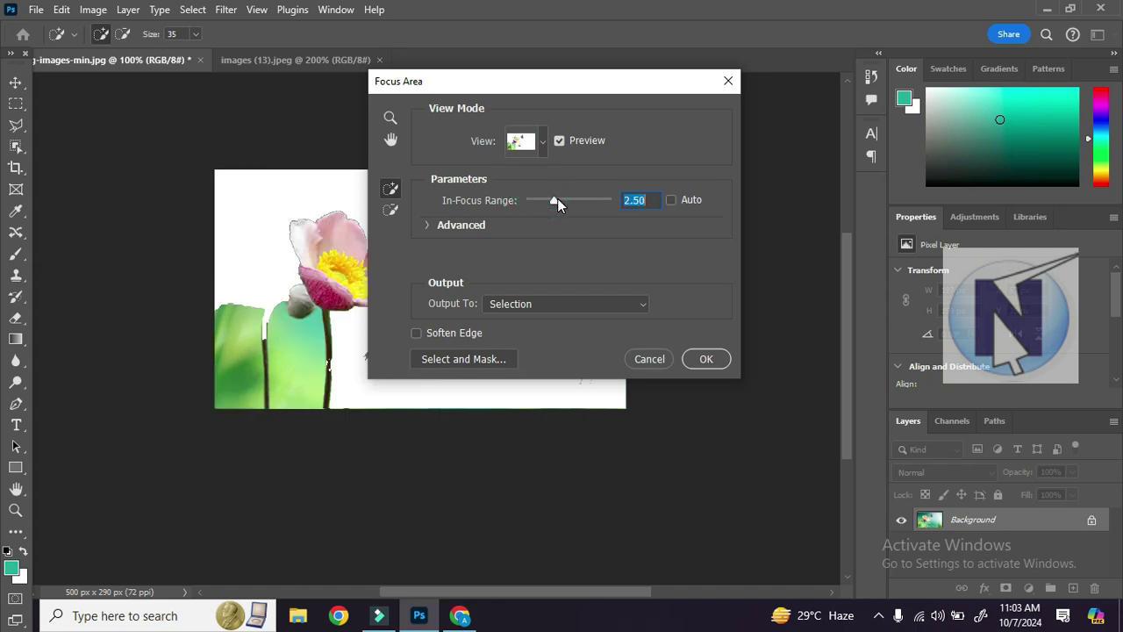
pyautogui.click(541, 307)
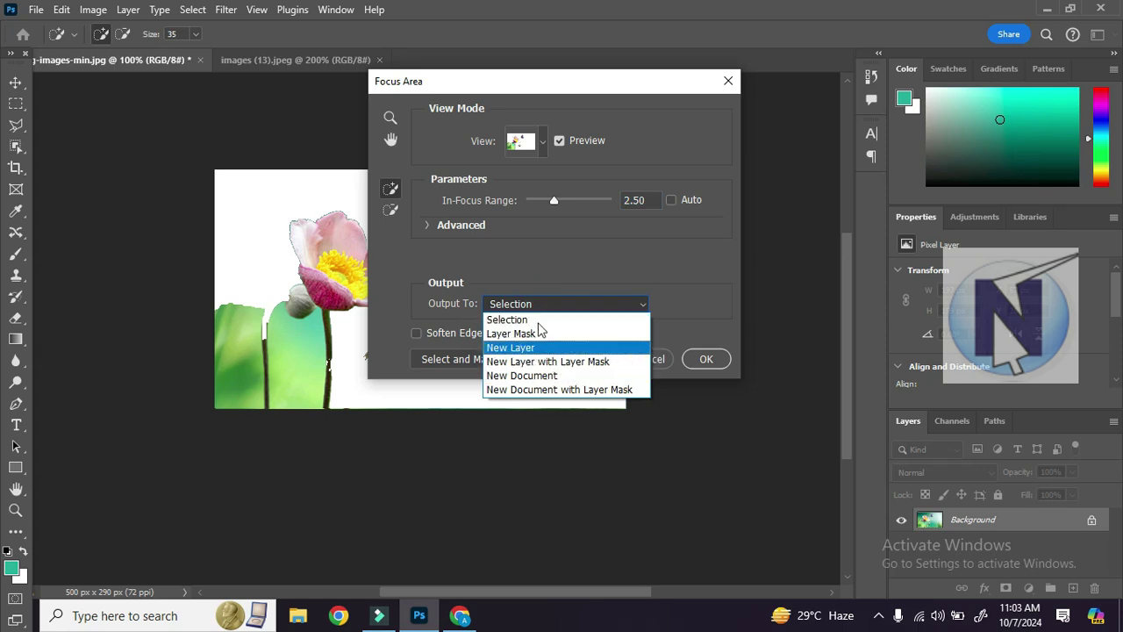
pyautogui.click(565, 267)
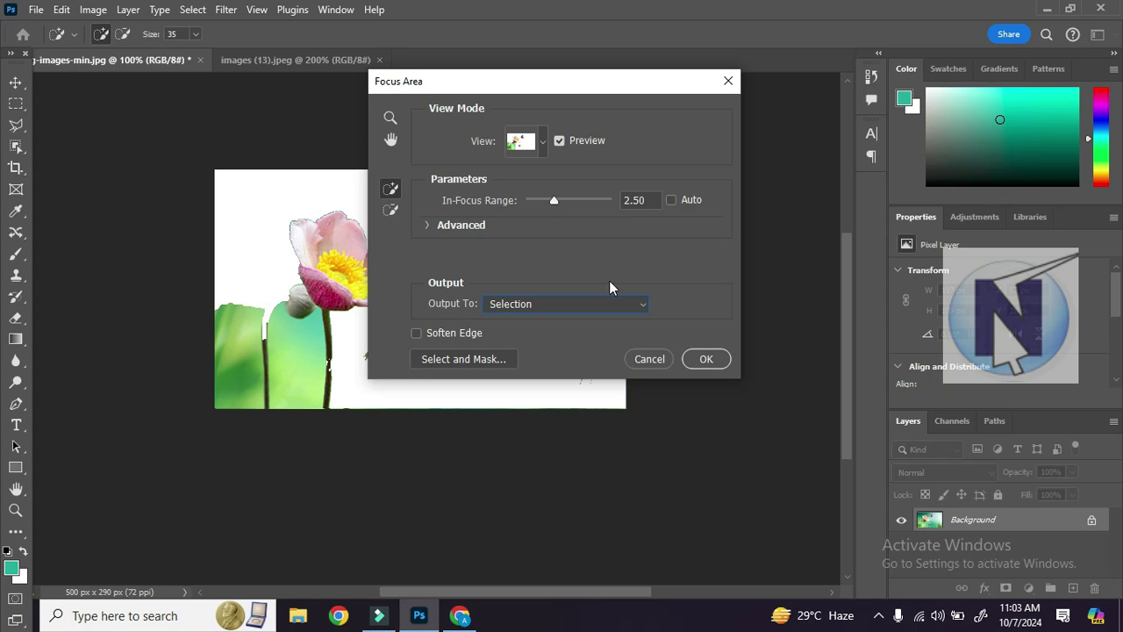
pyautogui.click(704, 359)
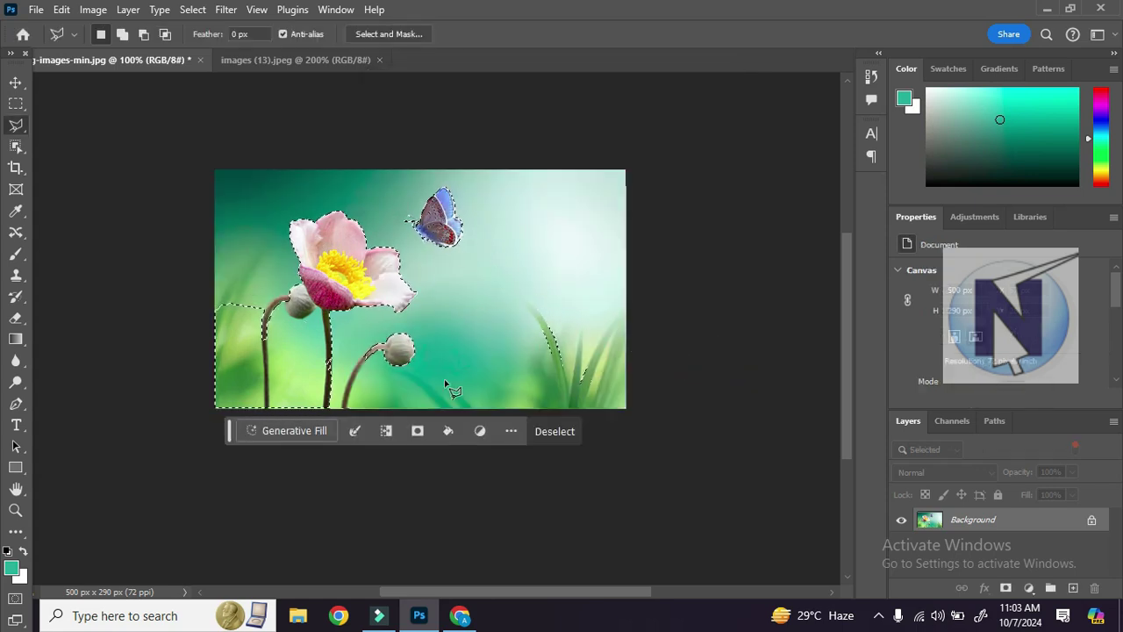
pyautogui.hotkey('ctrl', 'd')
# Switch to the images (13).jpeg document and select its in-focus bird and waves with Focus Area
pyautogui.click(293, 60)
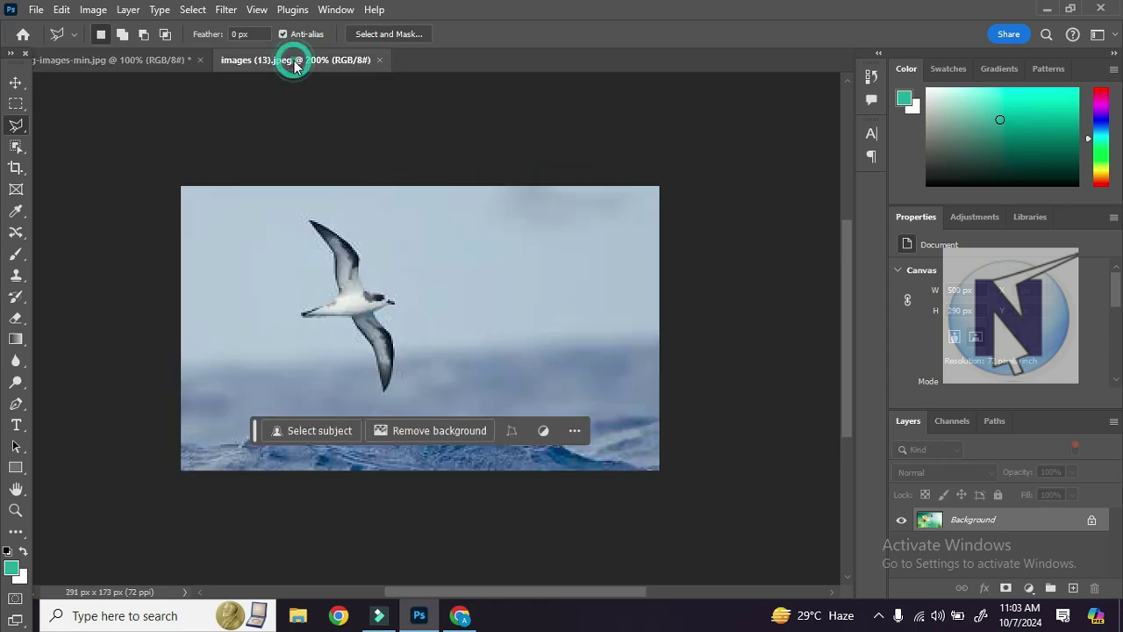
pyautogui.click(193, 9)
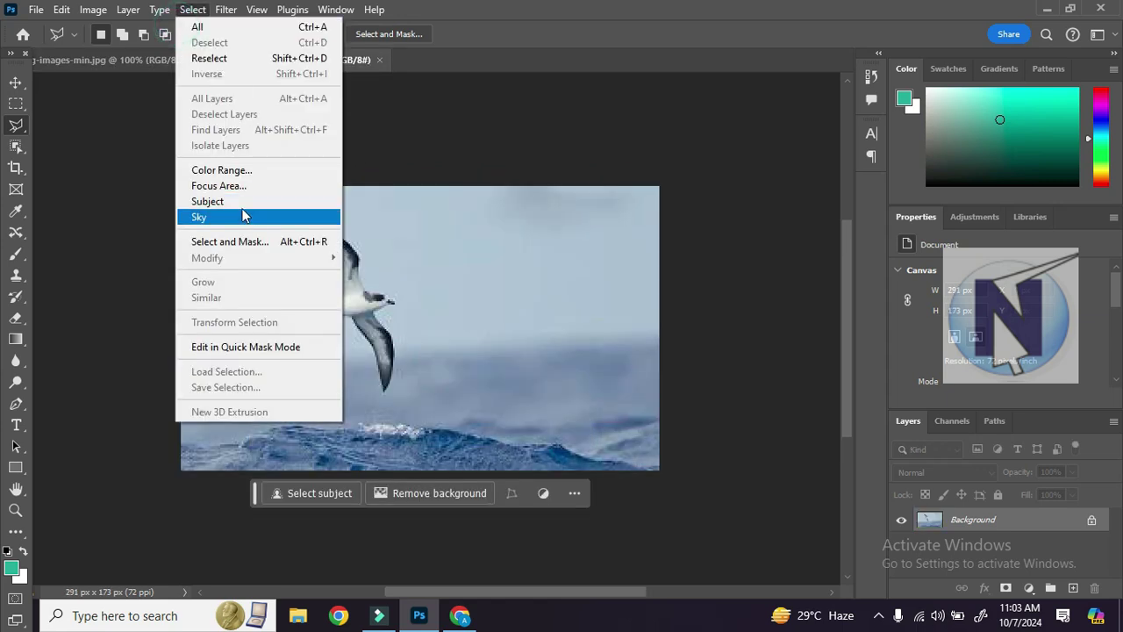
pyautogui.click(264, 191)
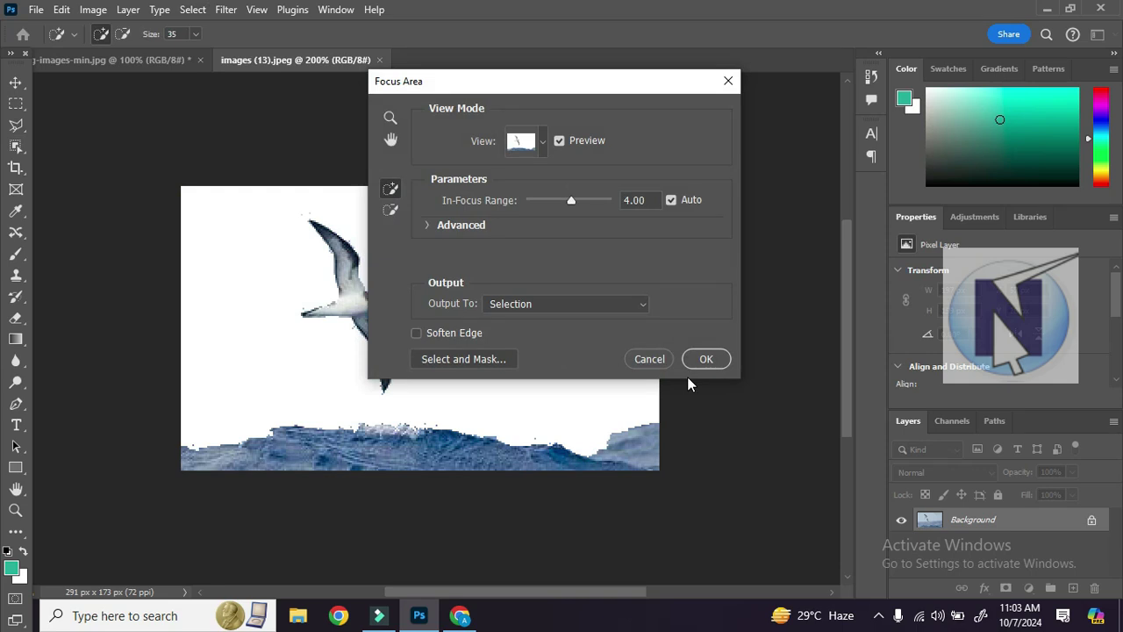
pyautogui.click(702, 359)
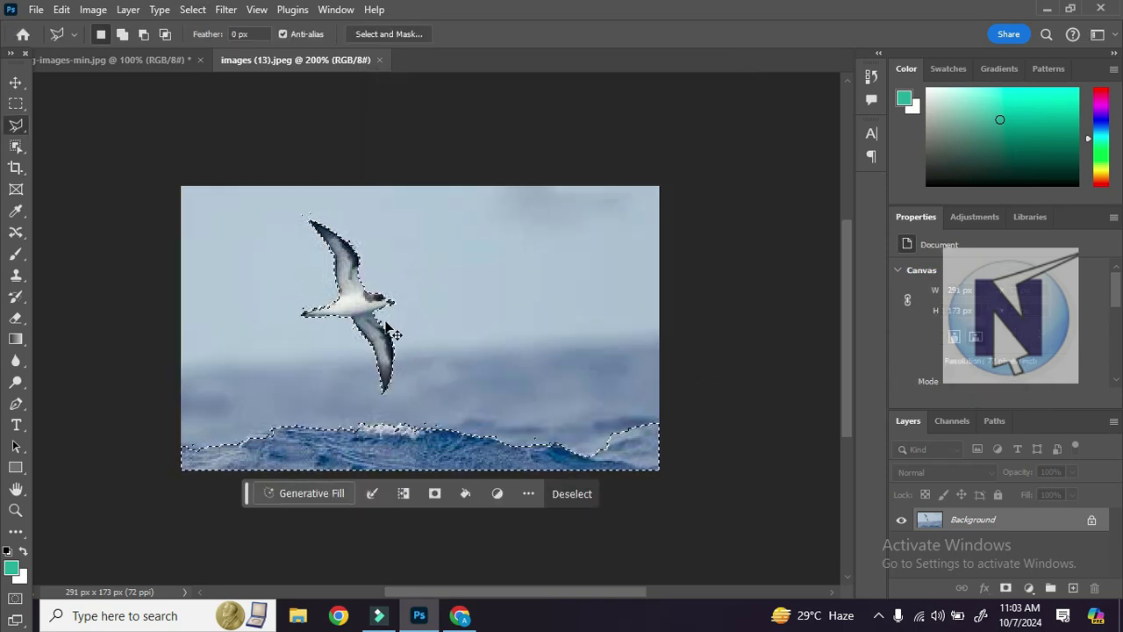
# Fill the selected bird and waves with the green foreground color, deselect, and undo both the deselection and the fill
pyautogui.press('alt')
pyautogui.hotkey('alt', 'BackSpace')
pyautogui.hotkey('ctrl', 'd')
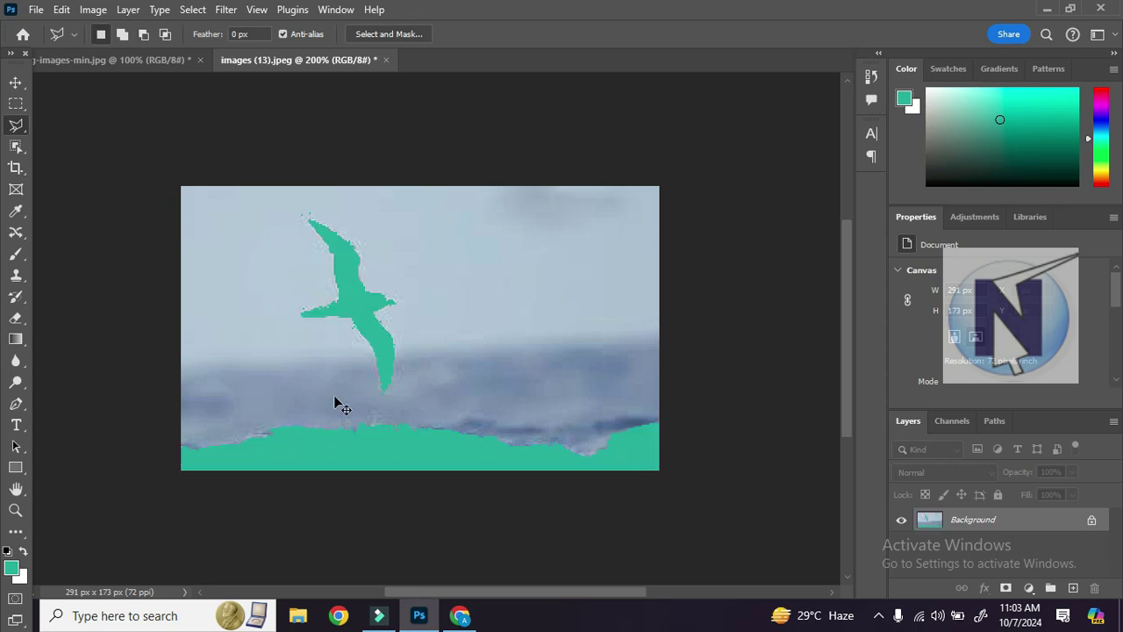
pyautogui.hotkey('ctrl', 'z')
pyautogui.hotkey('ctrl', 'z')
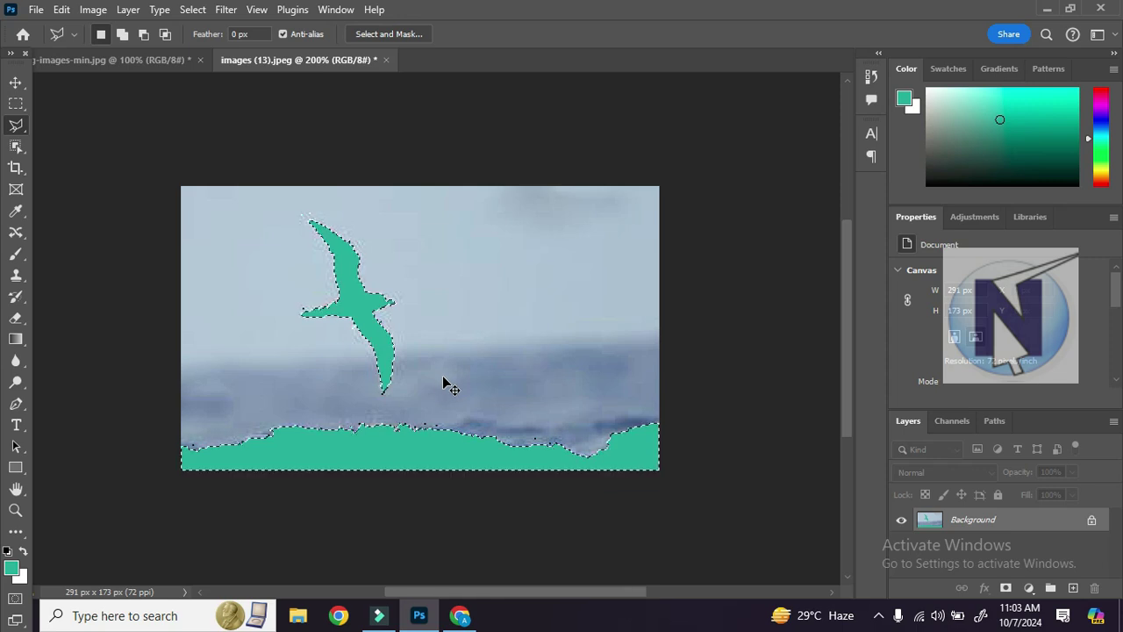
# Deselect the bird and waves and select the sky with the Sky command
pyautogui.click(195, 9)
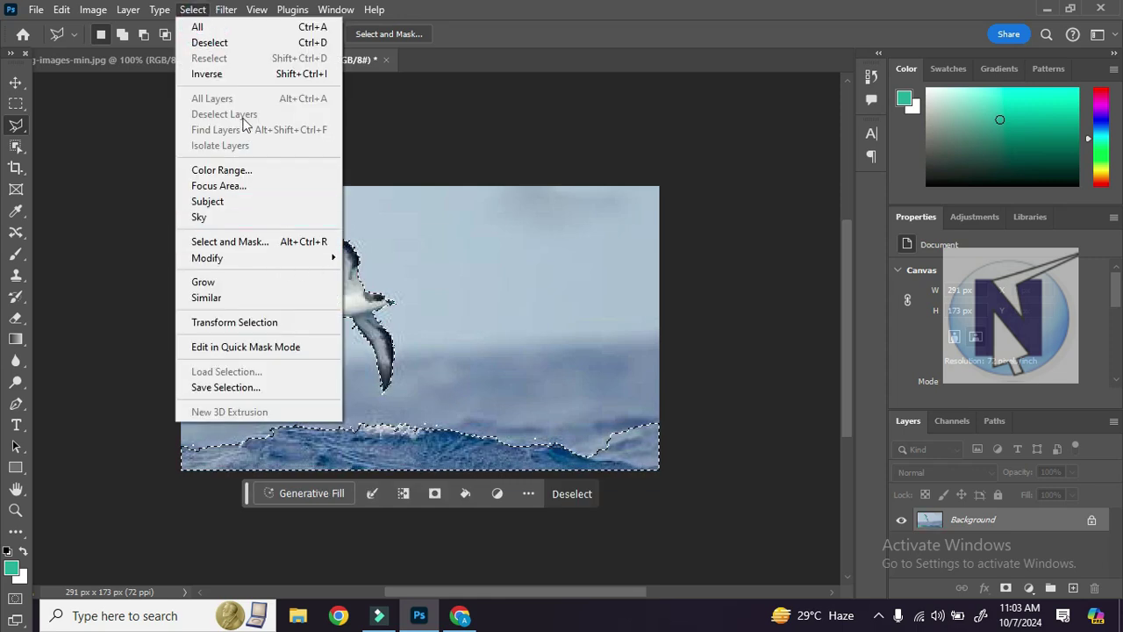
pyautogui.click(258, 42)
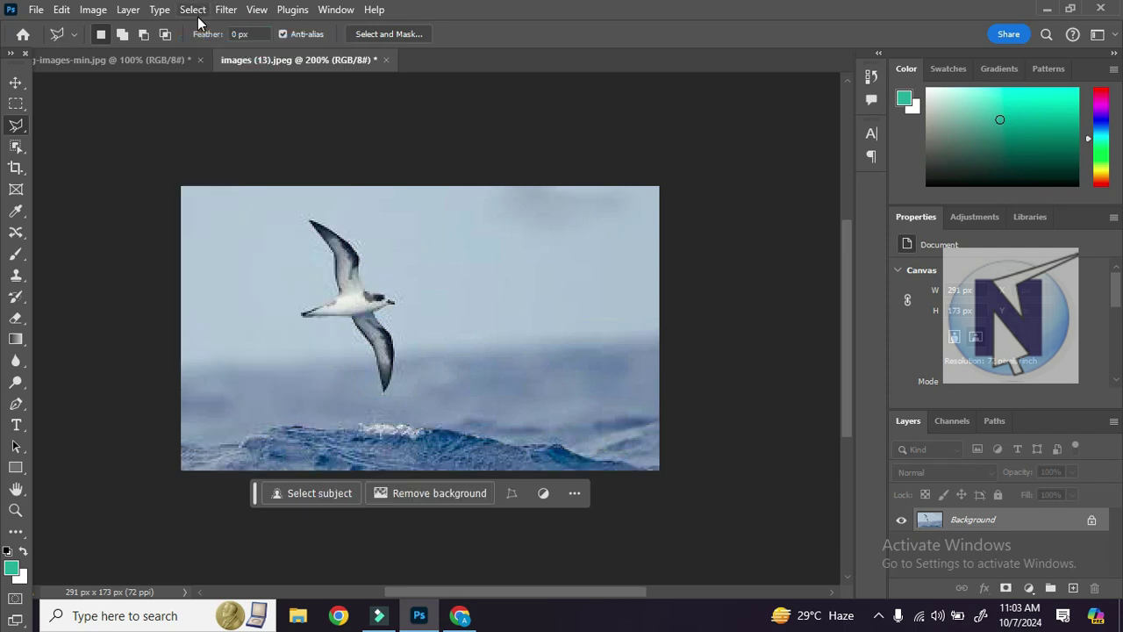
pyautogui.click(196, 13)
pyautogui.click(250, 217)
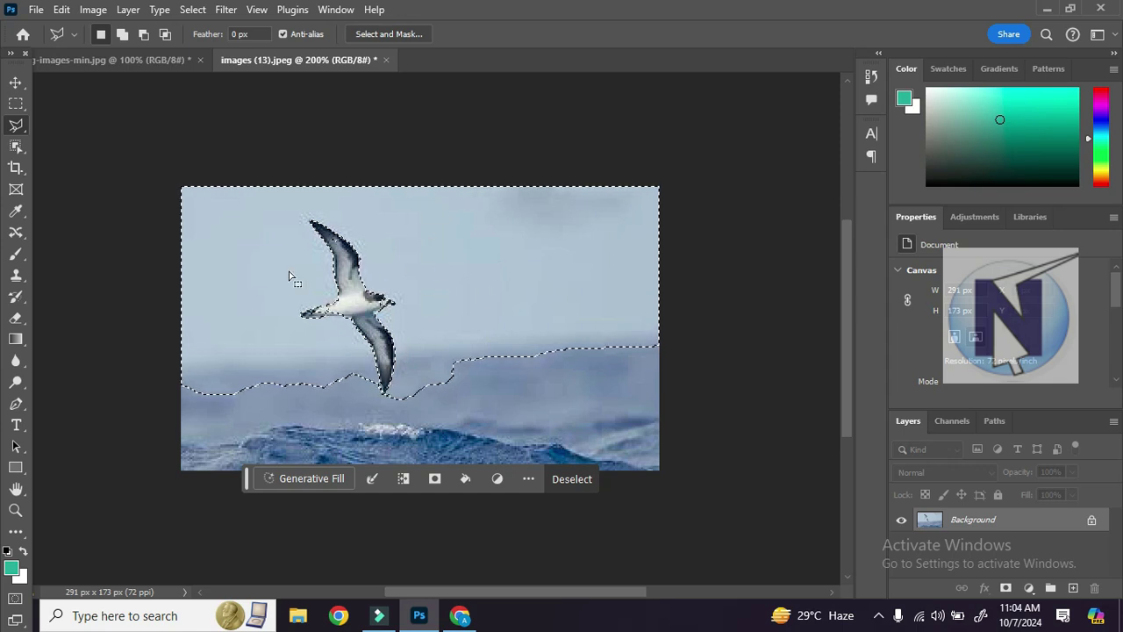
# Clear the sky selection
pyautogui.click(193, 10)
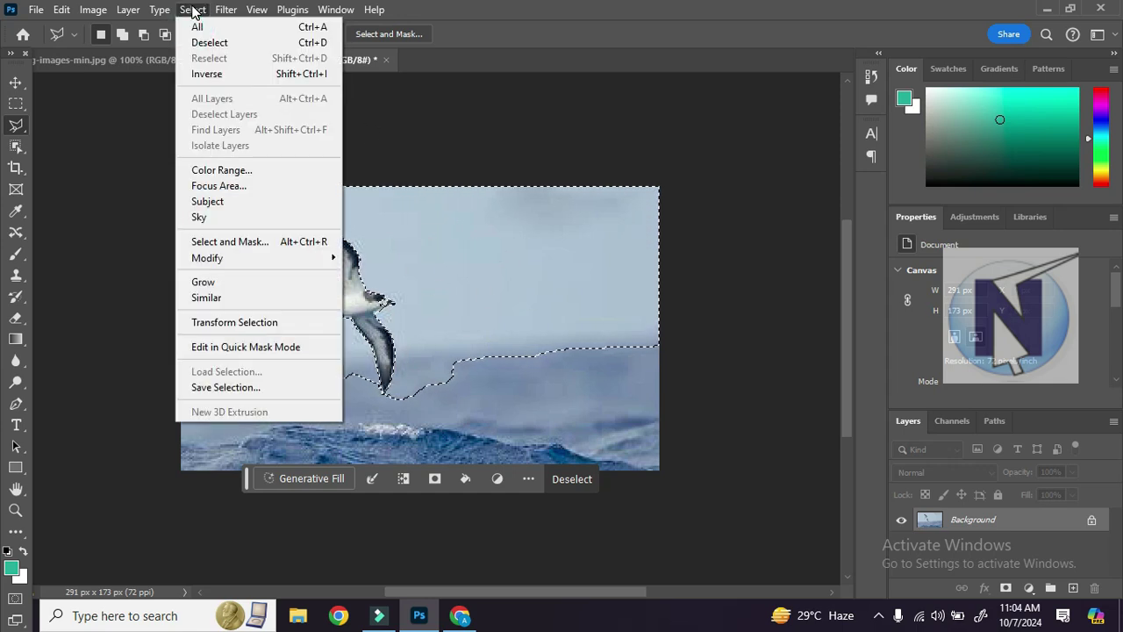
pyautogui.click(461, 260)
pyautogui.click(465, 266)
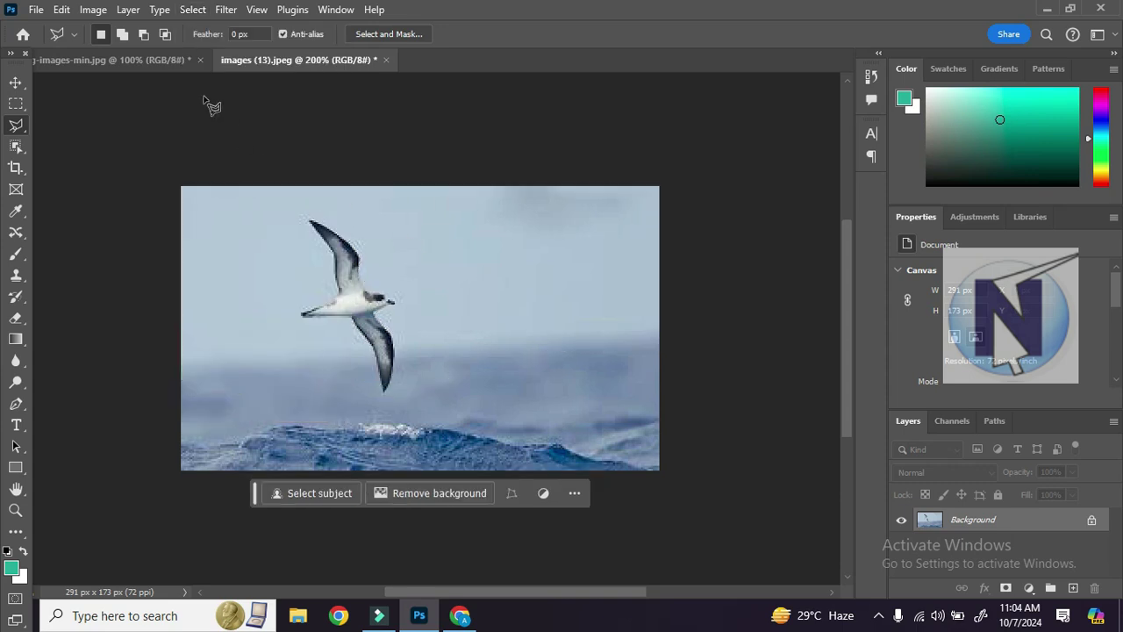
# Try Select and Mask on the bird image with 37% transparency and a larger edge detection radius, and cancel it
pyautogui.click(192, 10)
pyautogui.click(249, 242)
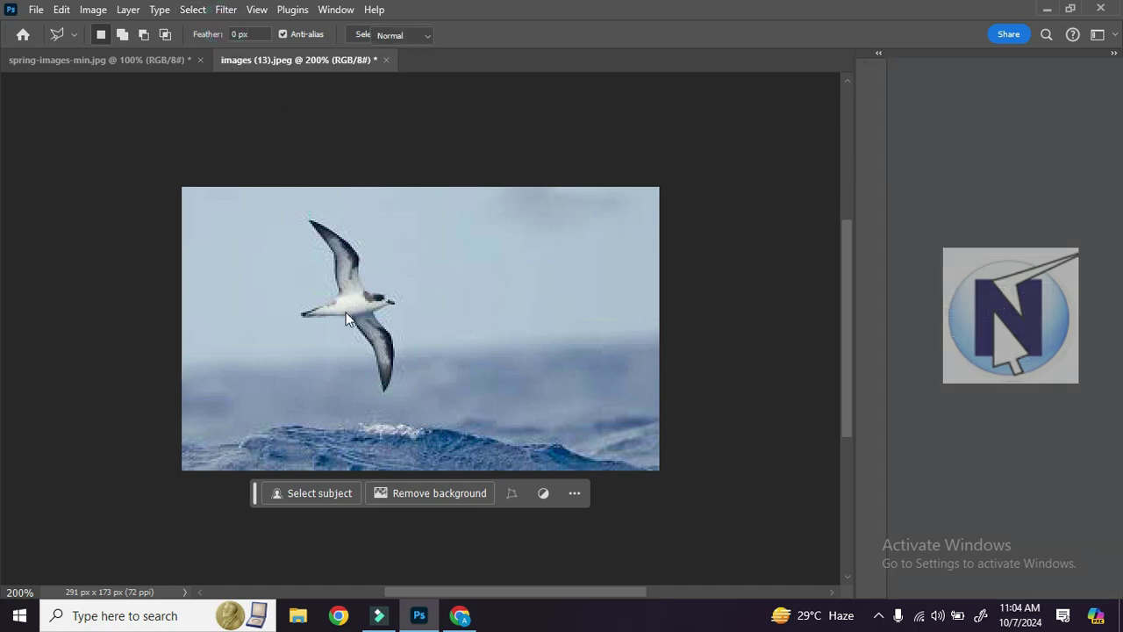
pyautogui.click(256, 8)
pyautogui.click(518, 324)
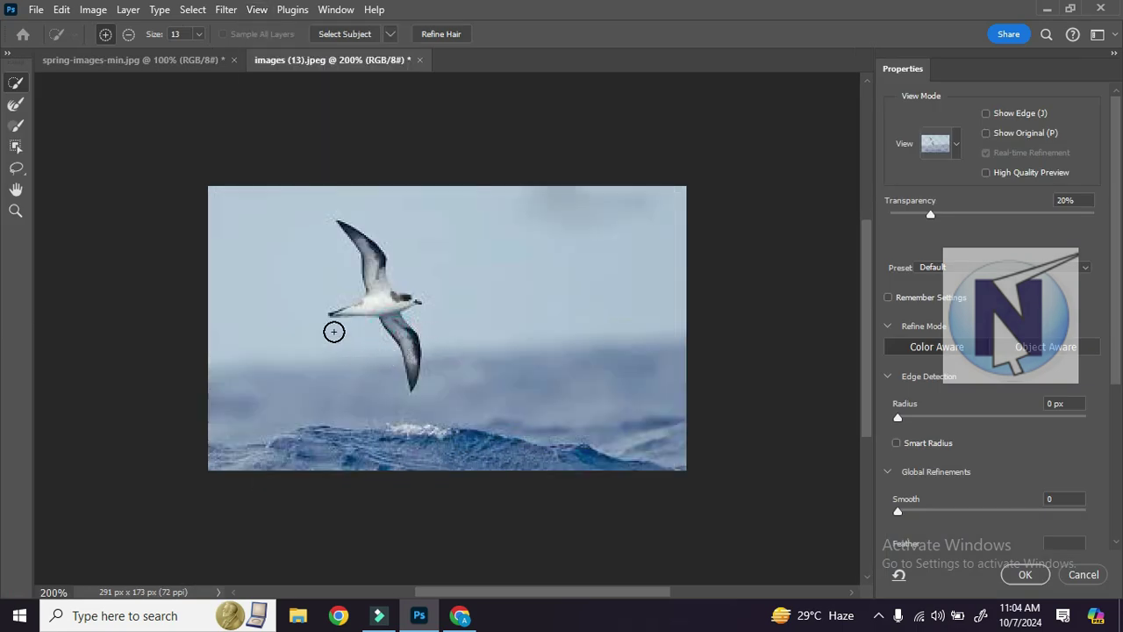
pyautogui.click(962, 213)
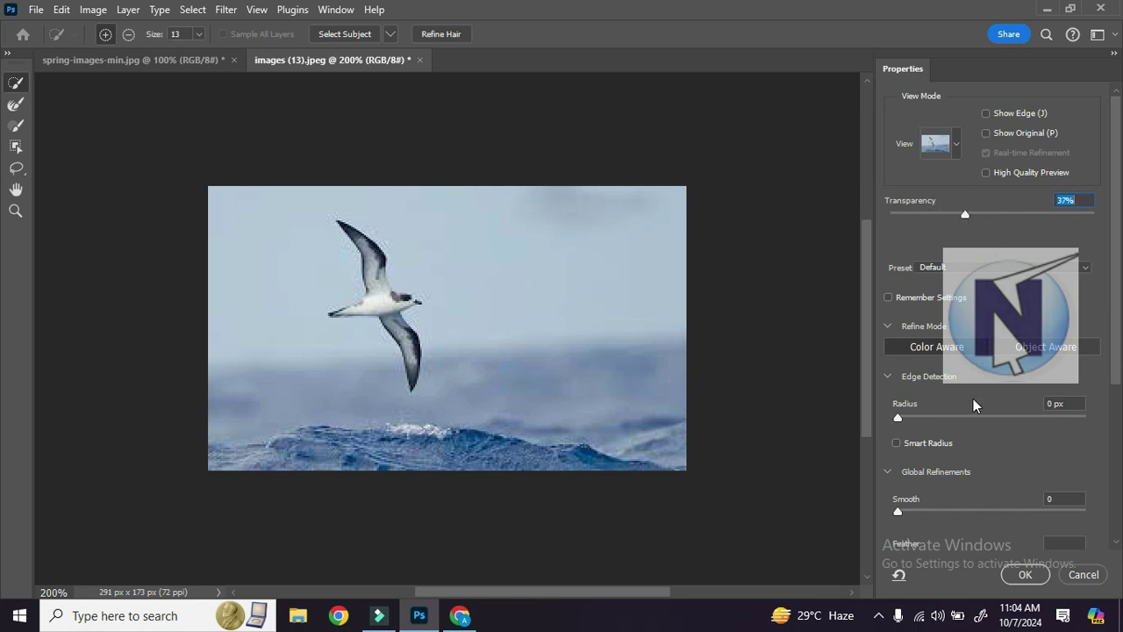
pyautogui.click(951, 418)
pyautogui.click(1083, 572)
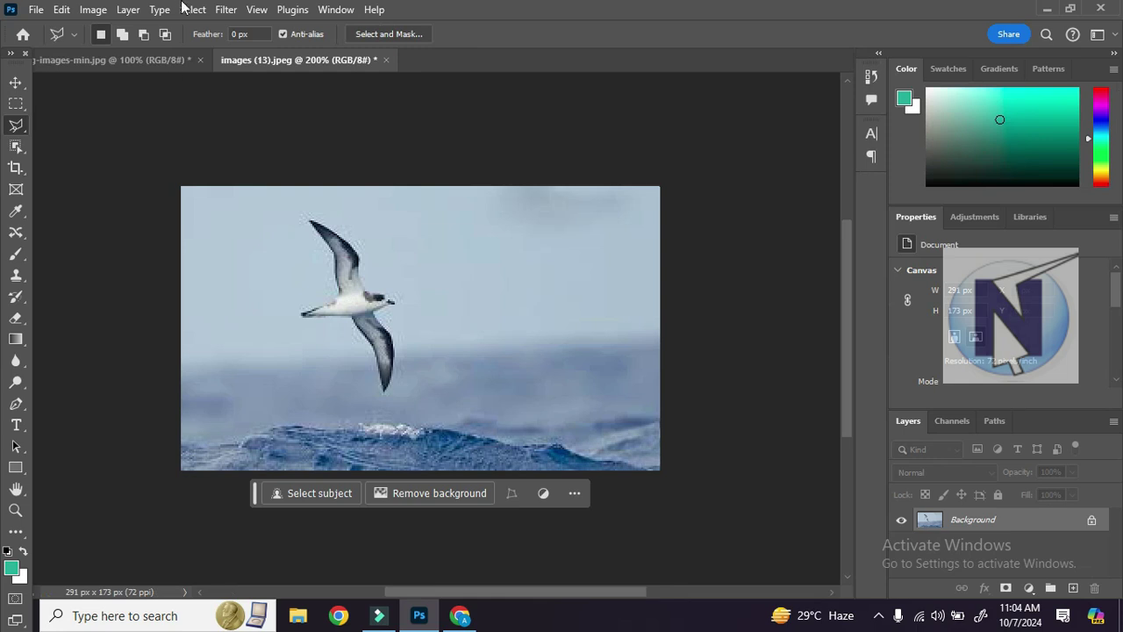
pyautogui.click(231, 15)
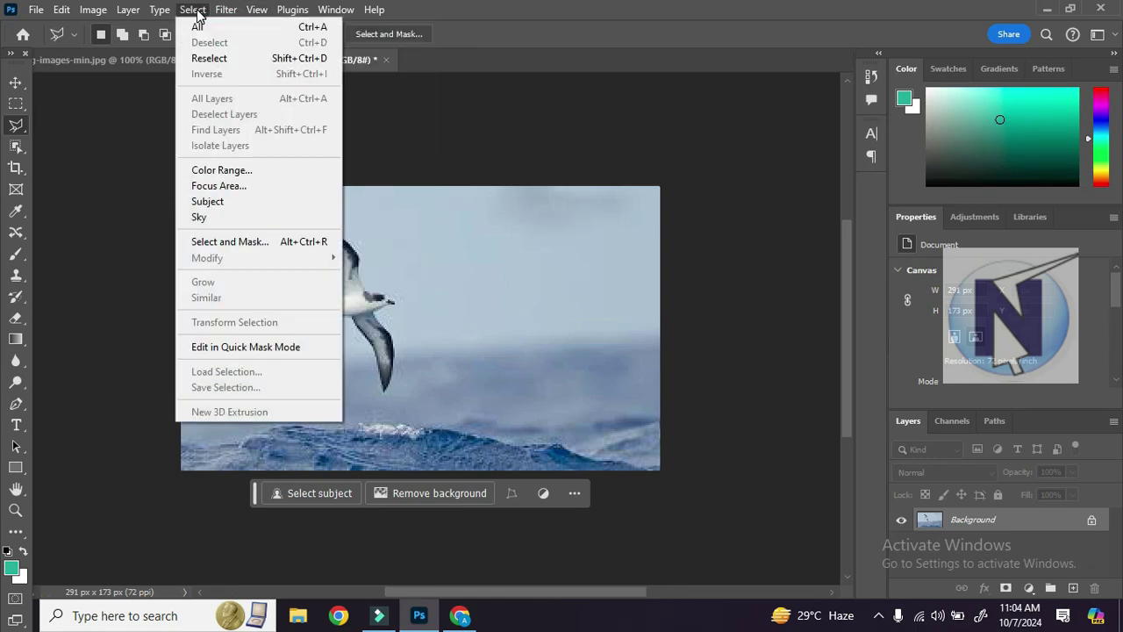
pyautogui.click(281, 258)
pyautogui.click(420, 273)
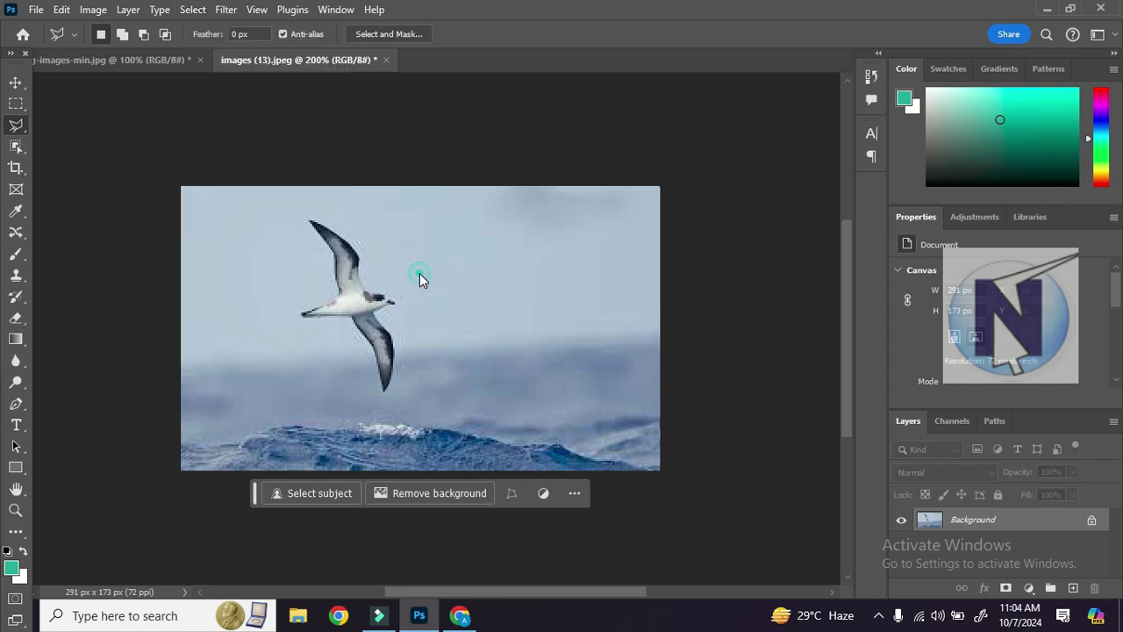
# Draw a rectangular marquee selection around the flying bird
pyautogui.click(19, 105)
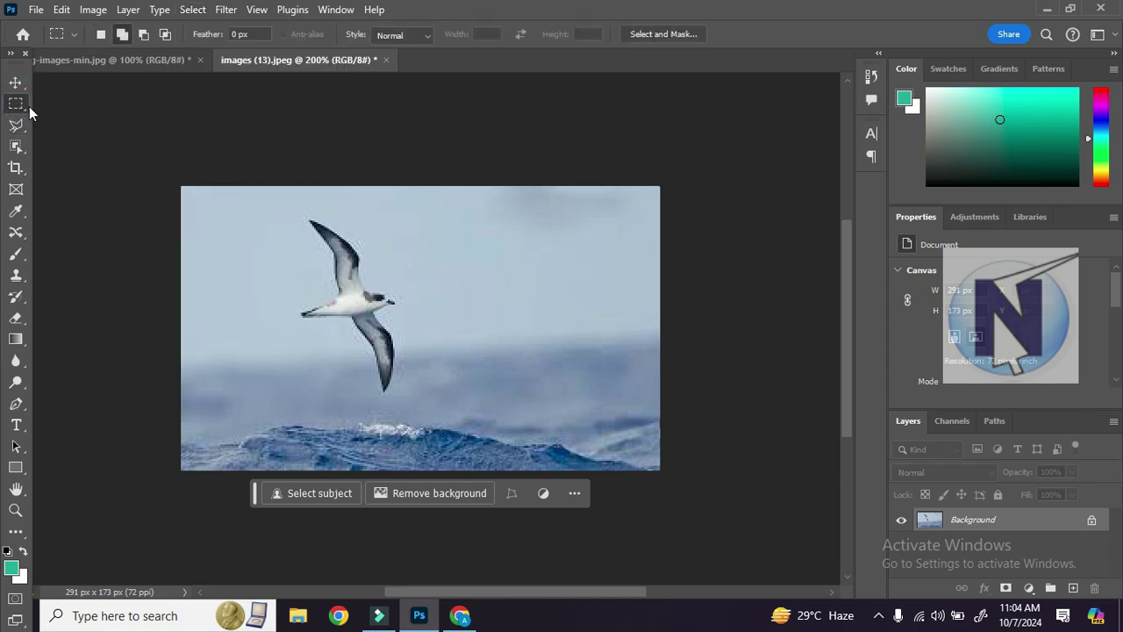
pyautogui.moveTo(252, 210); pyautogui.dragTo(448, 427)
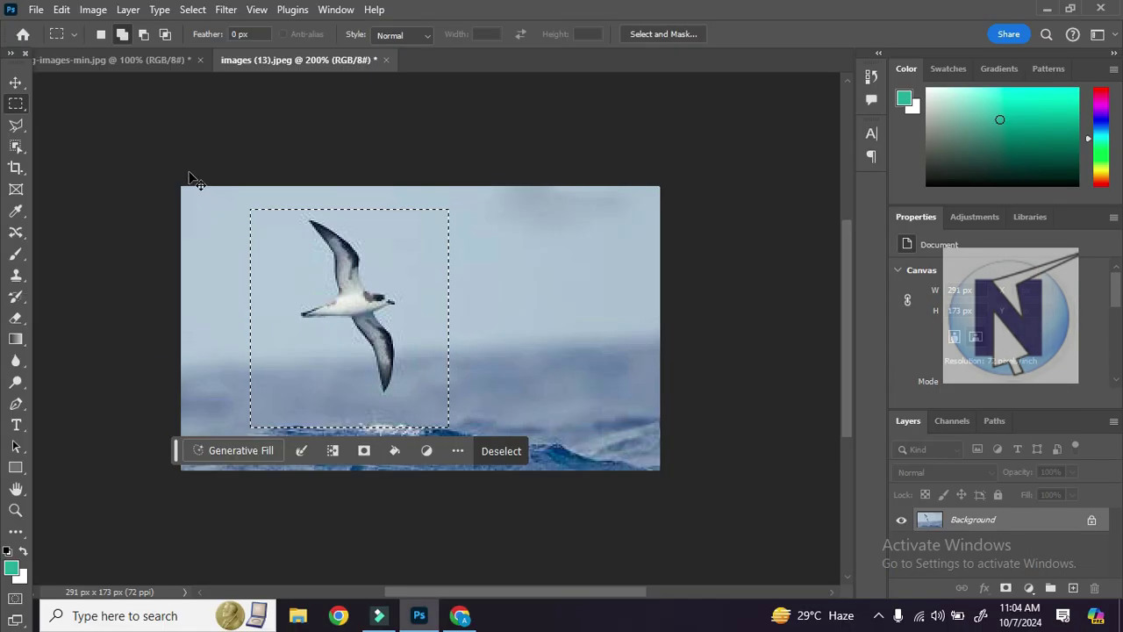
# Try expanding the rectangular selection by 50 pixels, and restore the original rectangle around the bird
pyautogui.click(193, 9)
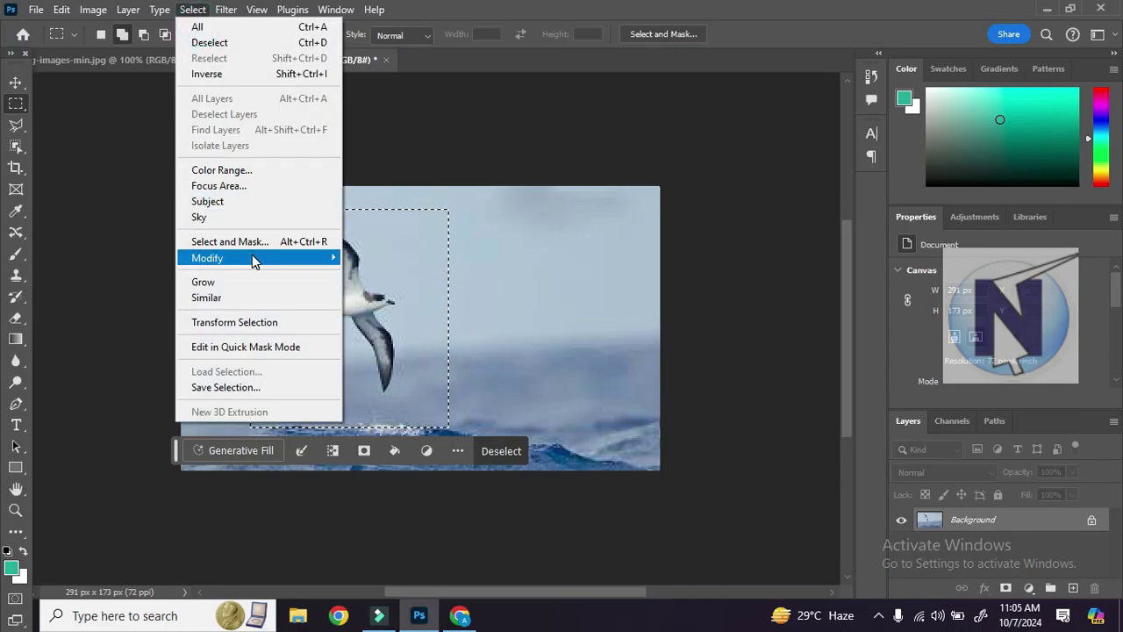
pyautogui.click(253, 258)
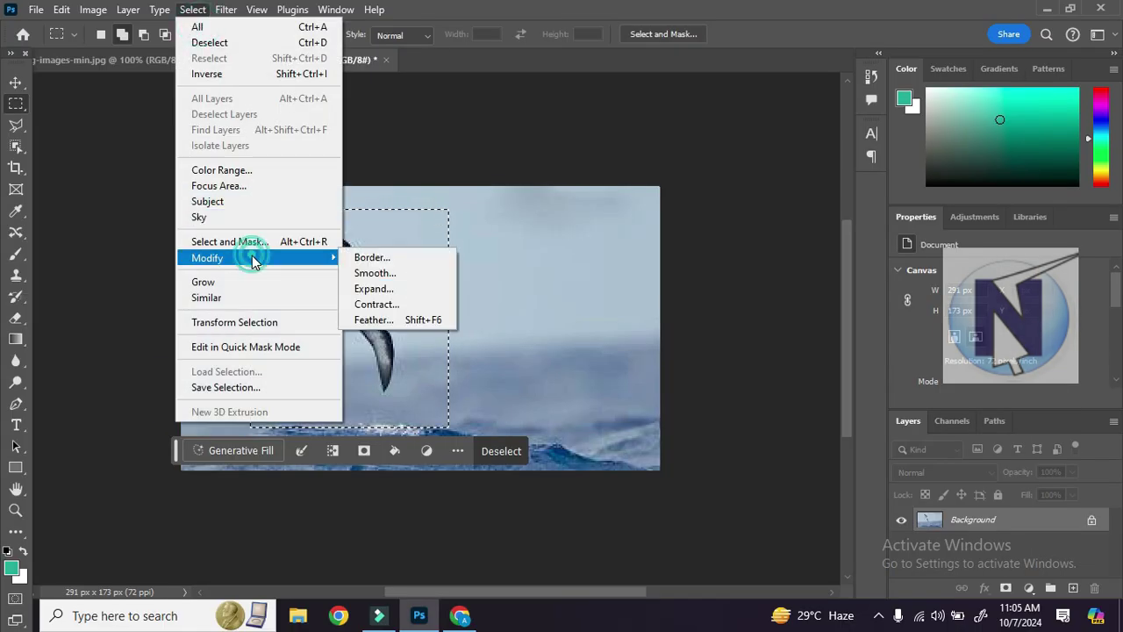
pyautogui.click(396, 293)
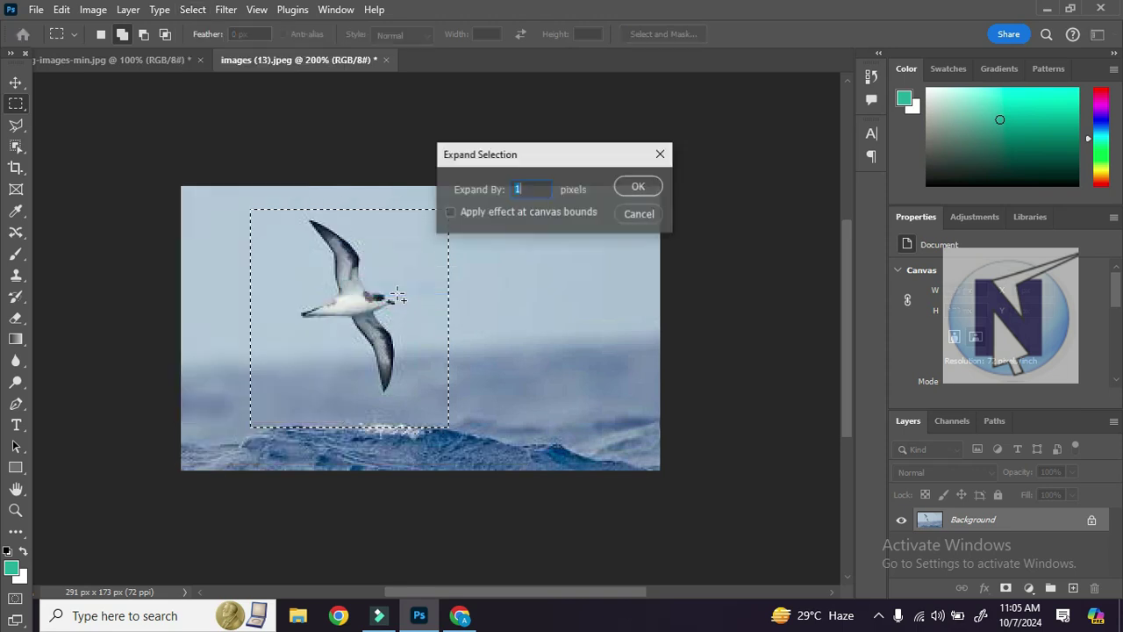
pyautogui.write('10')
pyautogui.doubleClick(525, 190)
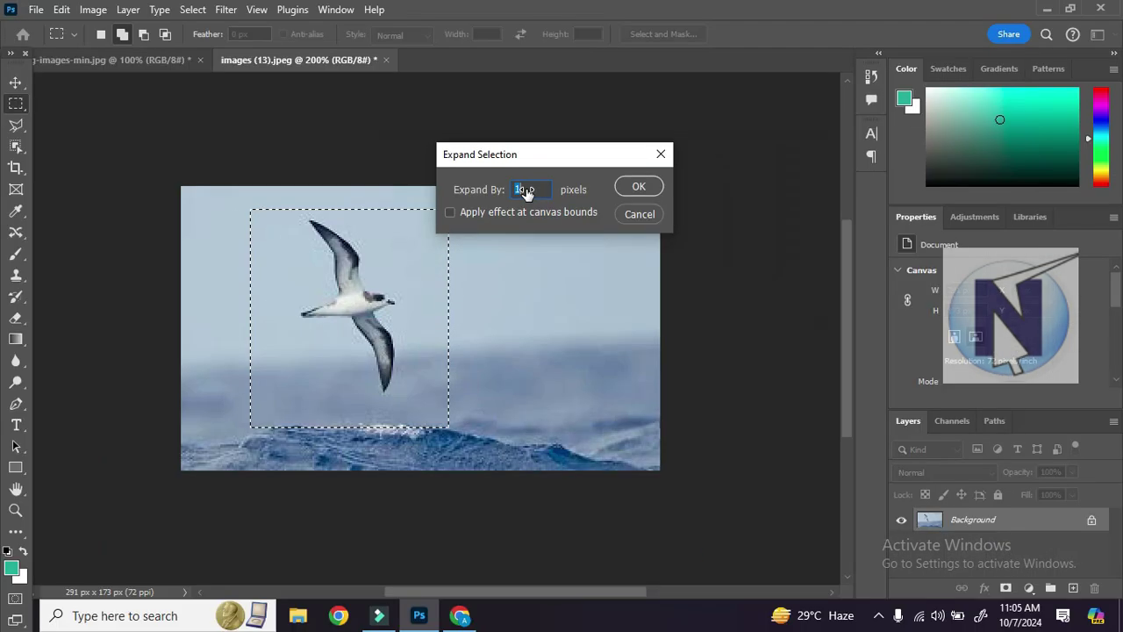
pyautogui.write('50')
pyautogui.click(624, 186)
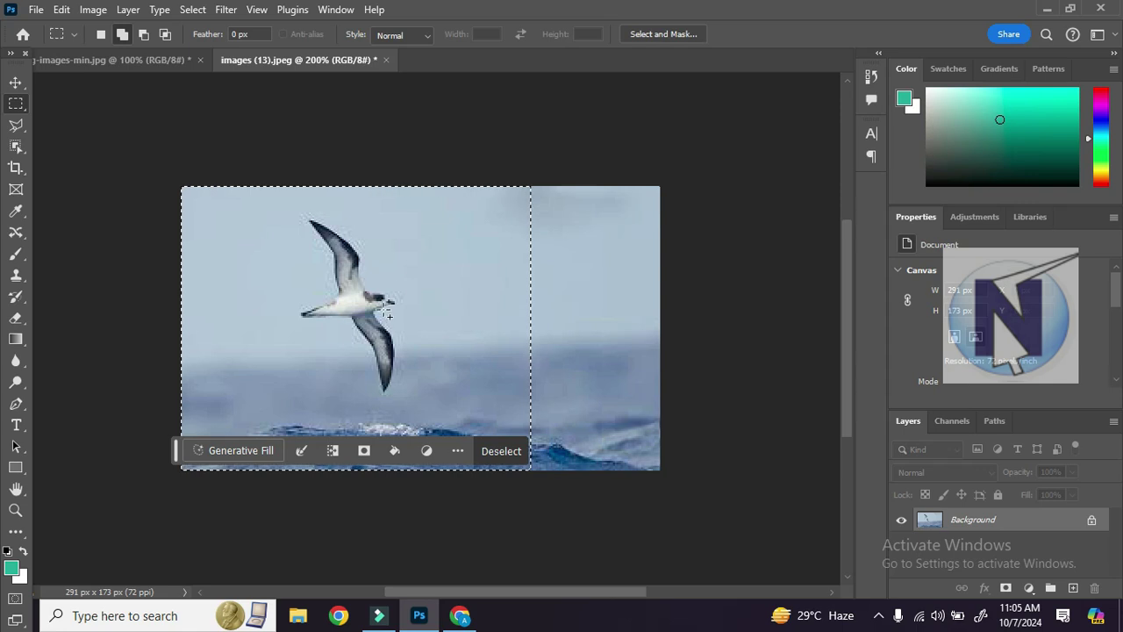
pyautogui.moveTo(251, 209); pyautogui.dragTo(448, 428)
# Try smoothing the rectangular selection with a 30-pixel sample radius, and undo it
pyautogui.click(193, 10)
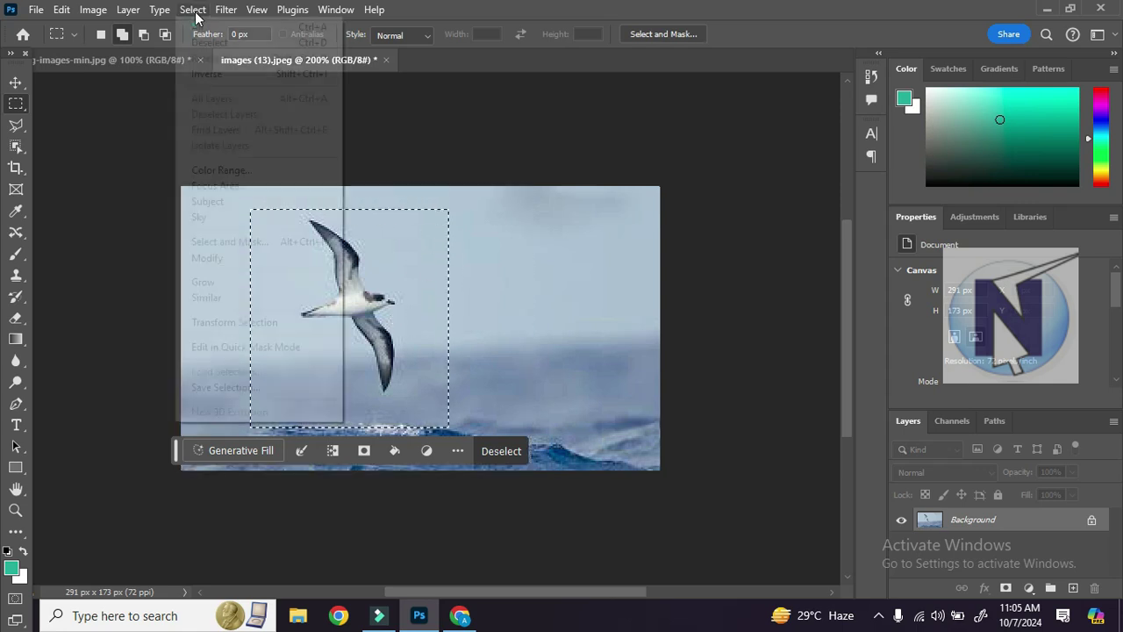
pyautogui.moveTo(242, 257)
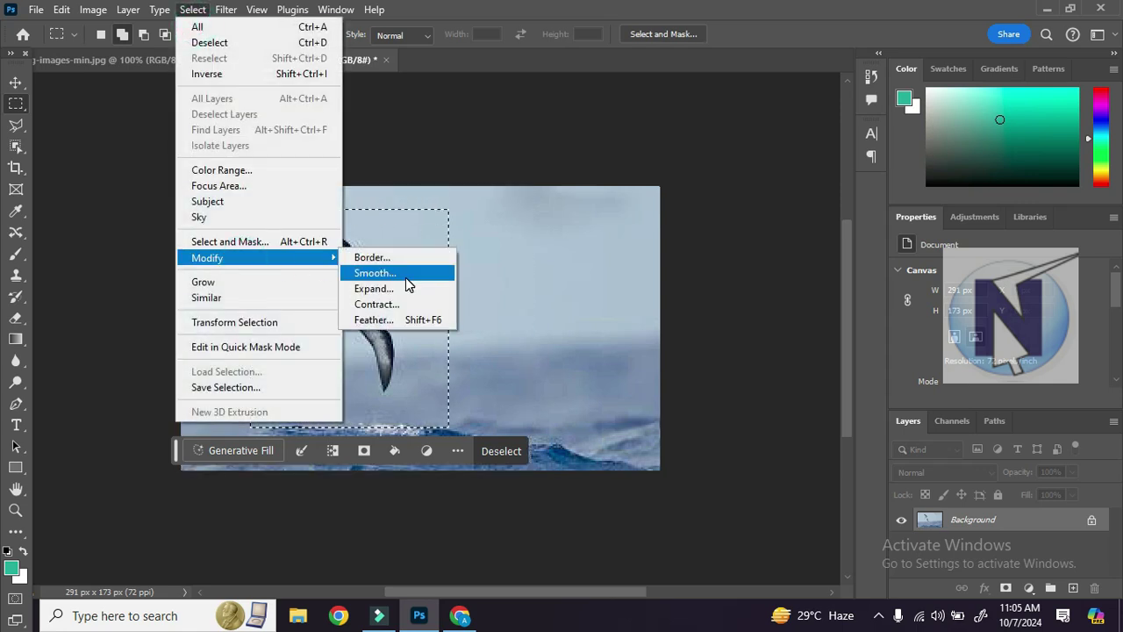
pyautogui.click(406, 279)
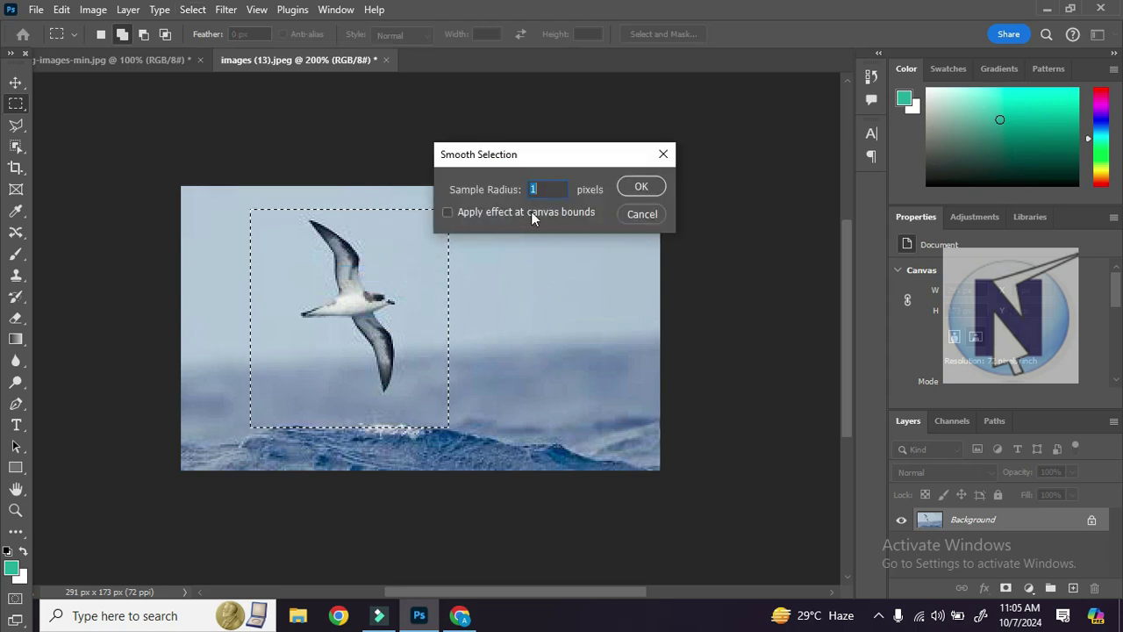
pyautogui.write('30')
pyautogui.click(639, 186)
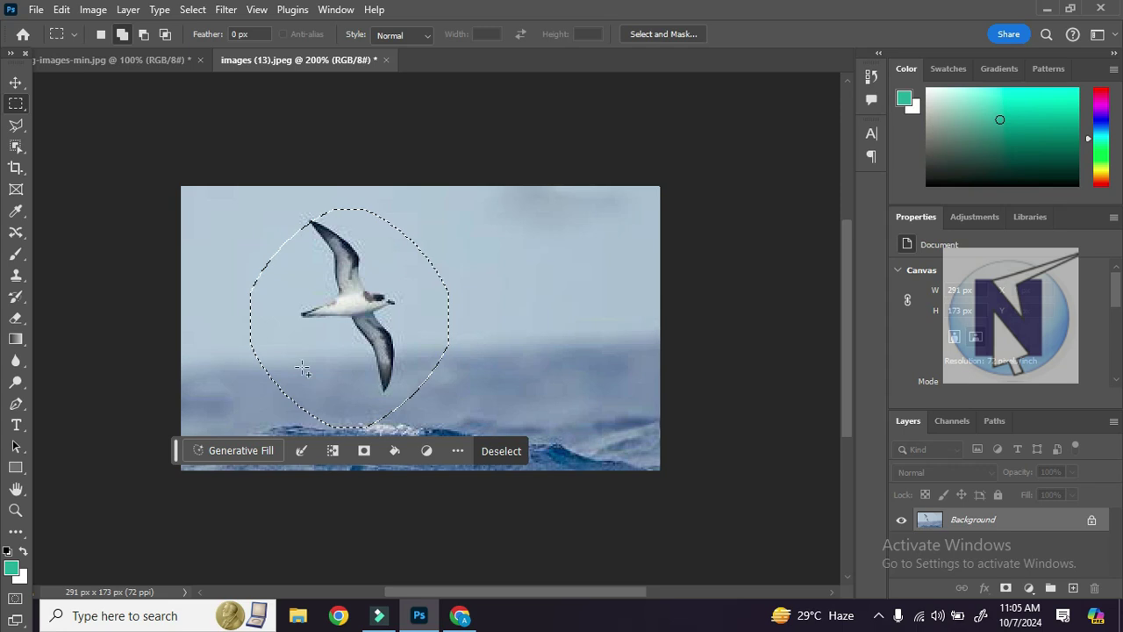
pyautogui.hotkey('ctrl', 'z')
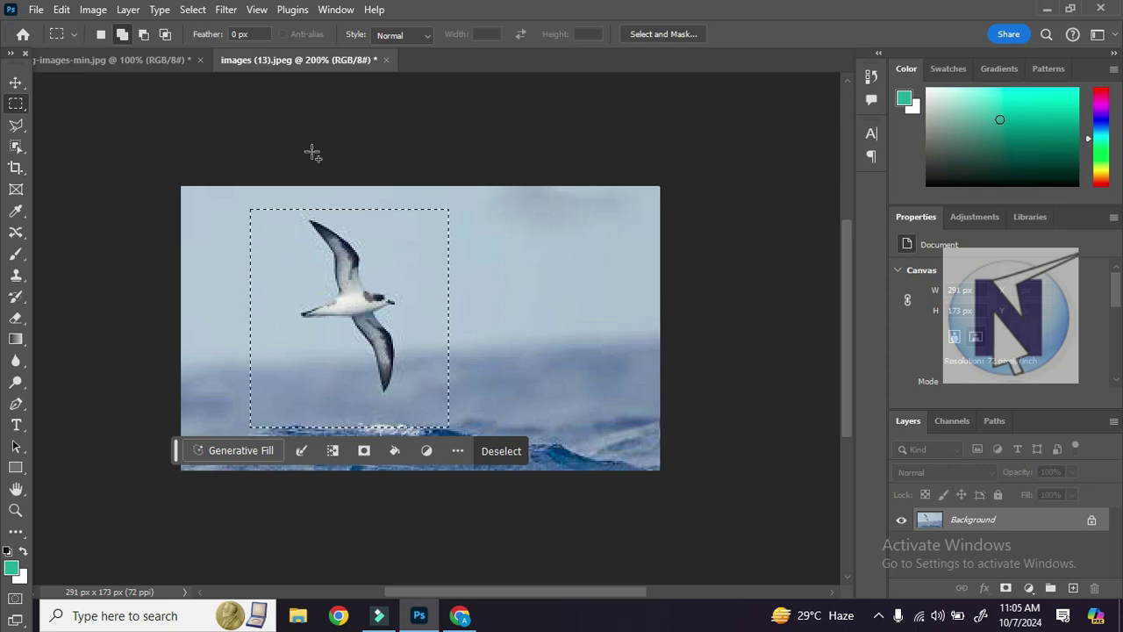
# Smooth the corners of the rectangular selection around the bird with a sample radius of 10 pixels
pyautogui.click(201, 14)
pyautogui.moveTo(251, 258)
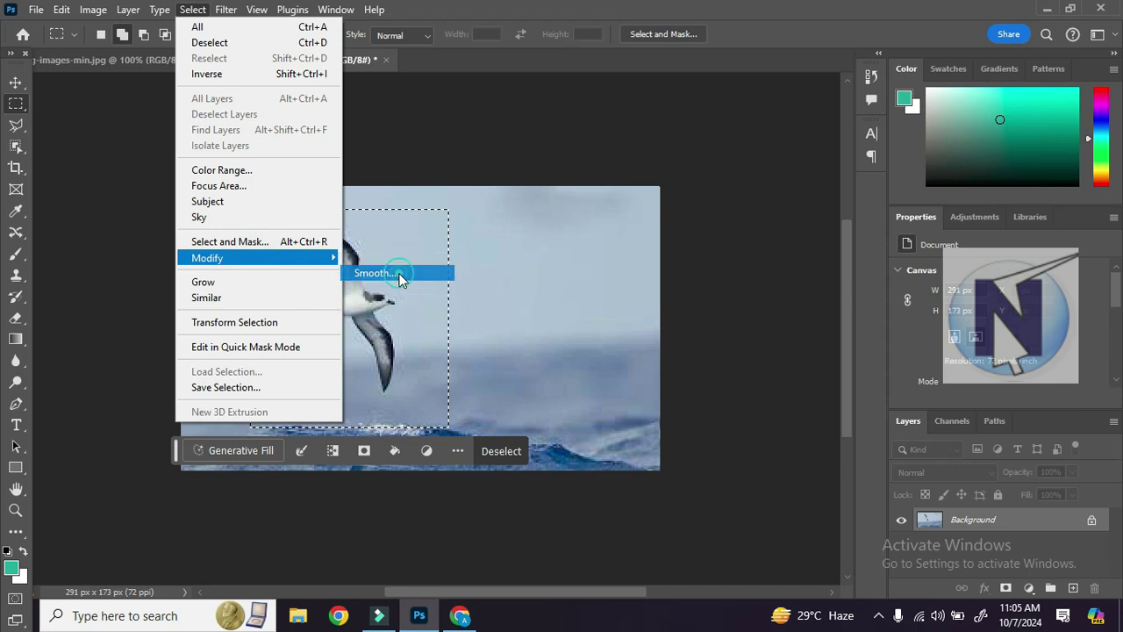
pyautogui.click(399, 279)
pyautogui.moveTo(540, 156); pyautogui.dragTo(627, 160)
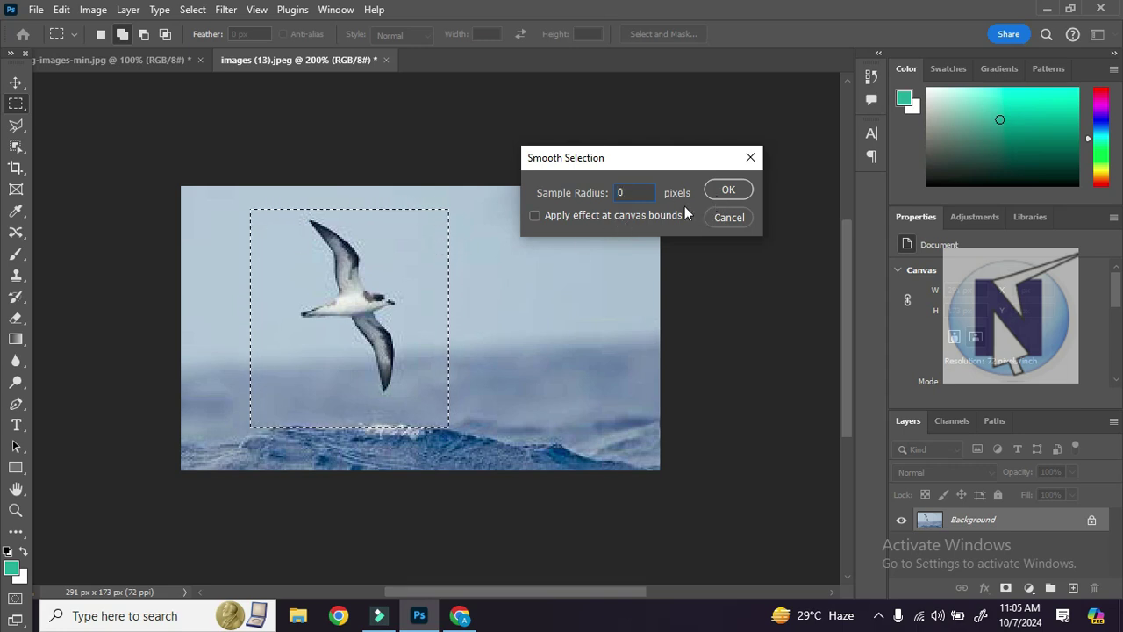
pyautogui.press('BackSpace')
pyautogui.write('0')
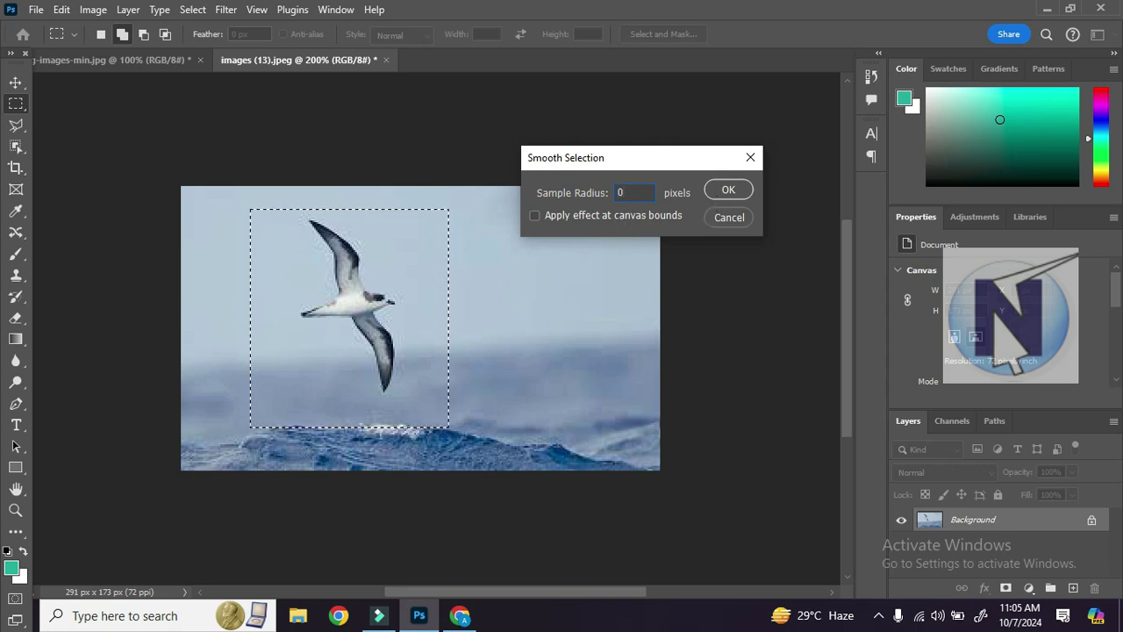
pyautogui.press('BackSpace')
pyautogui.write('1')
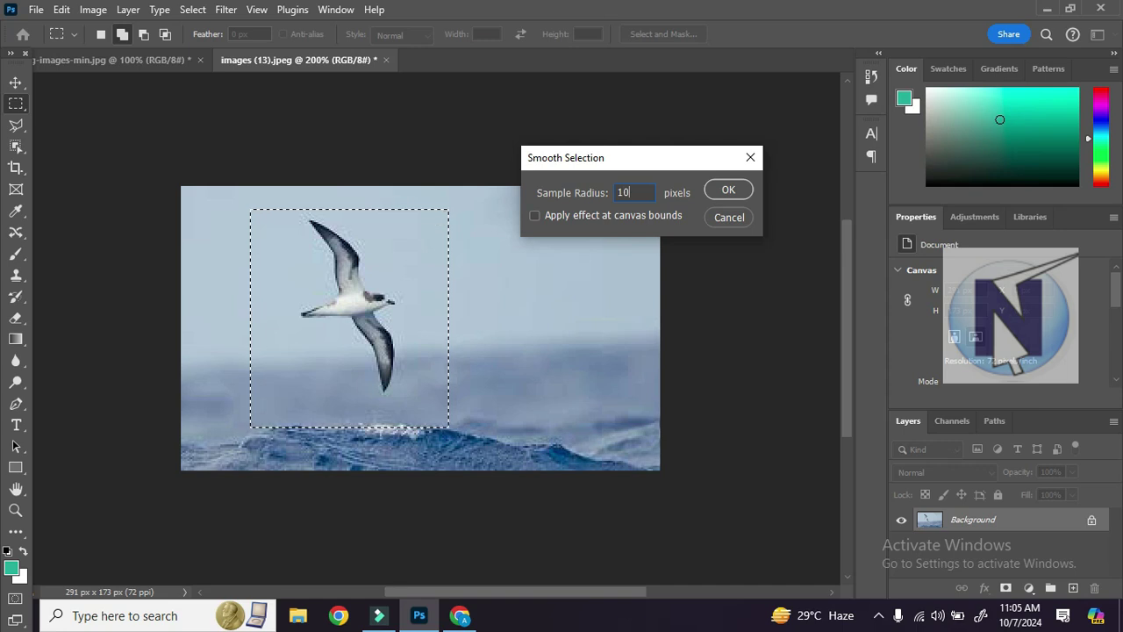
pyautogui.click(727, 191)
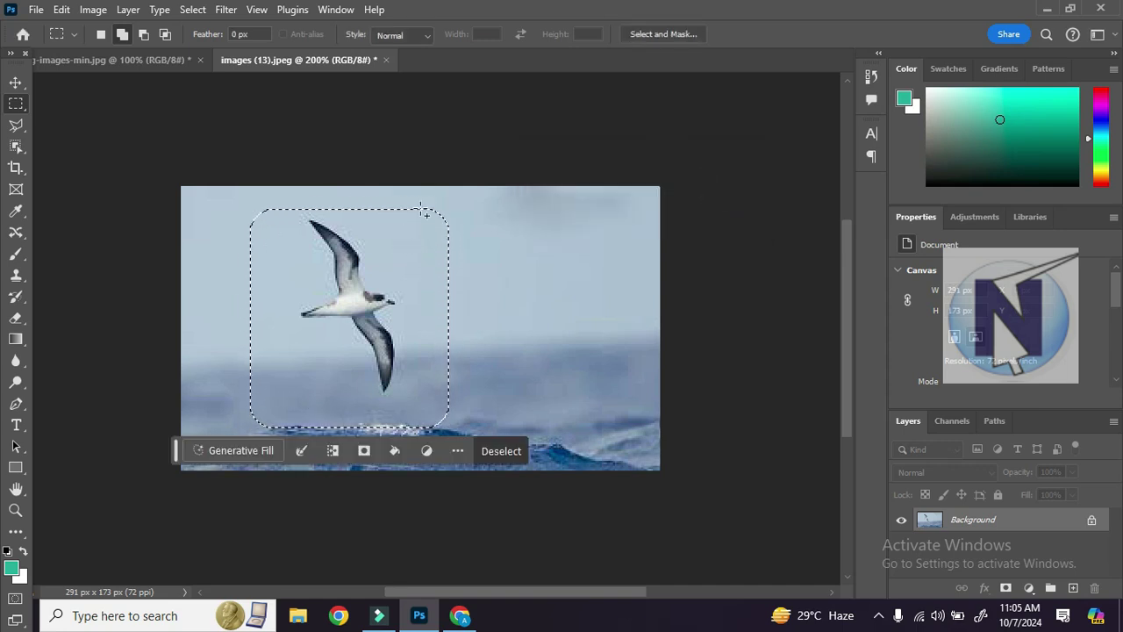
# Convert the rounded selection around the bird into a border selection 20 pixels wide
pyautogui.click(193, 10)
pyautogui.moveTo(251, 257)
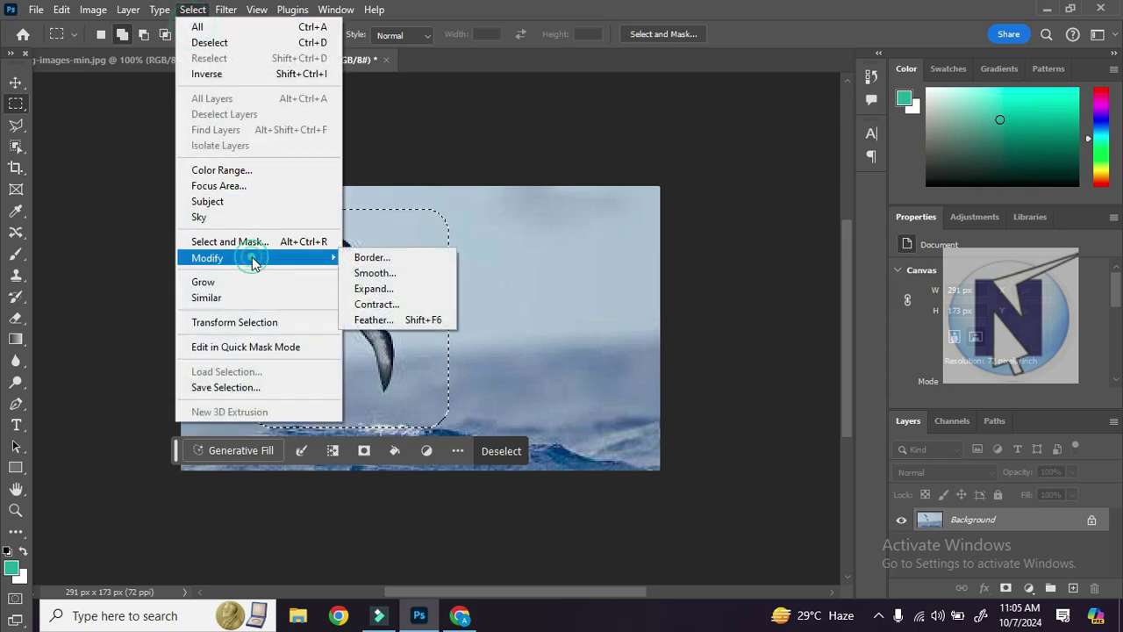
pyautogui.click(403, 260)
pyautogui.moveTo(544, 153); pyautogui.dragTo(614, 154)
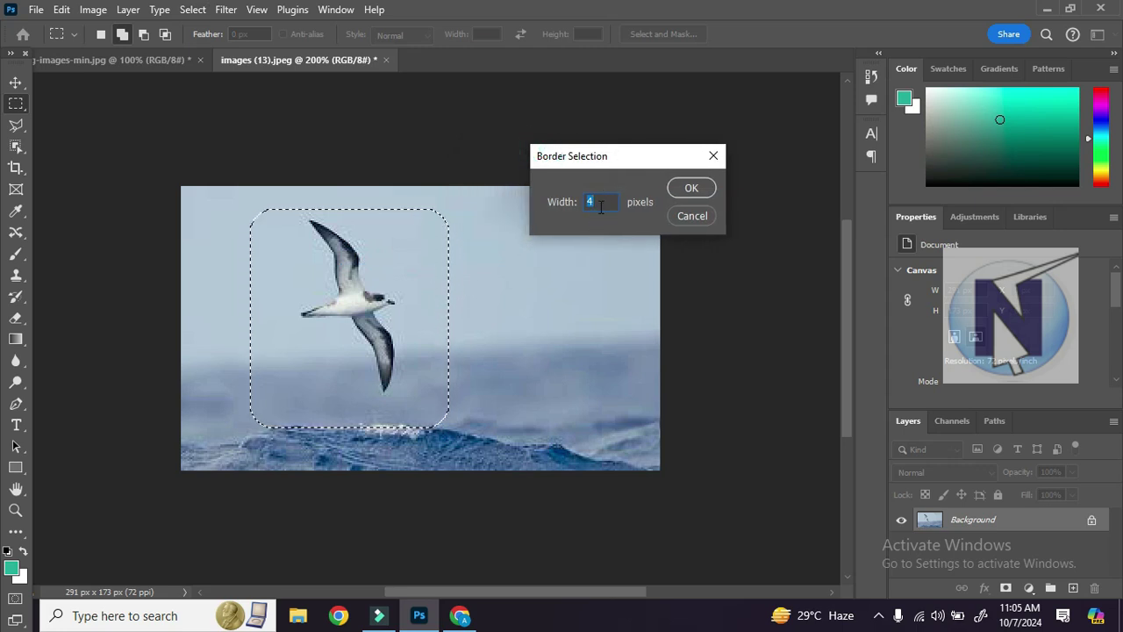
pyautogui.write('20')
pyautogui.click(702, 188)
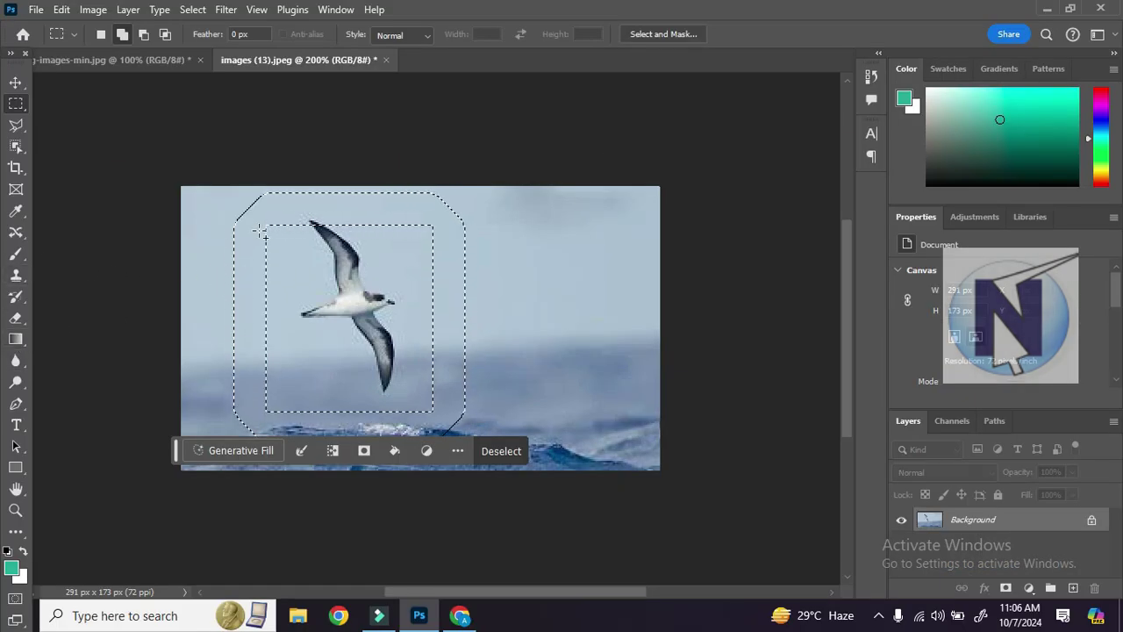
# Try the Border command again with a width of 10 pixels, and go back to the rounded selection
pyautogui.click(194, 11)
pyautogui.moveTo(252, 259)
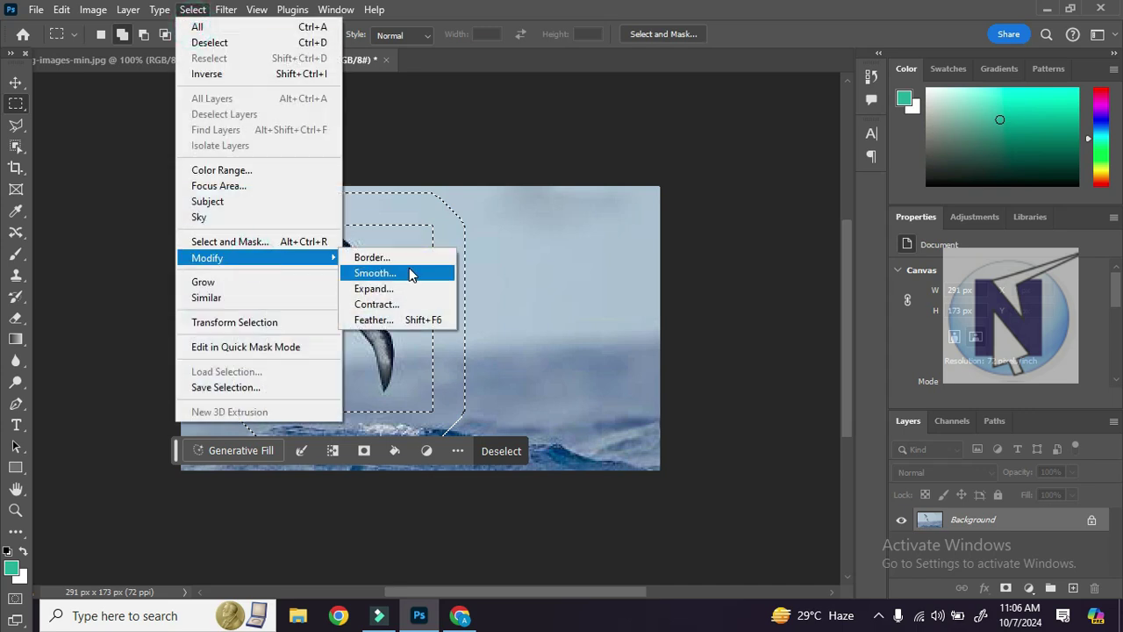
pyautogui.click(418, 267)
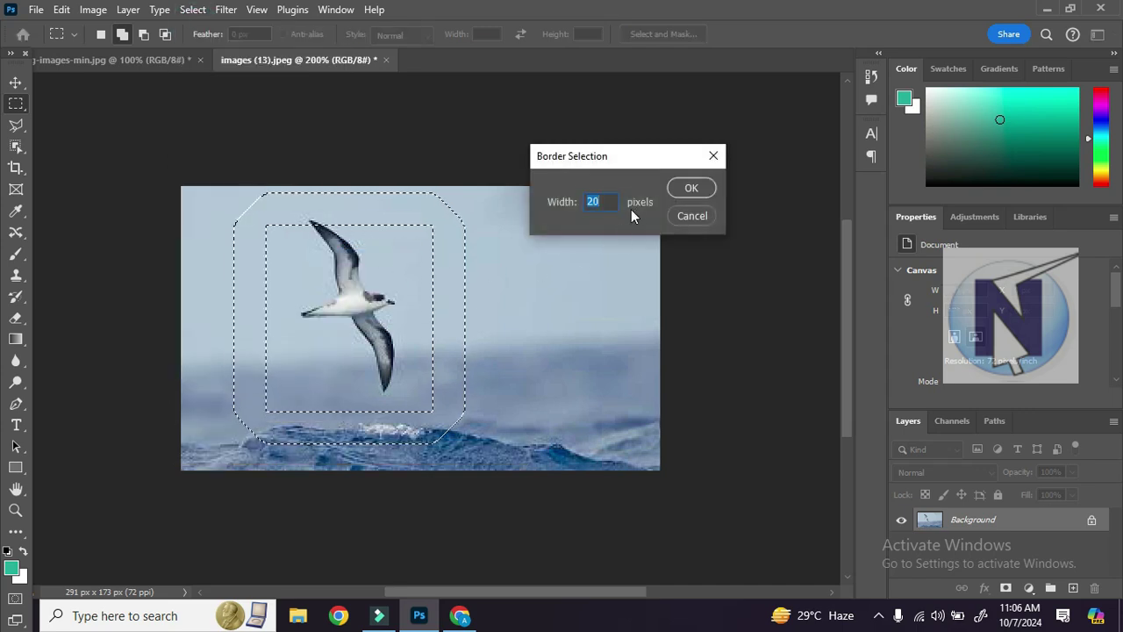
pyautogui.write('10')
pyautogui.click(692, 191)
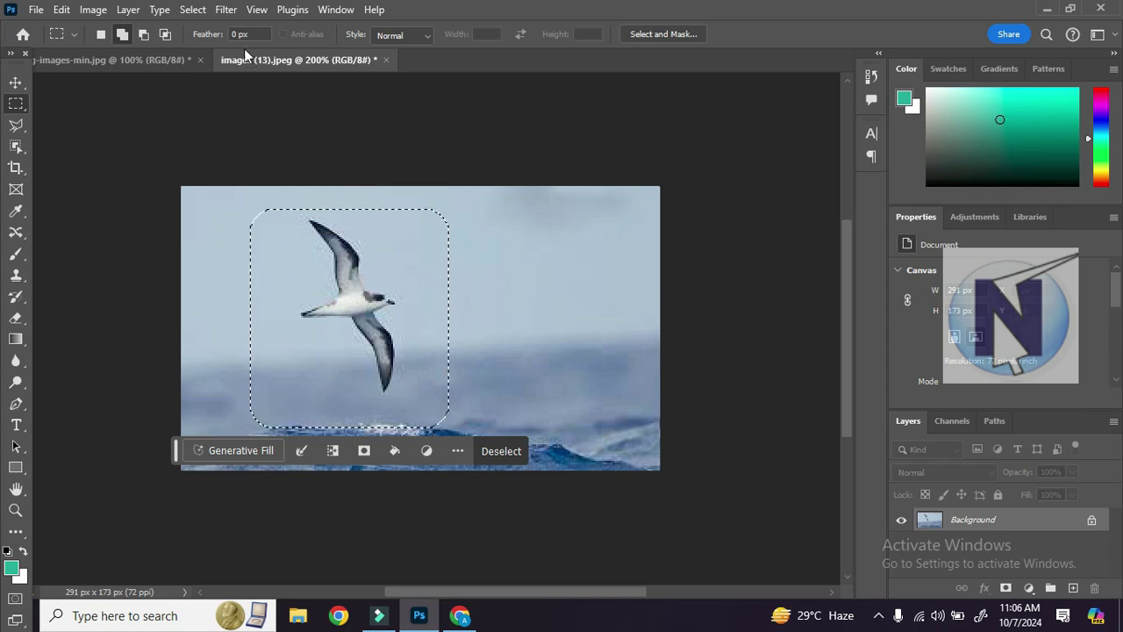
# Contract the rounded selection around the bird by 10 pixels
pyautogui.click(223, 12)
pyautogui.click(197, 19)
pyautogui.click(197, 14)
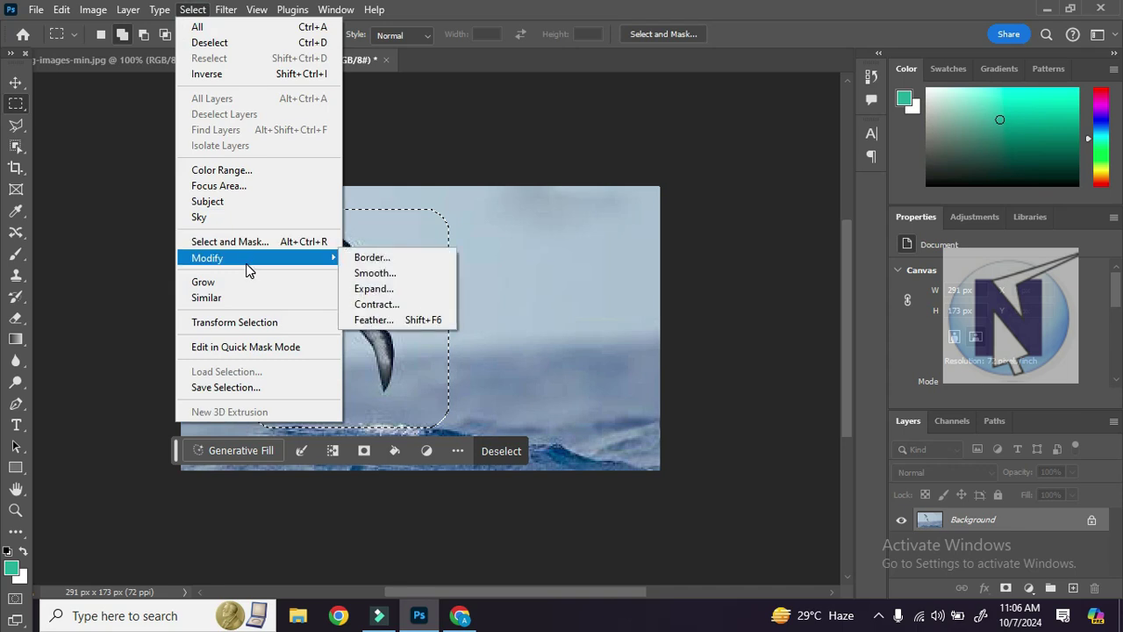
pyautogui.click(428, 311)
pyautogui.write('10')
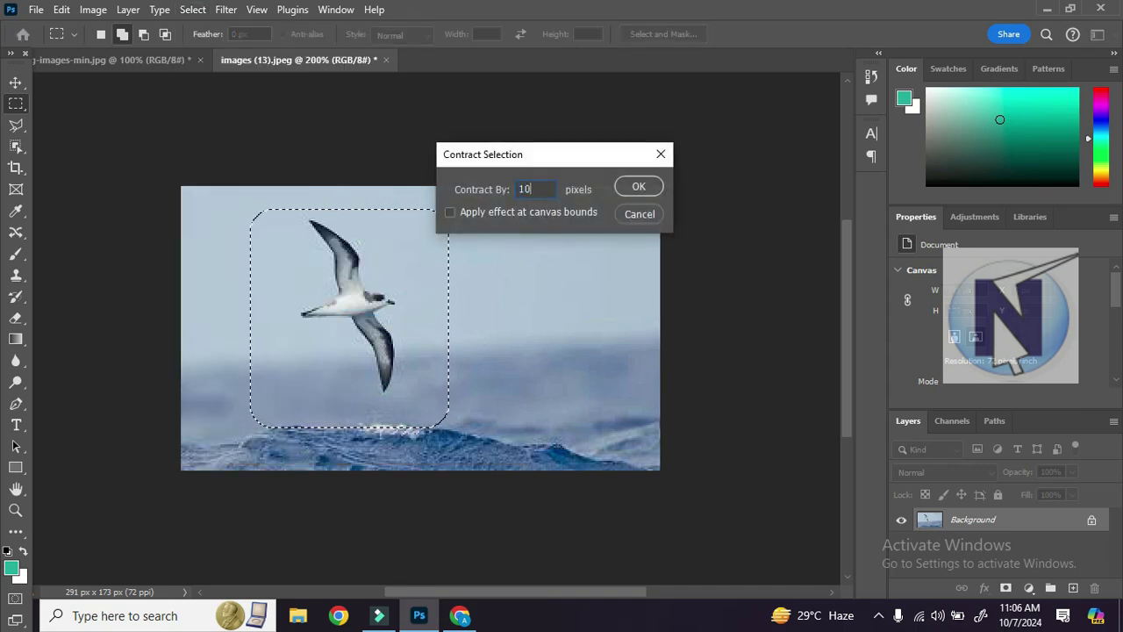
pyautogui.click(639, 187)
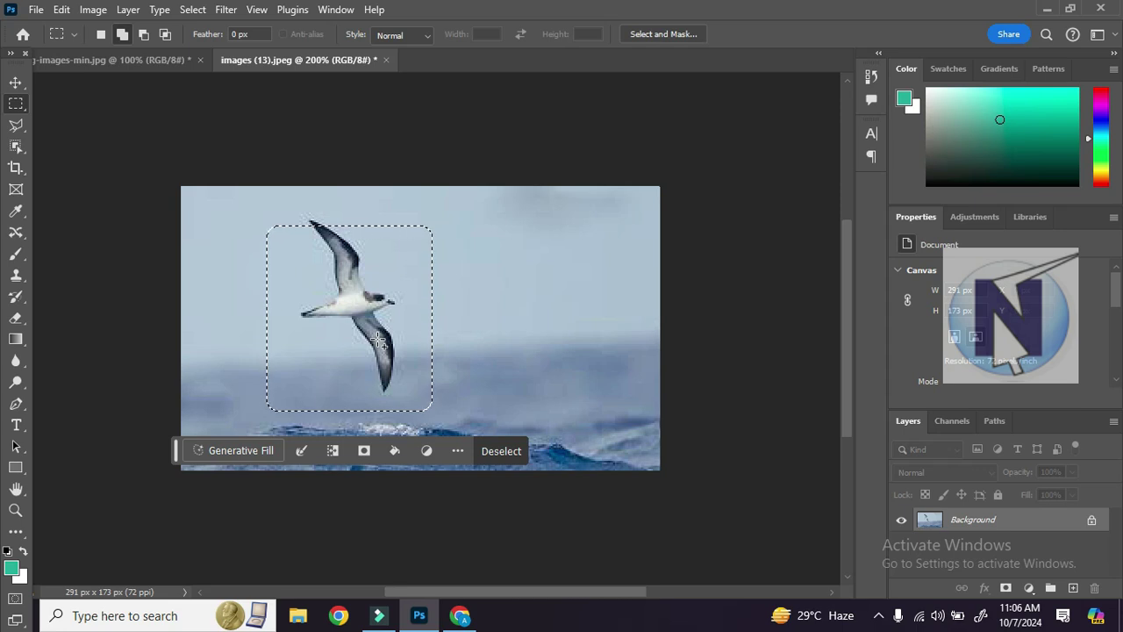
# Feather the contracted selection around the bird with a radius of 20 pixels
pyautogui.click(192, 9)
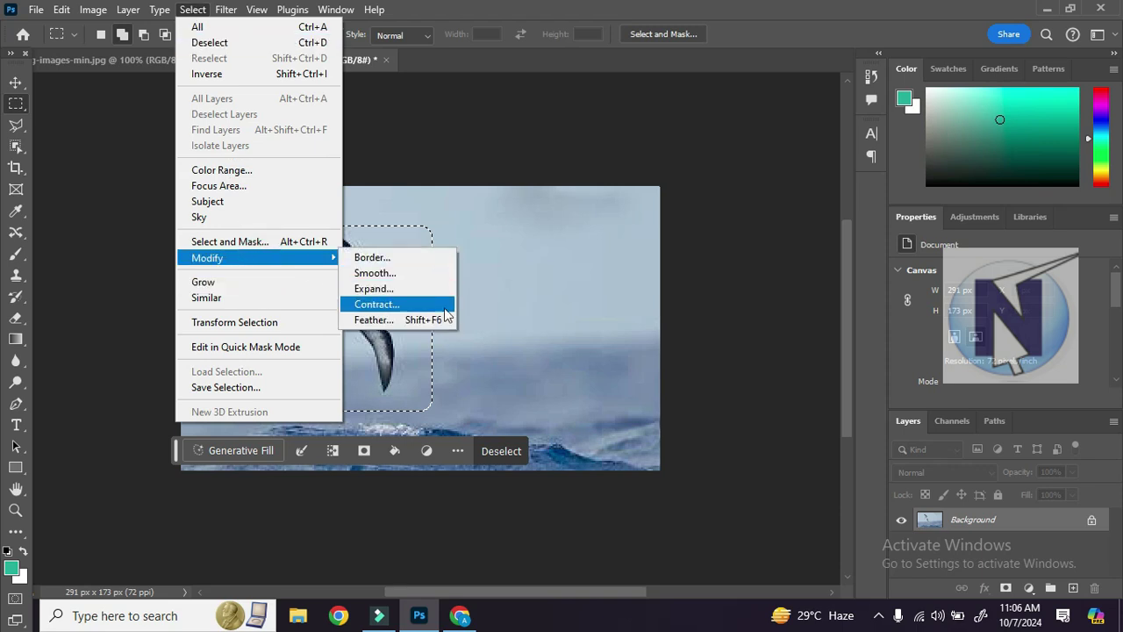
pyautogui.click(504, 294)
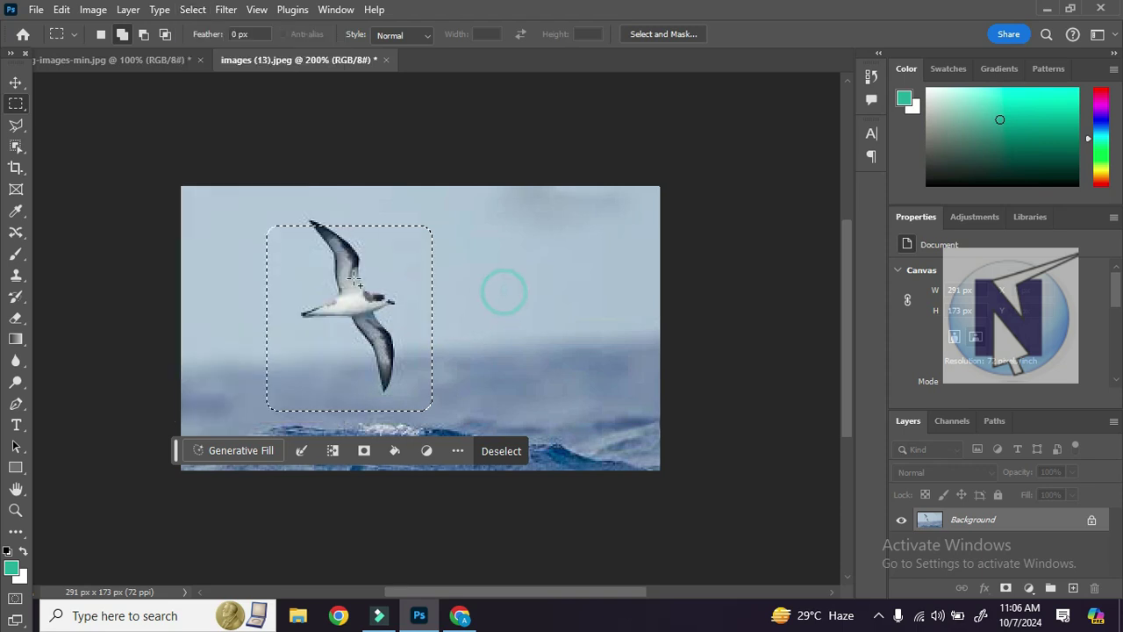
pyautogui.click(187, 11)
pyautogui.click(276, 260)
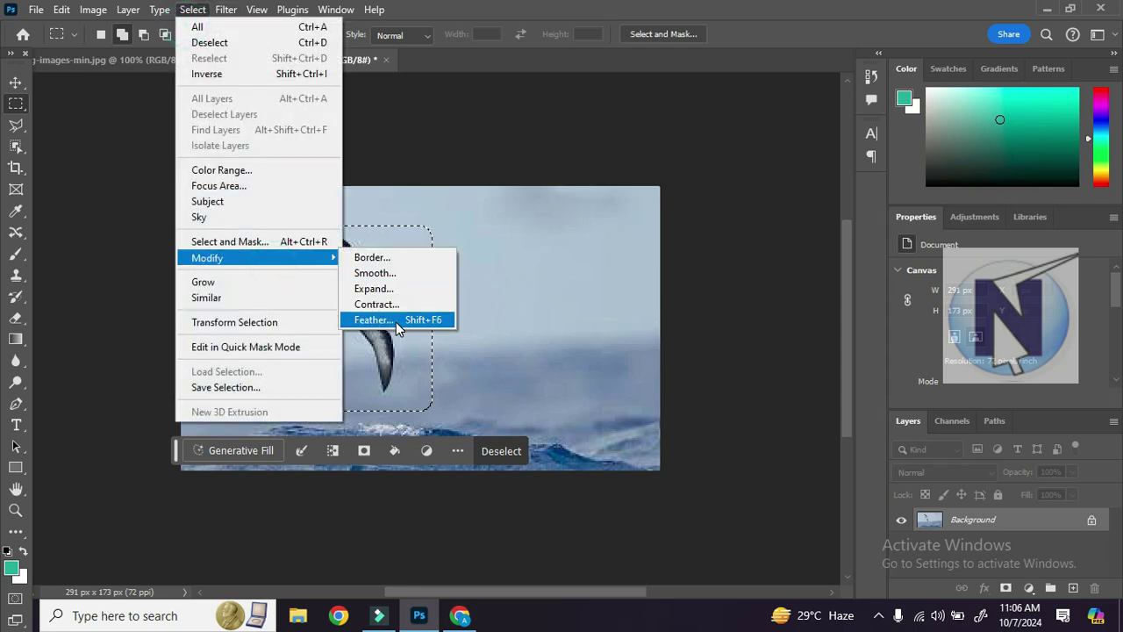
pyautogui.click(375, 320)
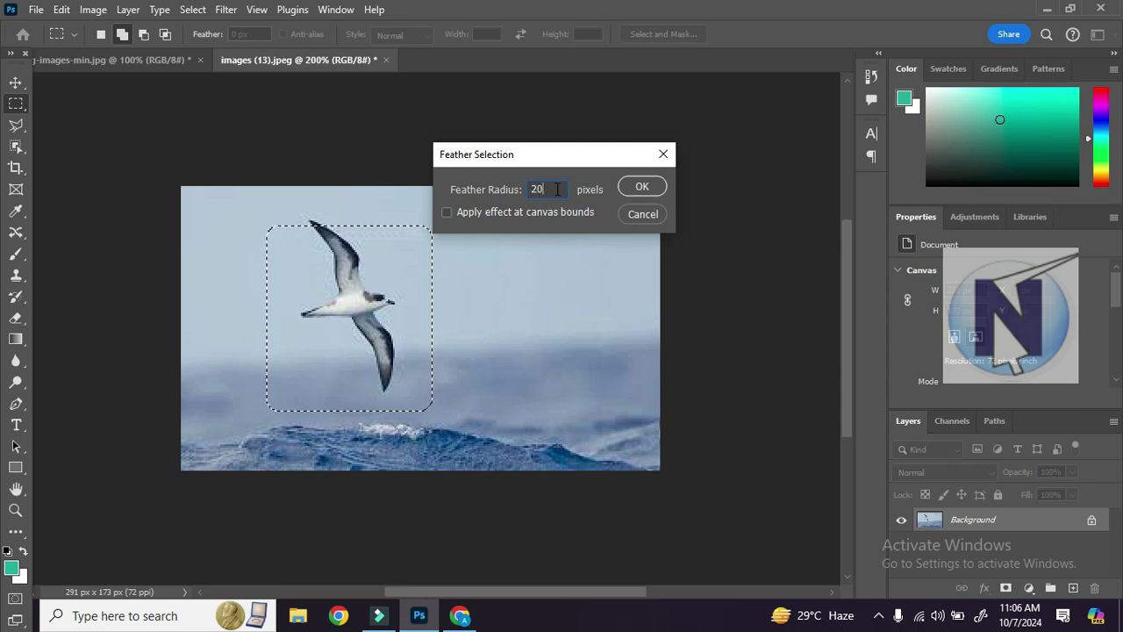
pyautogui.click(642, 187)
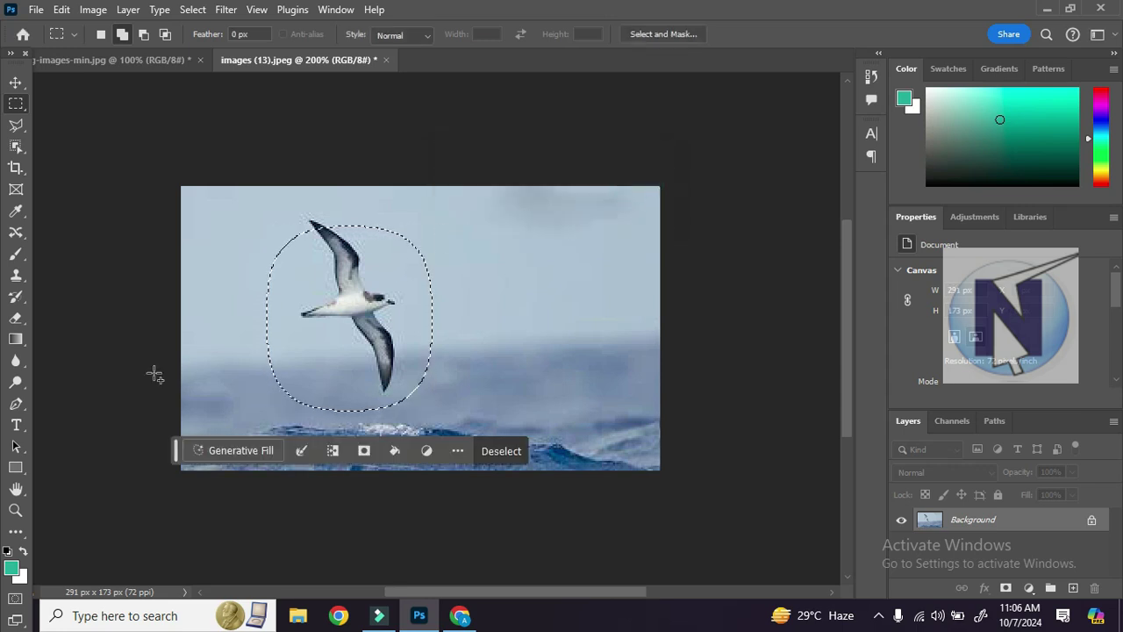
# Fill the feathered selection with the yellow foreground color ffd800 and deselect it
pyautogui.click(8, 568)
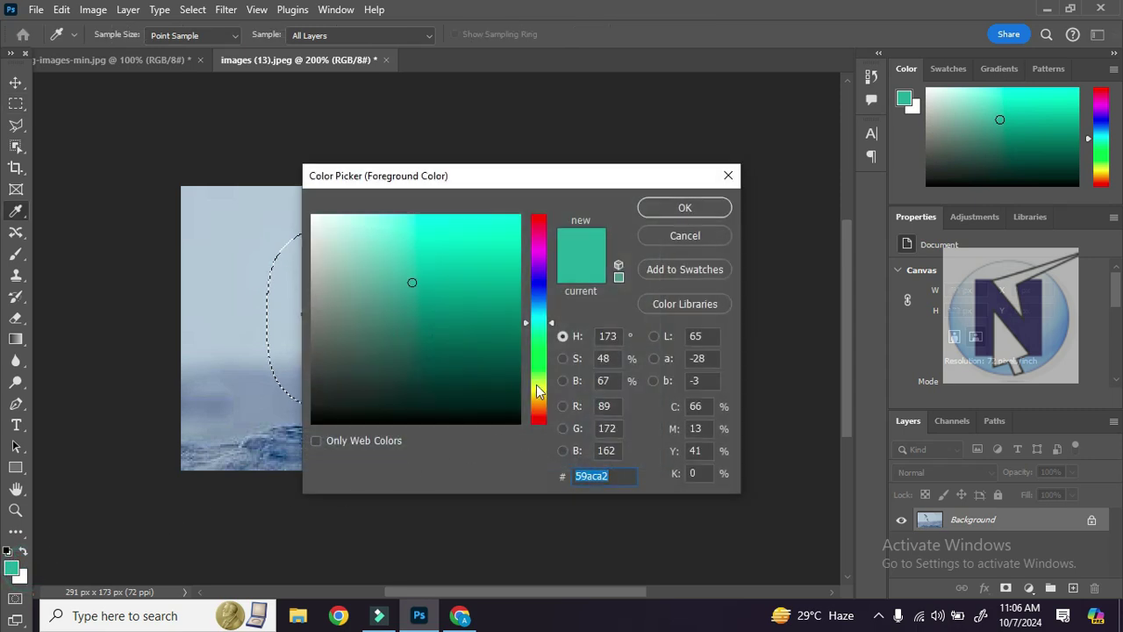
pyautogui.click(540, 394)
pyautogui.click(513, 221)
pyautogui.click(684, 208)
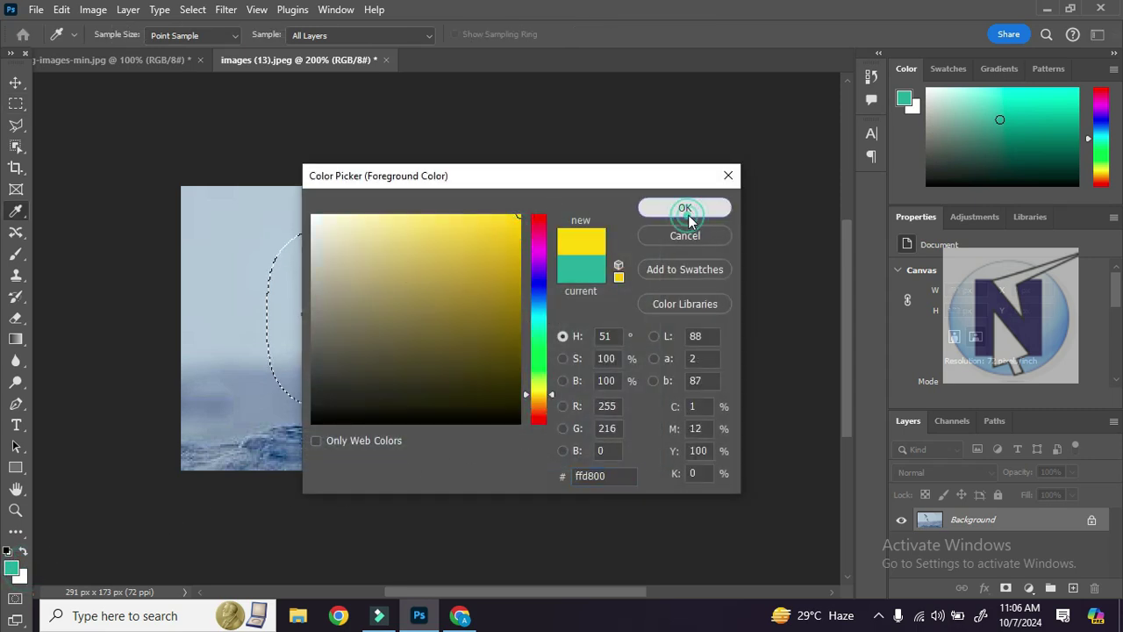
pyautogui.hotkey('alt', 'BackSpace')
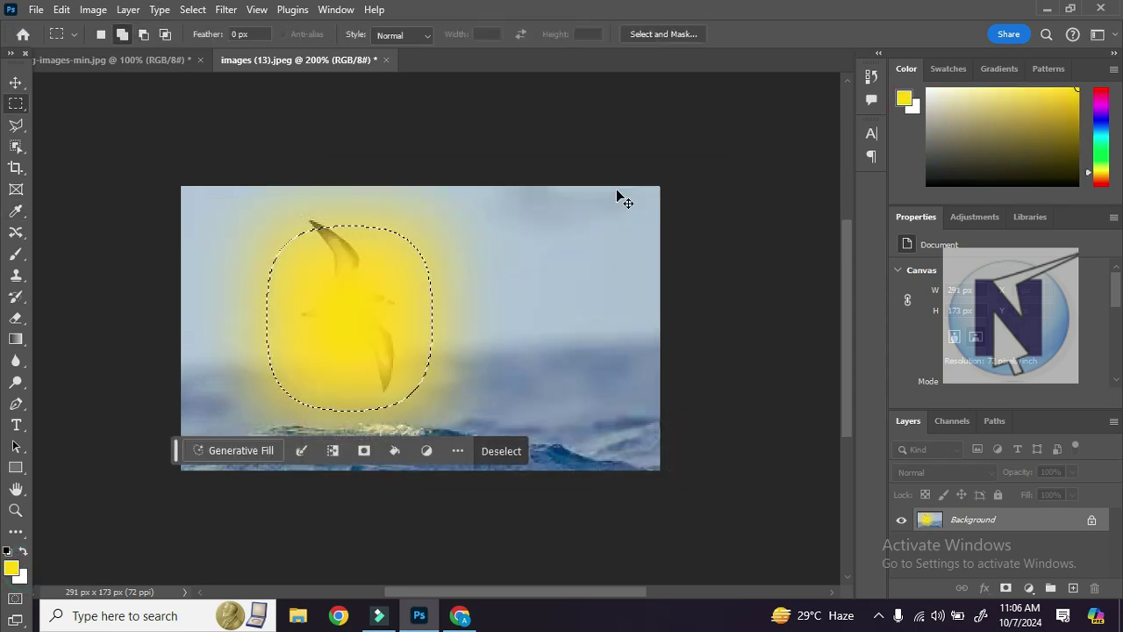
pyautogui.hotkey('ctrl', 'd')
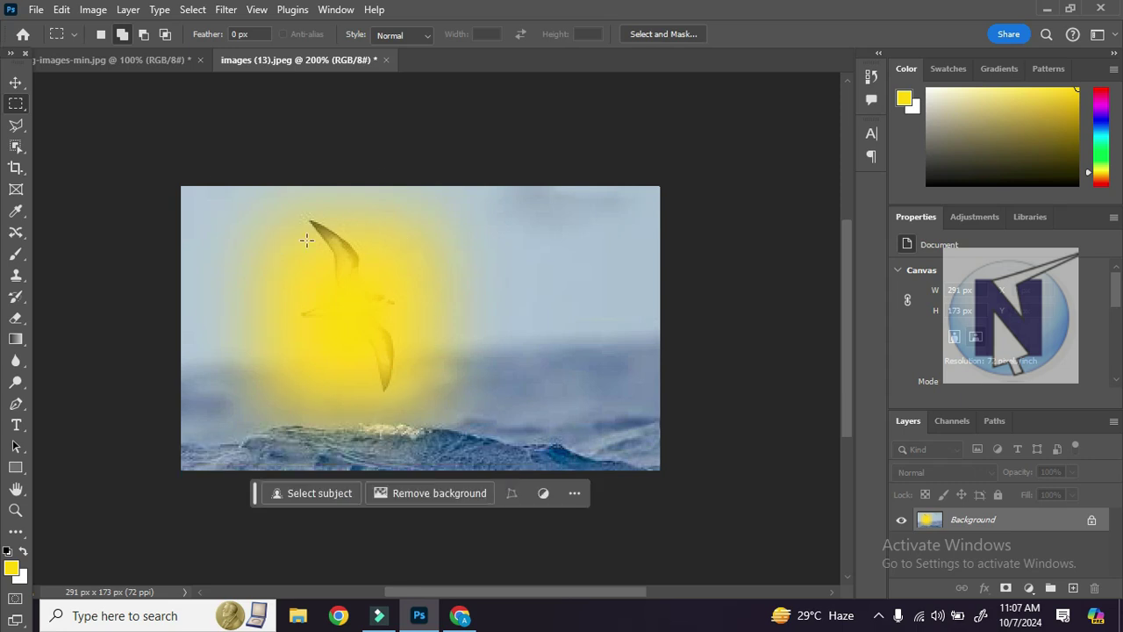
# Undo the deselection and the yellow fill over the bird to bring back the rounded selection
pyautogui.hotkey('ctrl', 'z')
pyautogui.hotkey('ctrl', 'z')
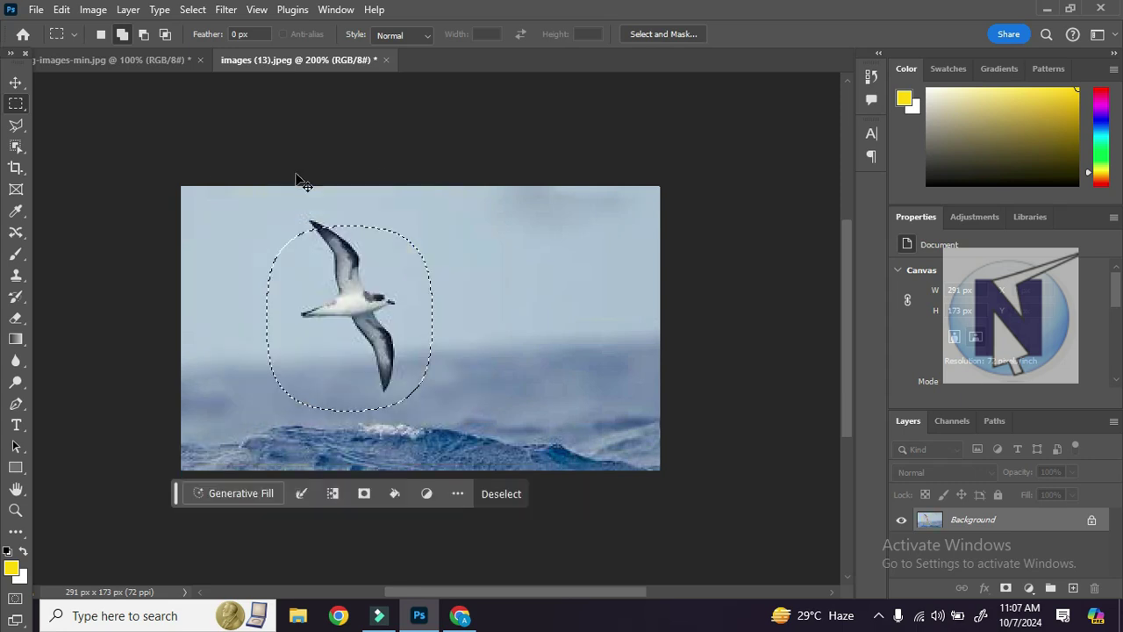
# Try the Grow command on the rounded selection around the bird and discard the selection
pyautogui.click(204, 10)
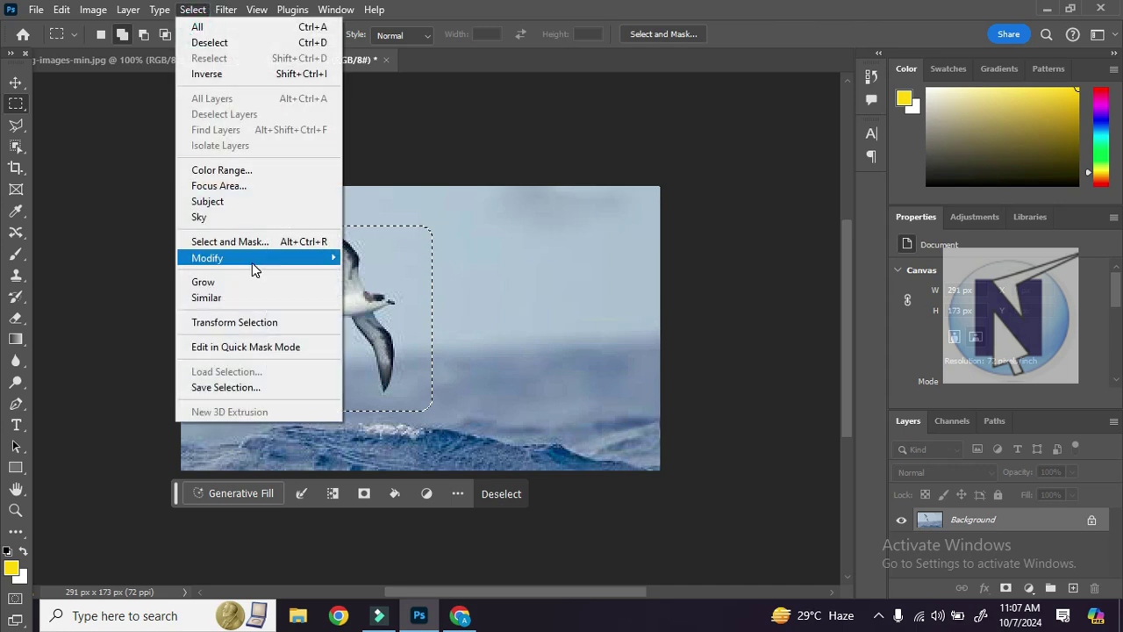
pyautogui.moveTo(252, 262)
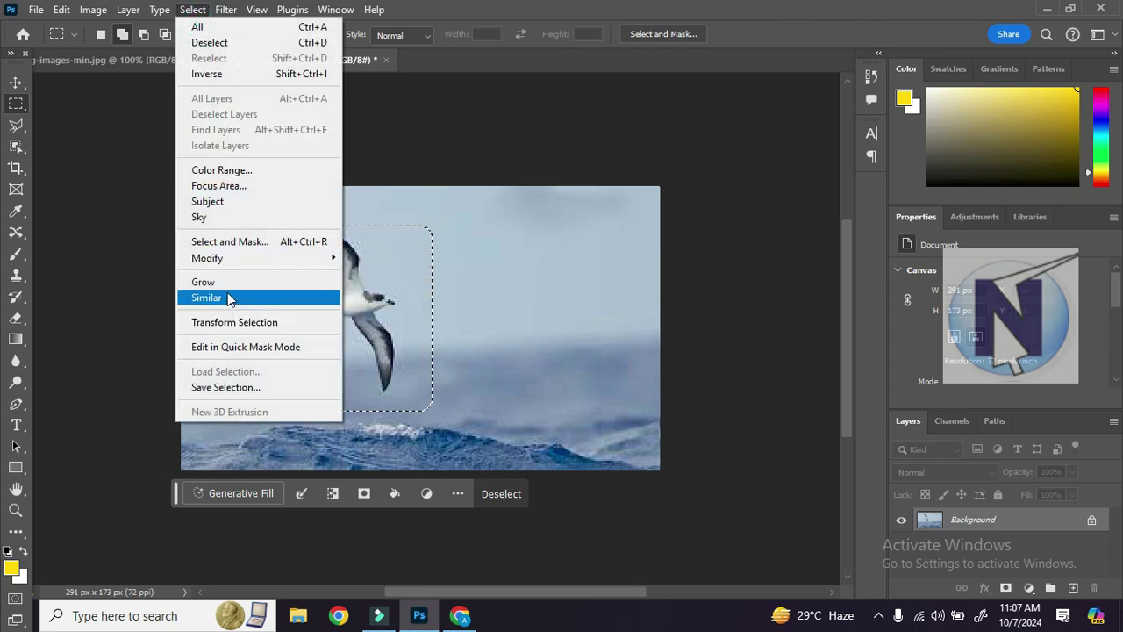
pyautogui.click(234, 283)
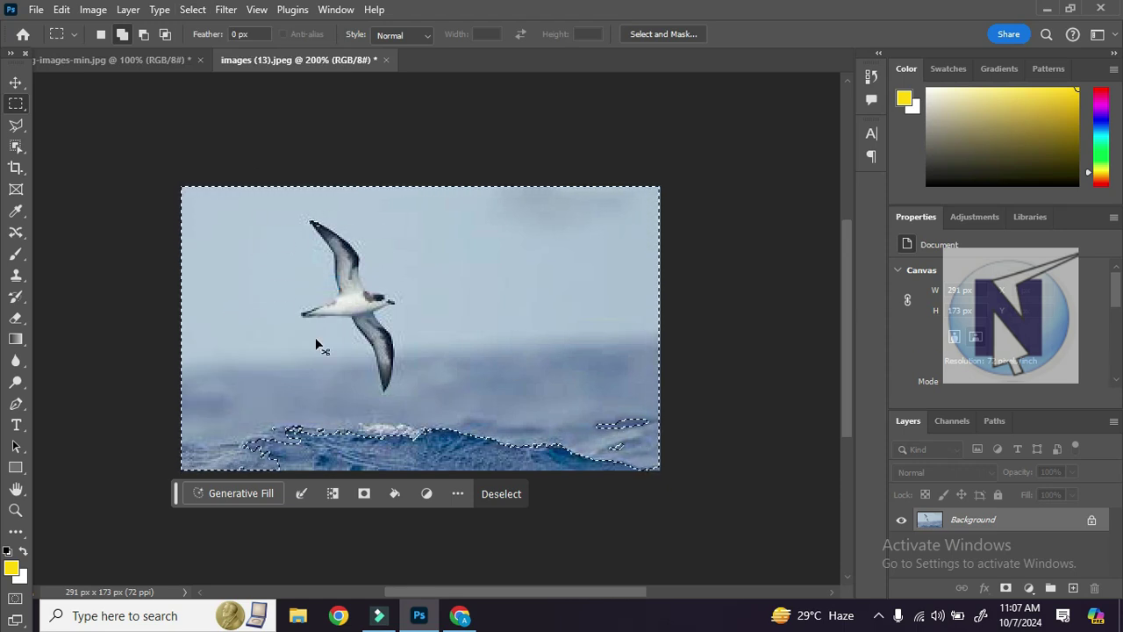
pyautogui.hotkey('ctrl', 'z')
pyautogui.click(260, 203)
pyautogui.click(192, 10)
pyautogui.click(417, 292)
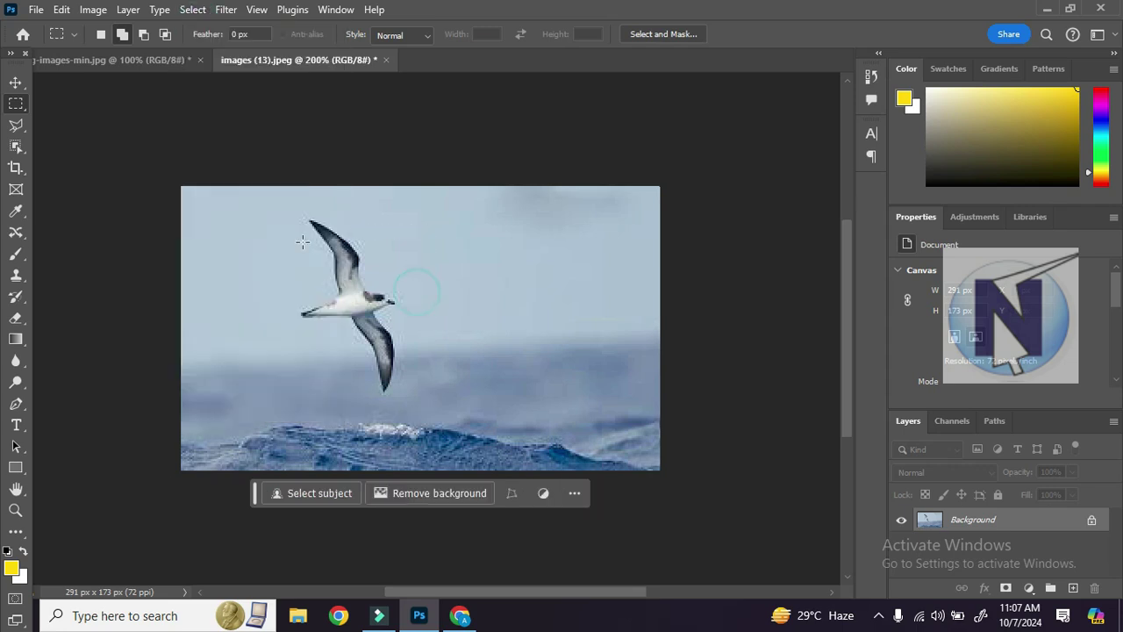
# Draw a rectangular selection around the bird and extend it with the Similar command, clearing the selection when done
pyautogui.moveTo(274, 214); pyautogui.dragTo(413, 385)
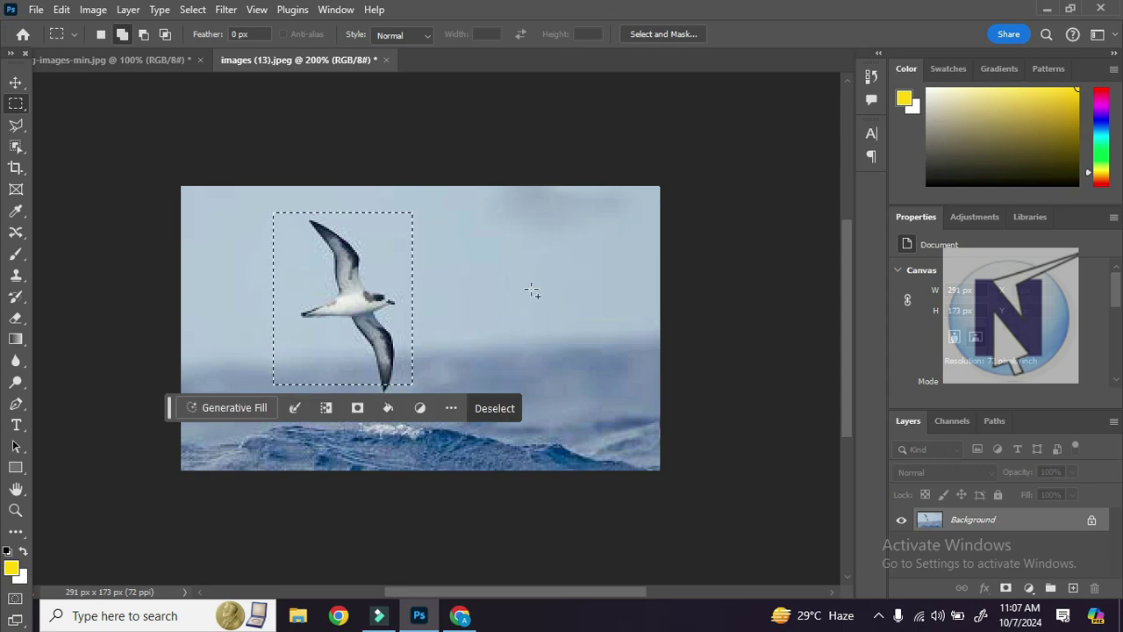
pyautogui.click(197, 18)
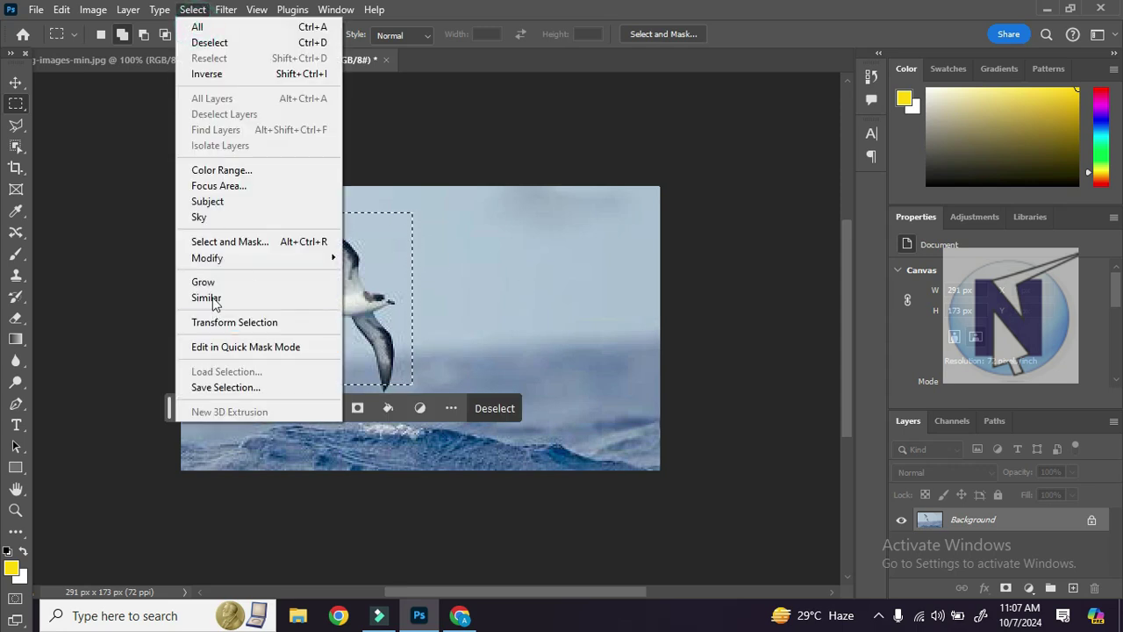
pyautogui.click(215, 299)
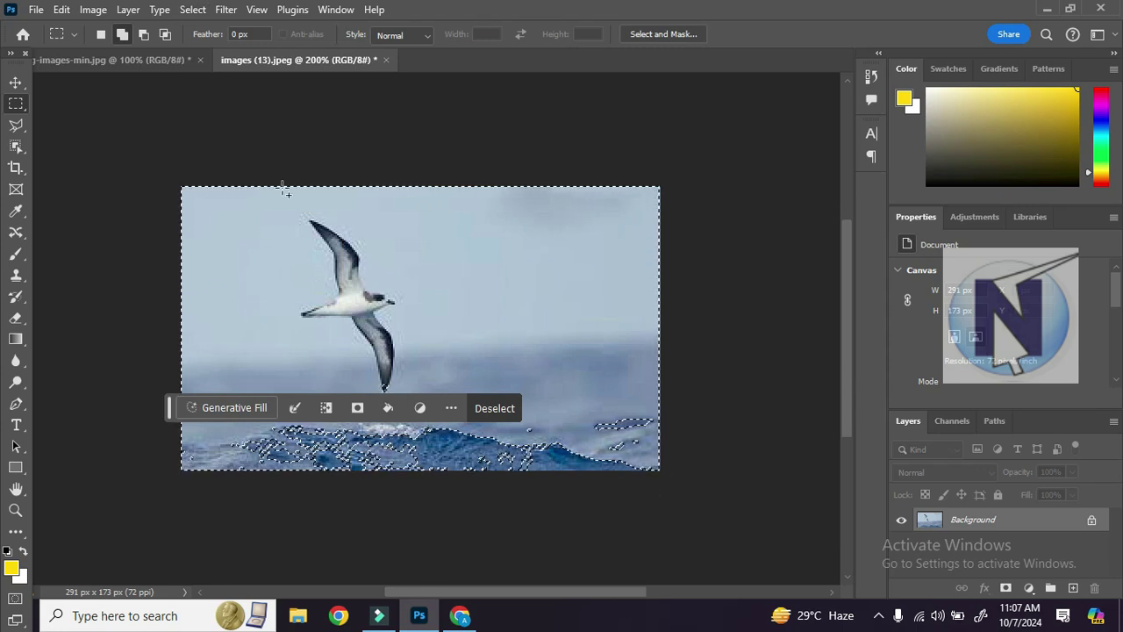
pyautogui.hotkey('ctrl', 'd')
pyautogui.click(192, 10)
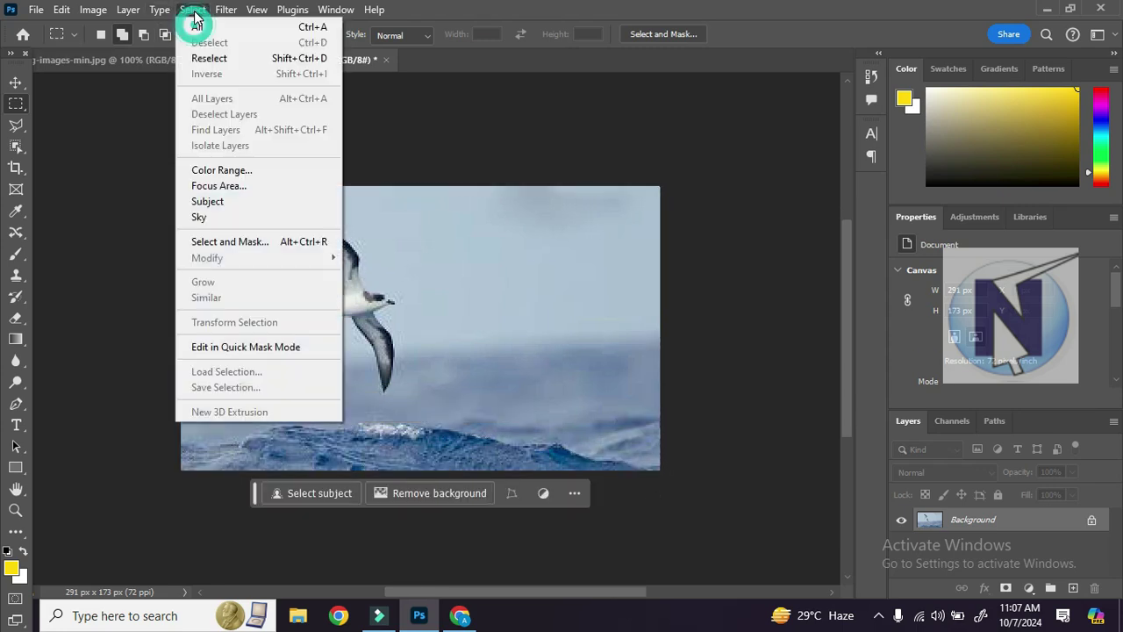
pyautogui.click(389, 309)
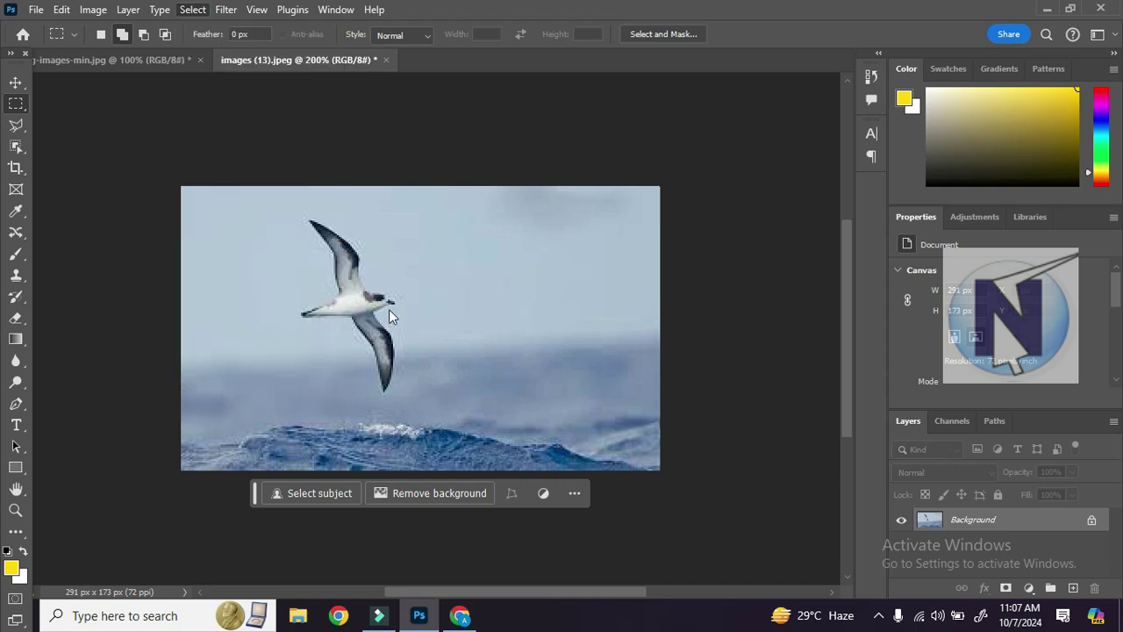
# Draw a small rectangular selection over the bird's head and enlarge it around the whole bird with Transform Selection, scaling to 329.41%
pyautogui.moveTo(351, 286); pyautogui.dragTo(410, 344)
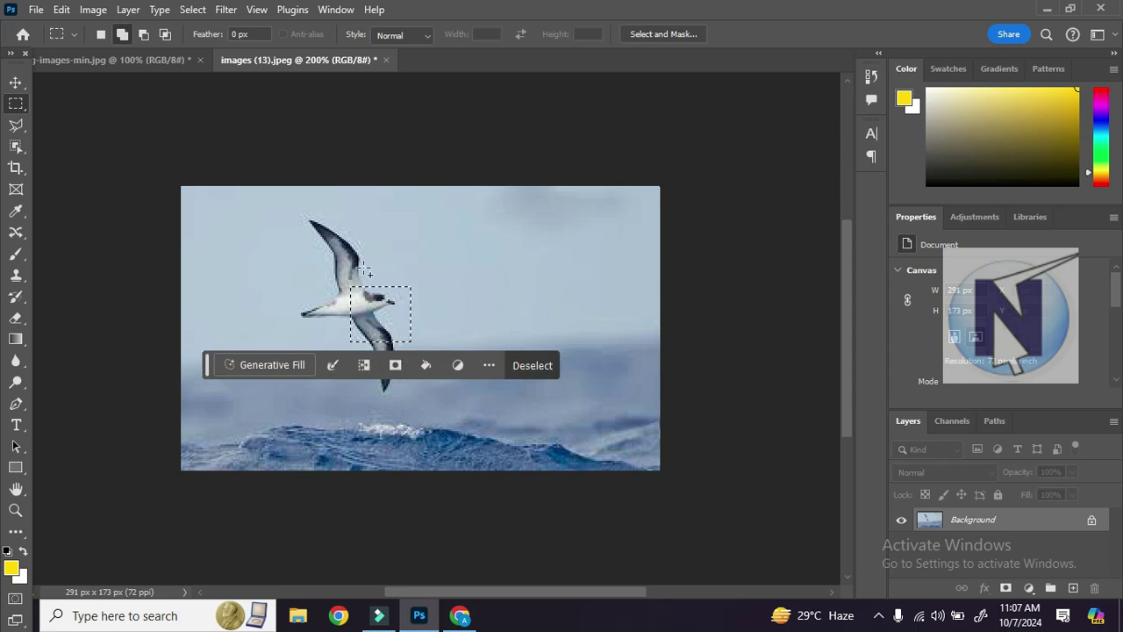
pyautogui.click(192, 10)
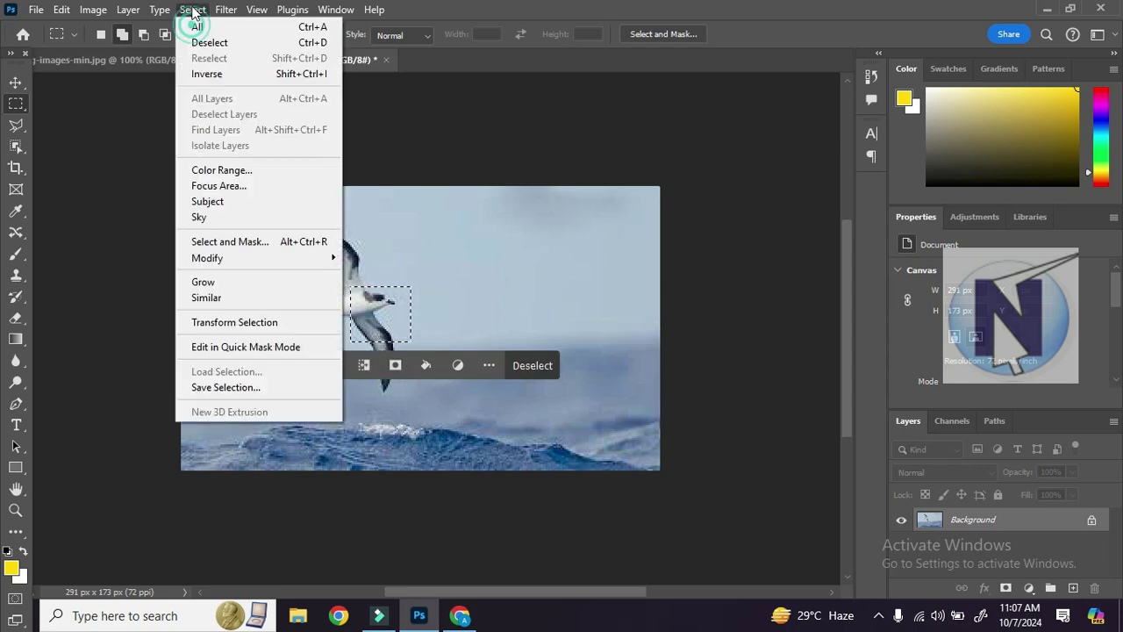
pyautogui.click(269, 330)
pyautogui.moveTo(349, 287); pyautogui.dragTo(273, 201)
pyautogui.moveTo(410, 341); pyautogui.dragTo(445, 422)
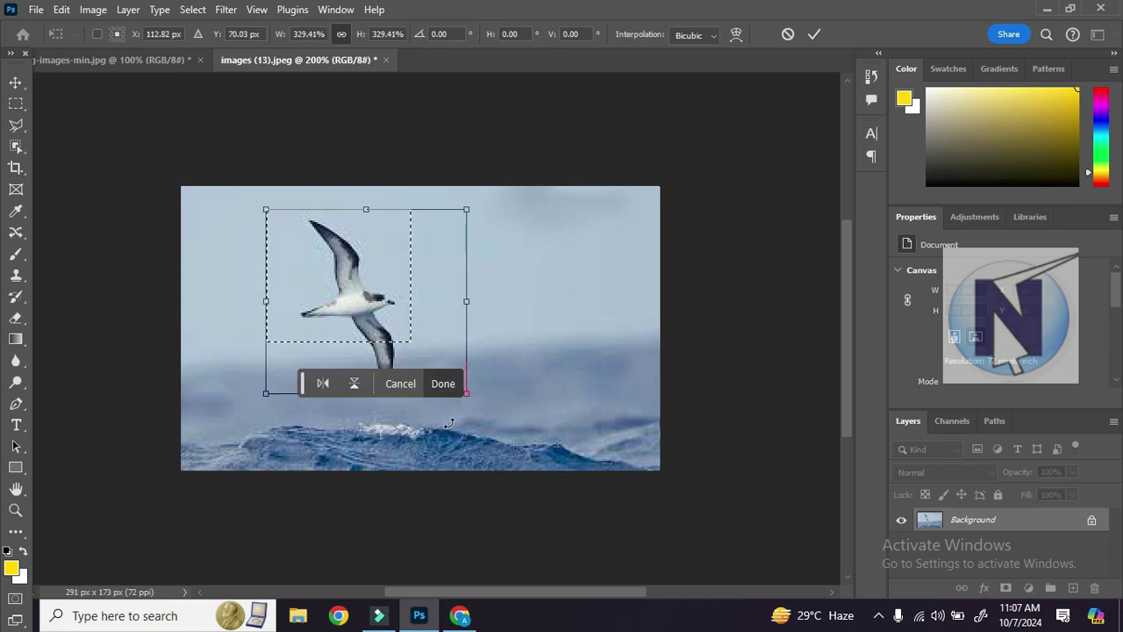
pyautogui.press('Return')
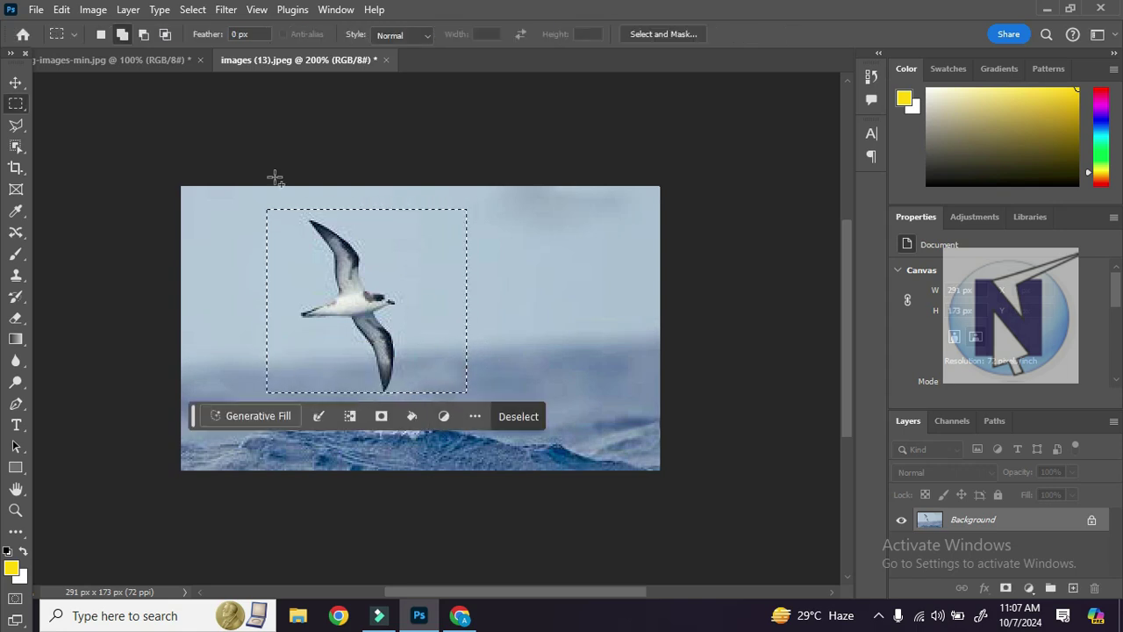
# View the rectangular bird selection in Quick Mask mode, and clear the selection after leaving the mode
pyautogui.click(226, 10)
pyautogui.click(225, 10)
pyautogui.click(192, 10)
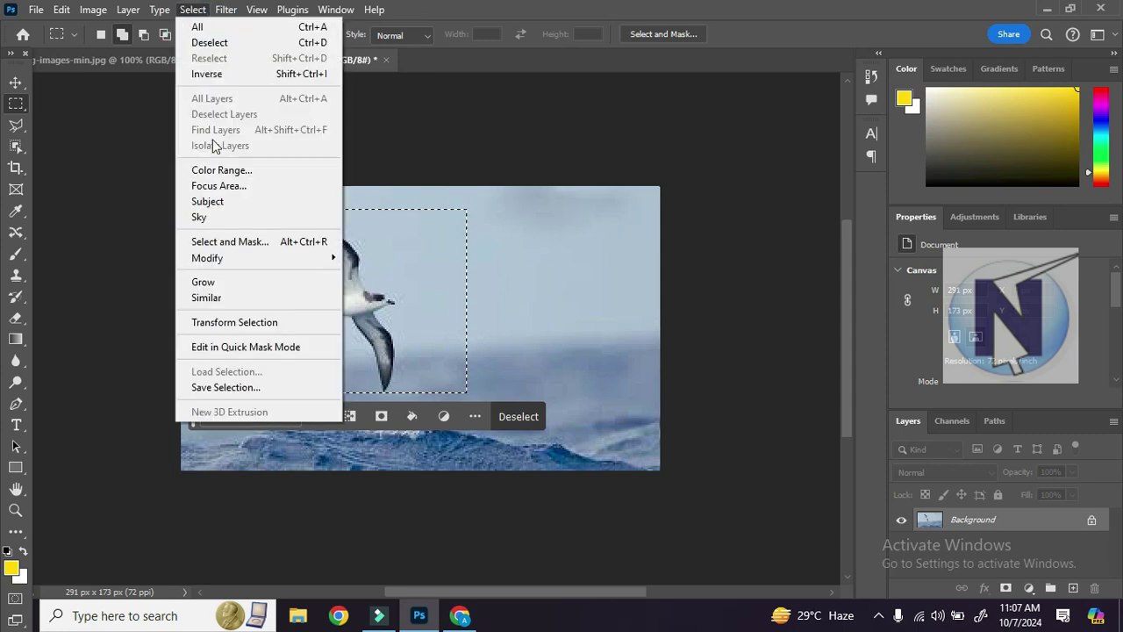
pyautogui.click(263, 348)
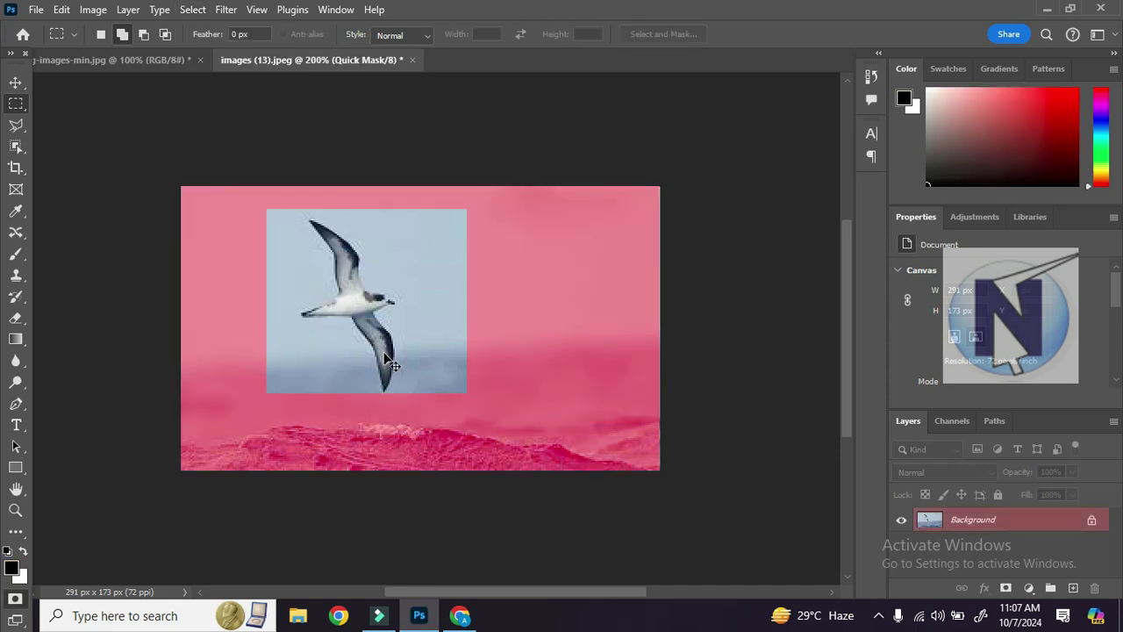
pyautogui.press('q')
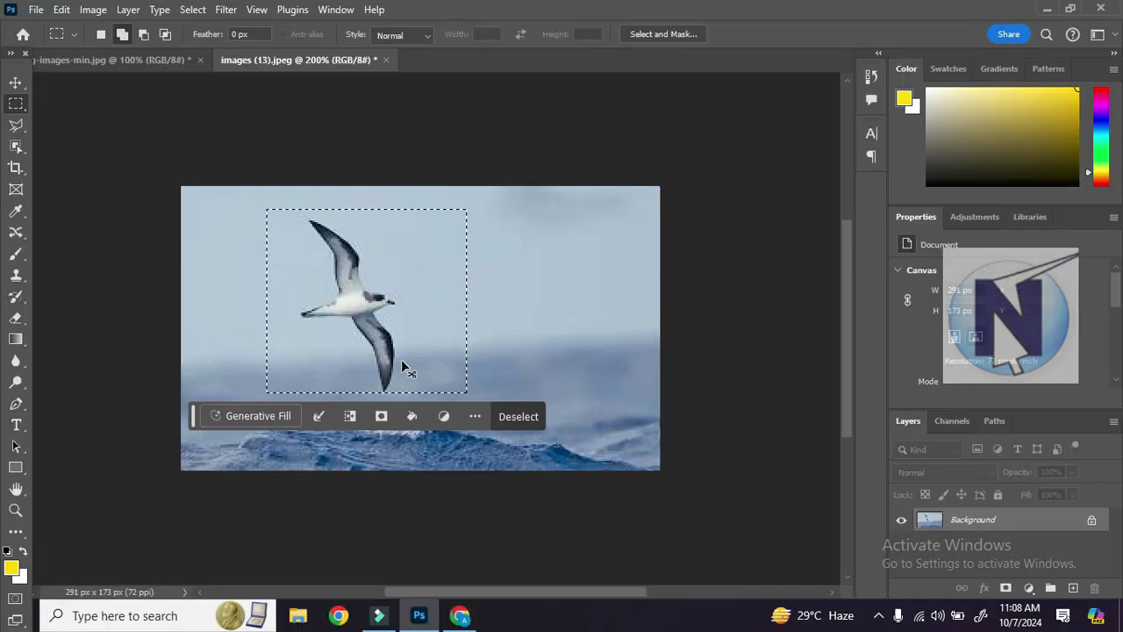
pyautogui.click(396, 372)
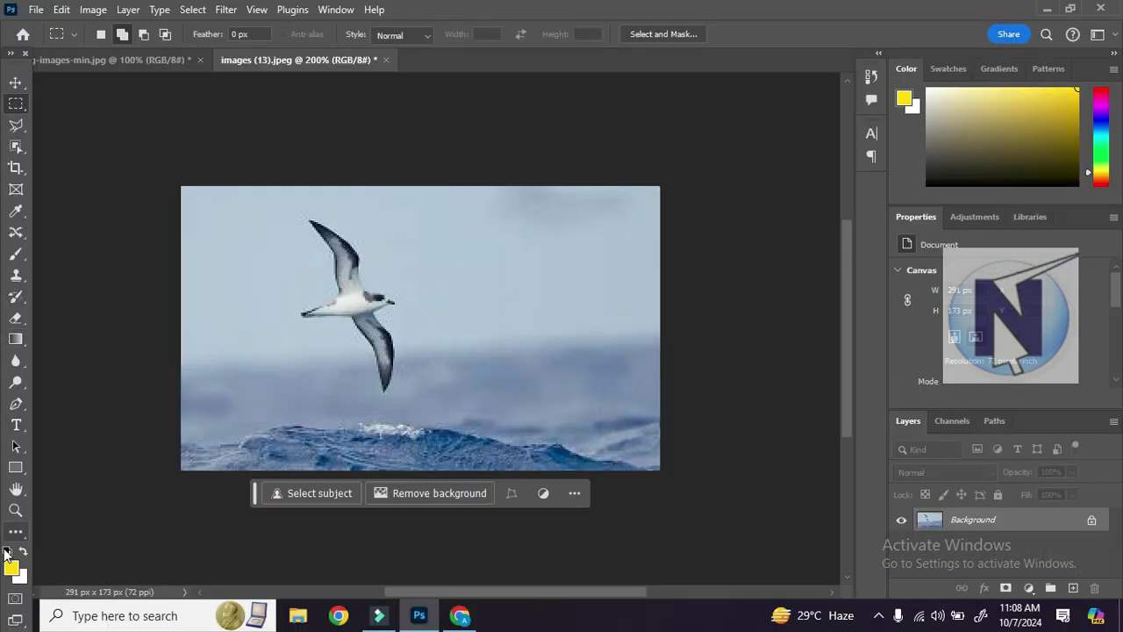
# Enter Quick Mask mode with no active selection and choose the soft round 300 px brush preset with 0% hardness
pyautogui.click(194, 10)
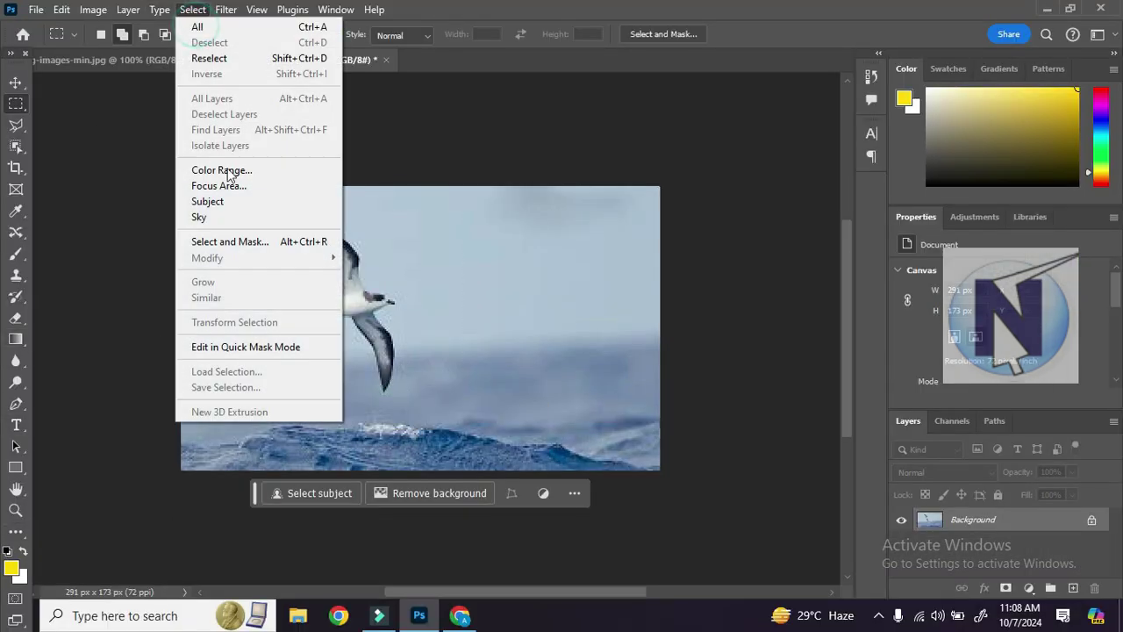
pyautogui.click(256, 345)
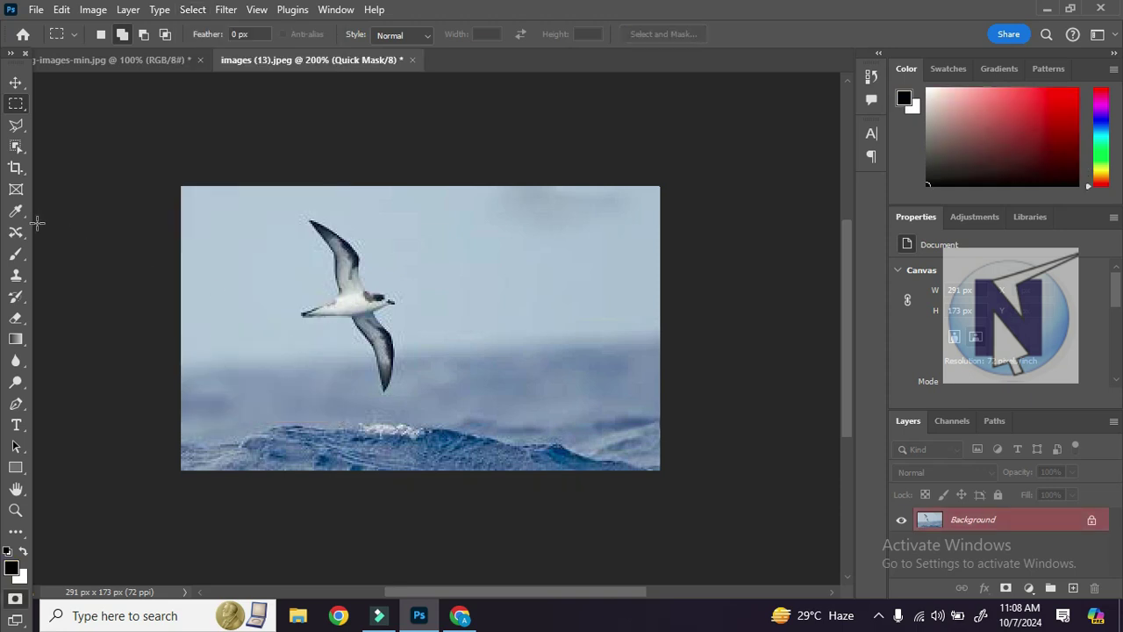
pyautogui.click(14, 256)
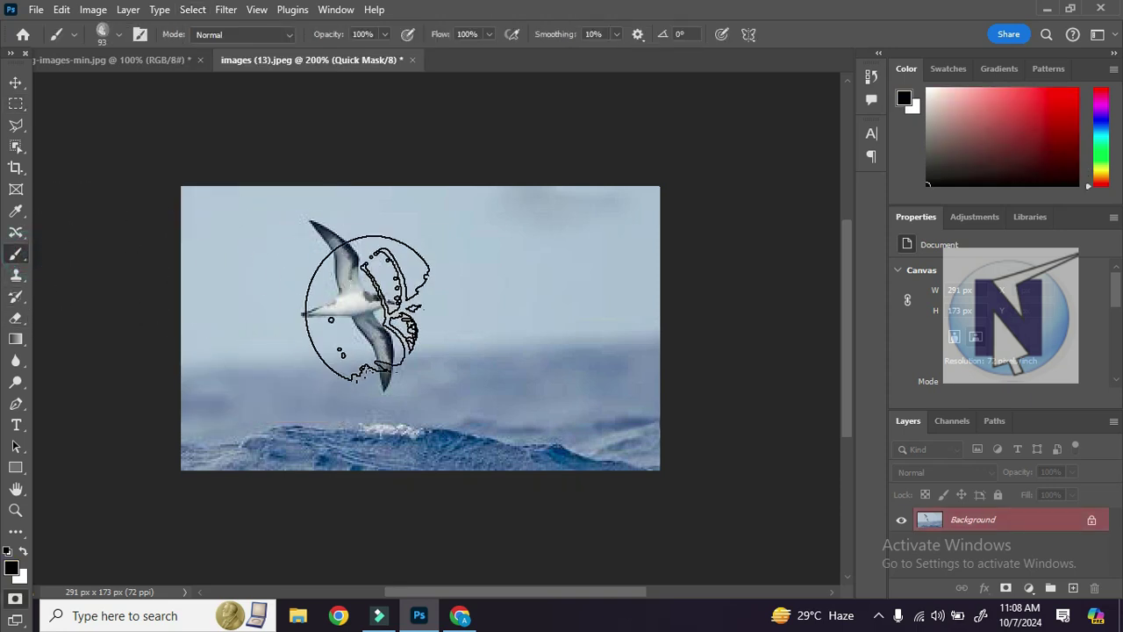
pyautogui.rightClick(24, 256)
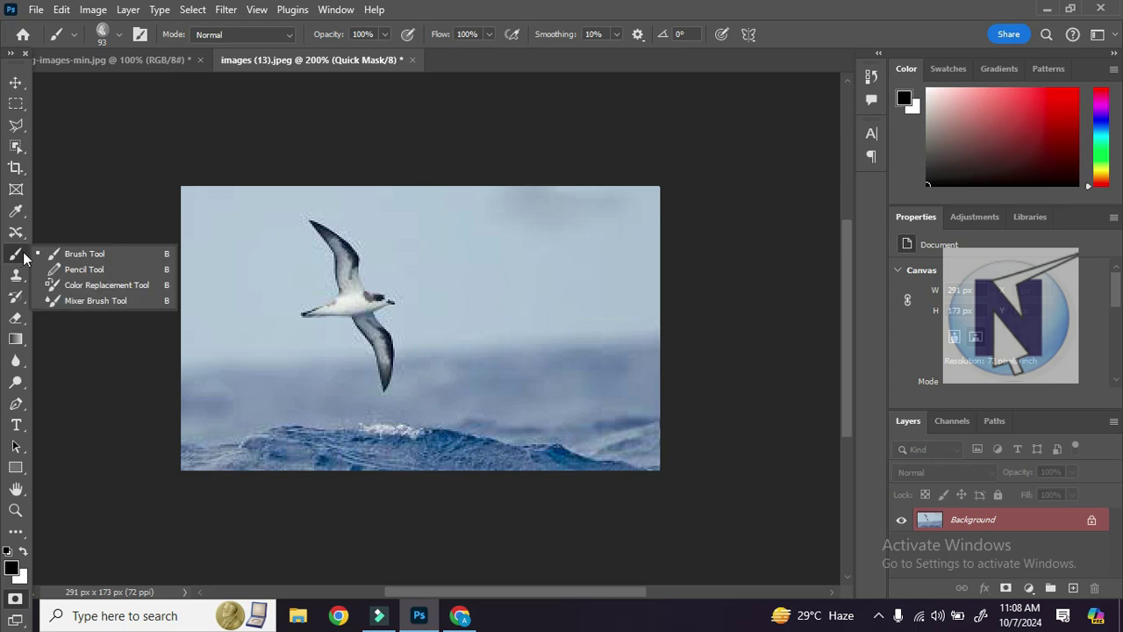
pyautogui.click(79, 254)
pyautogui.click(117, 34)
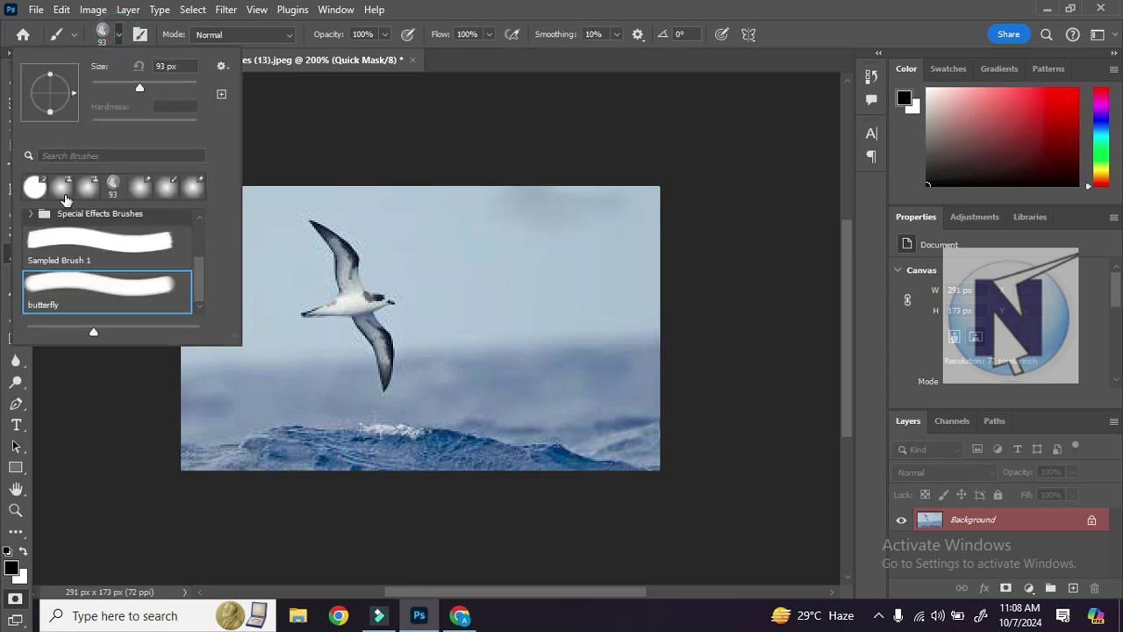
pyautogui.click(62, 188)
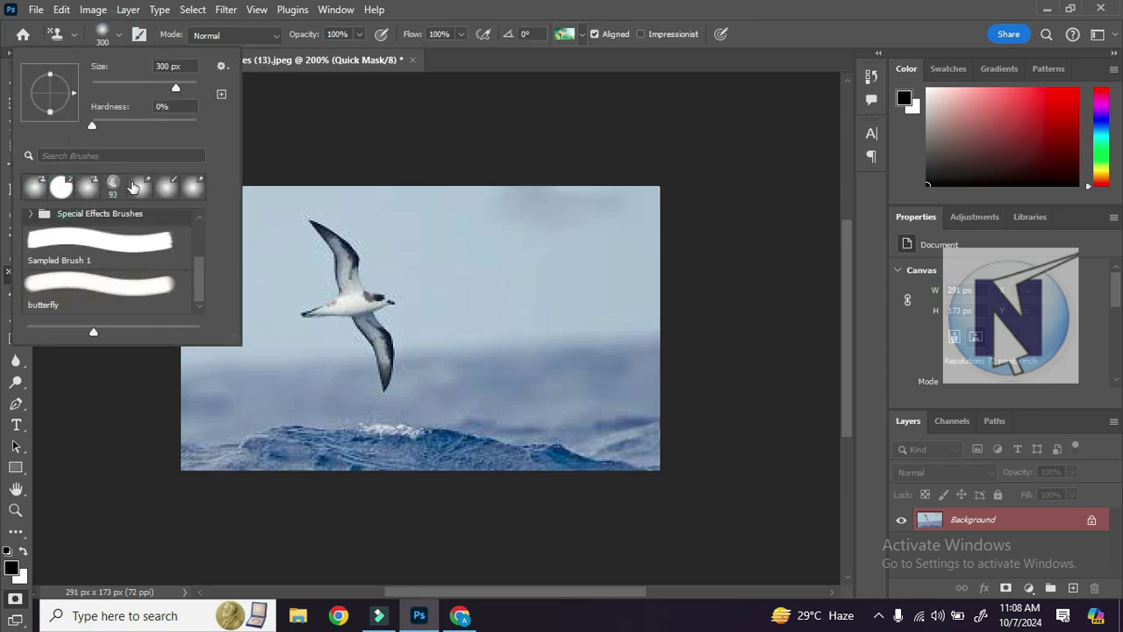
# Reduce the brush size to 125 px and paint the quick mask over and around the bird
pyautogui.press('[')
pyautogui.press('[')
pyautogui.press('[')
pyautogui.press('[')
pyautogui.press('[')
pyautogui.moveTo(338, 283)
pyautogui.mouseDown()
pyautogui.moveTo(375, 315)
pyautogui.moveTo(361, 345)
pyautogui.moveTo(369, 264)
pyautogui.moveTo(366, 334)
pyautogui.moveTo(357, 284)
pyautogui.moveTo(412, 307)
pyautogui.moveTo(365, 298)
pyautogui.moveTo(370, 309)
pyautogui.moveTo(302, 312)
pyautogui.moveTo(352, 298)
pyautogui.moveTo(390, 332)
pyautogui.moveTo(336, 287)
pyautogui.moveTo(391, 354)
pyautogui.moveTo(349, 311)
pyautogui.mouseUp()
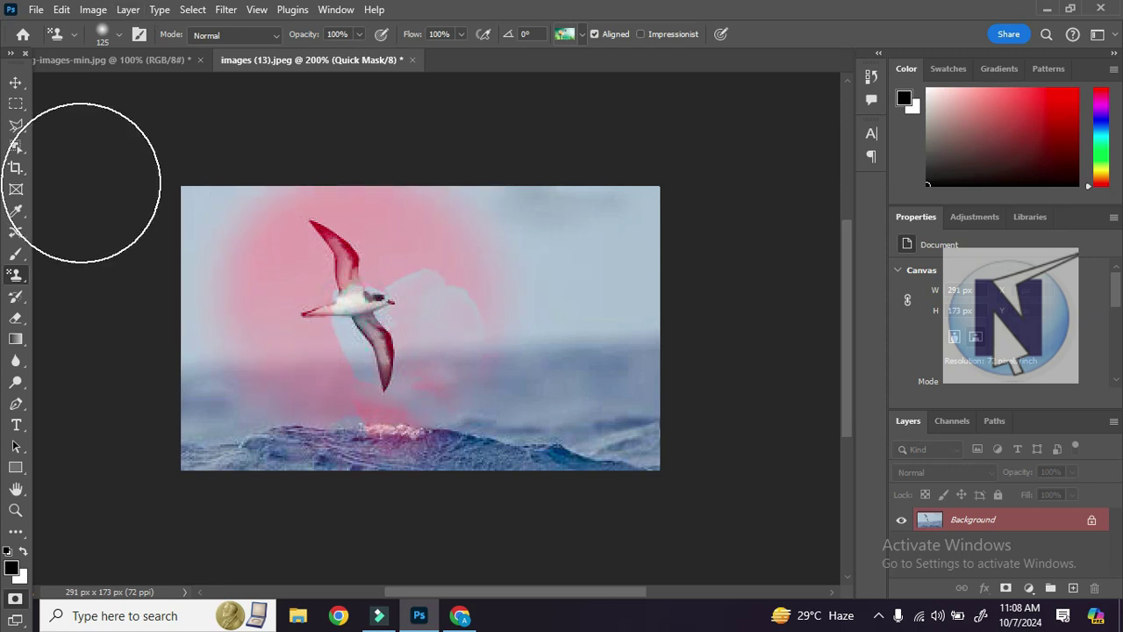
# Leave Quick Mask mode and invert the selection made from the painted mask, deselecting it when done
pyautogui.click(201, 9)
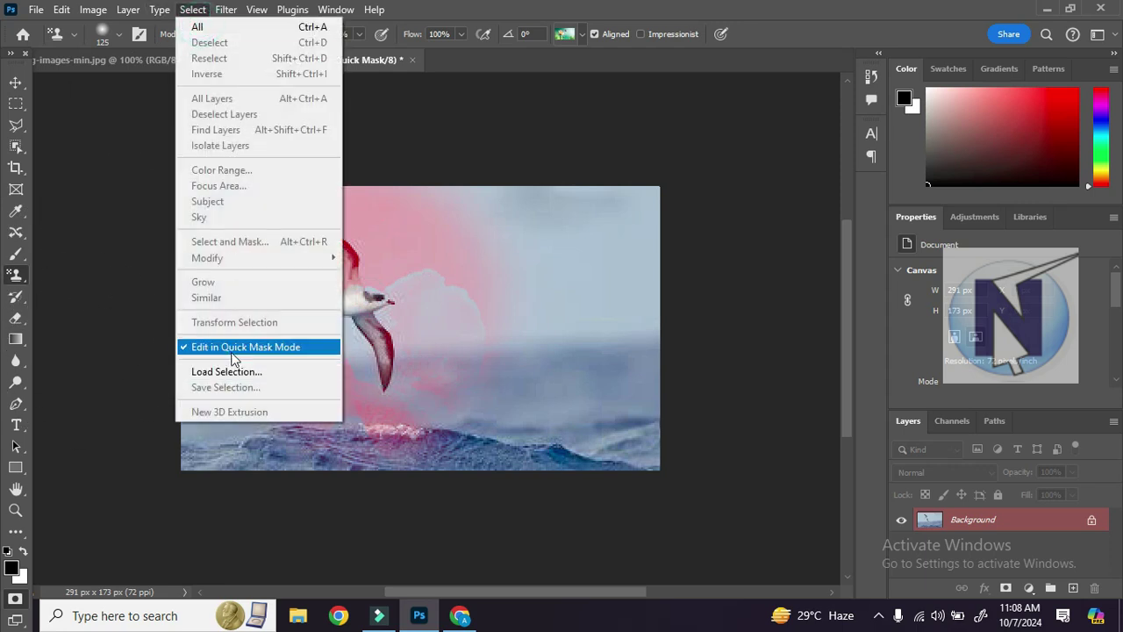
pyautogui.click(230, 350)
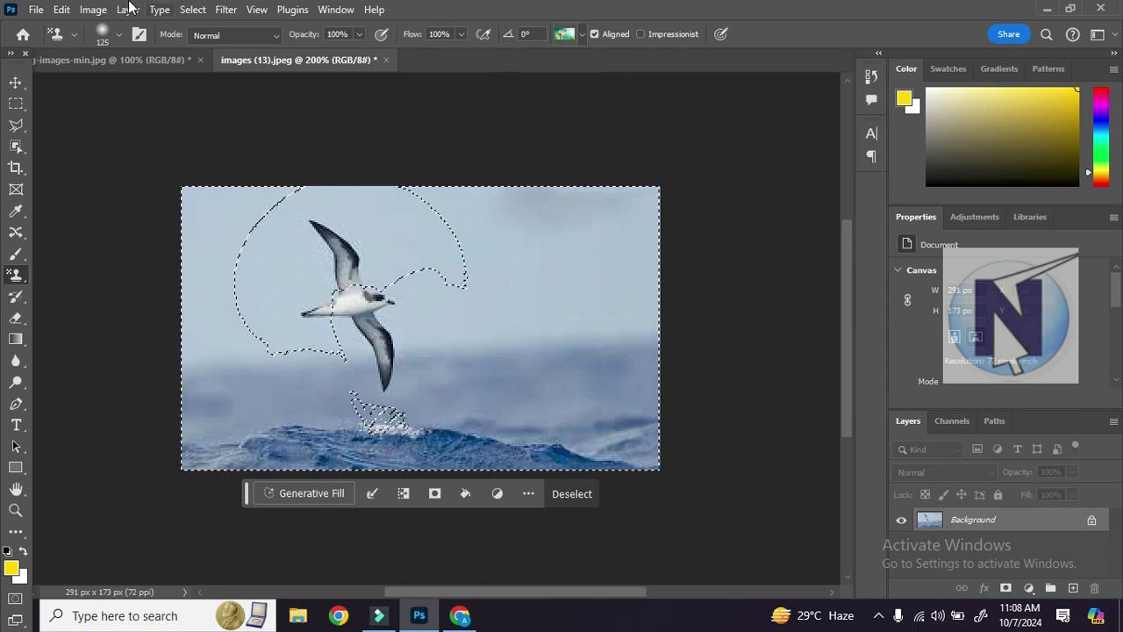
pyautogui.click(199, 12)
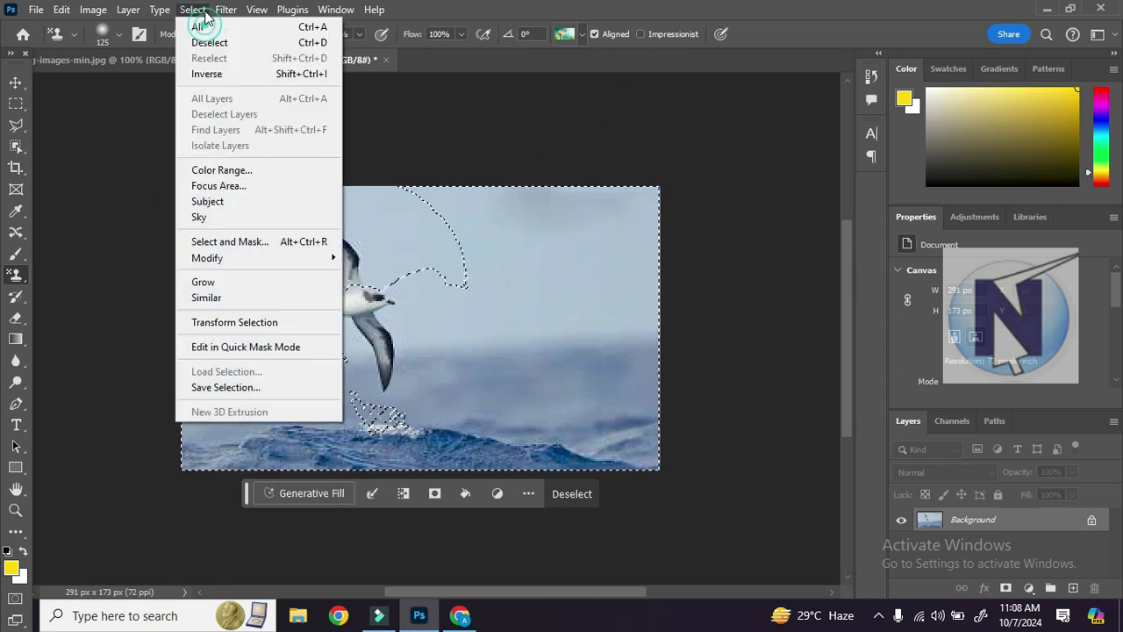
pyautogui.click(239, 74)
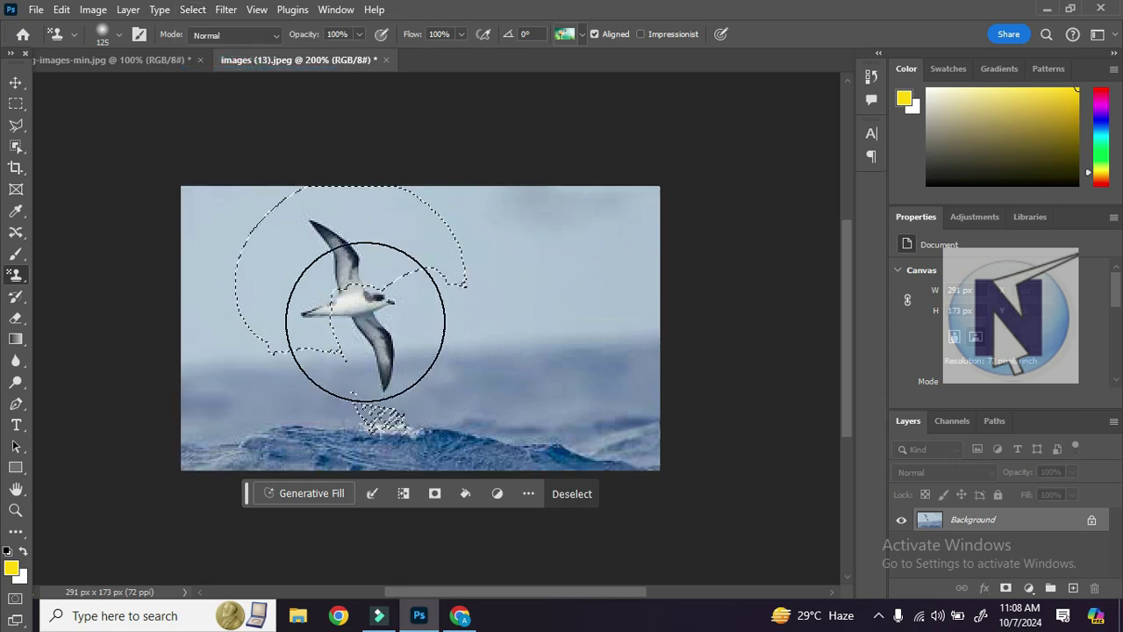
pyautogui.hotkey('ctrl', 'd')
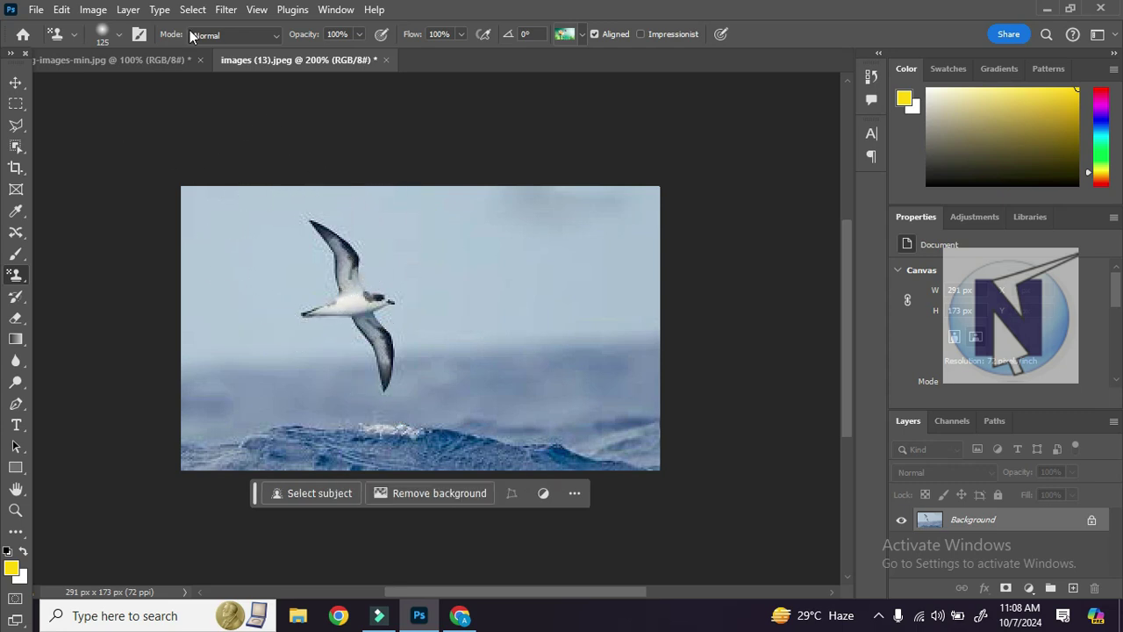
pyautogui.click(235, 12)
pyautogui.click(195, 10)
pyautogui.click(195, 11)
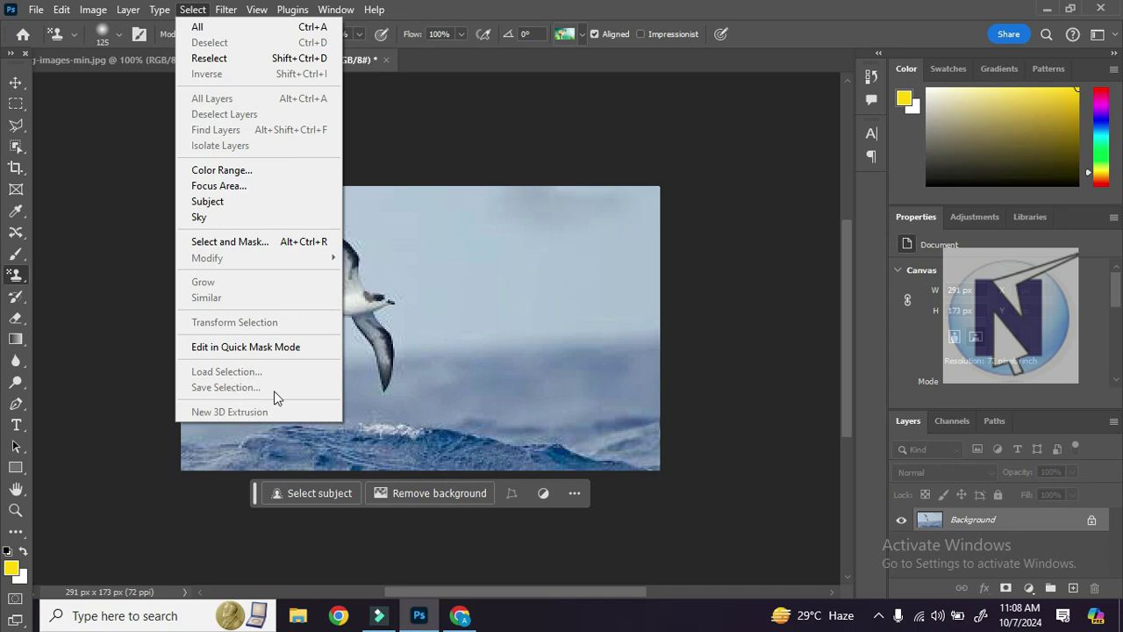
pyautogui.click(379, 301)
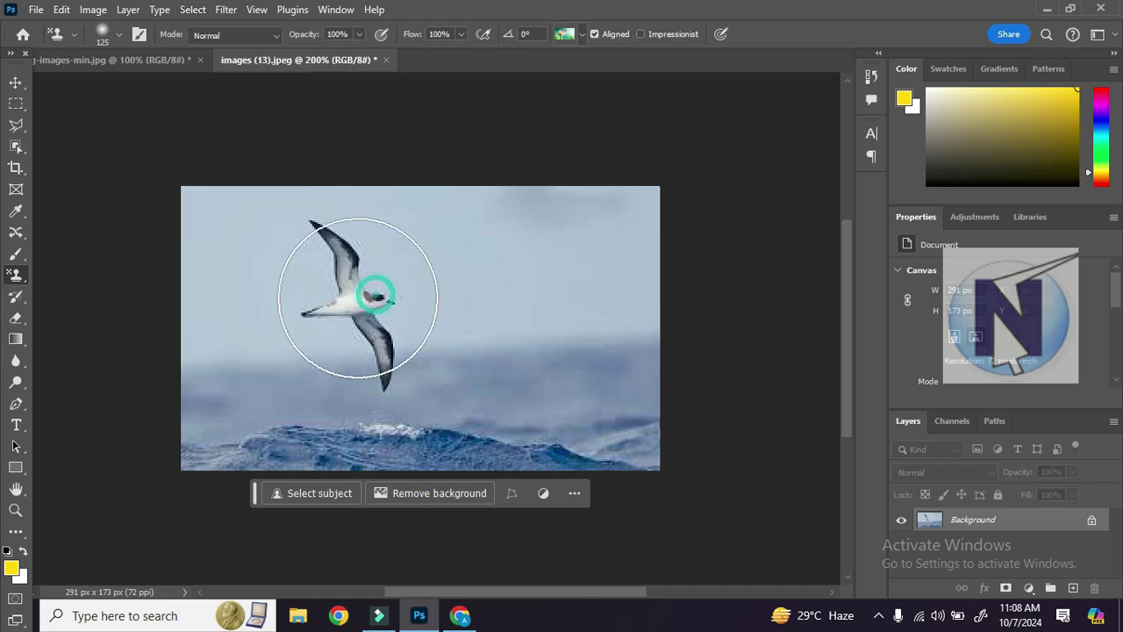
# Outline the bird, including both wings and the tail, with a closed Polygonal Lasso selection
pyautogui.click(16, 126)
pyautogui.click(321, 328)
pyautogui.click(296, 328)
pyautogui.click(302, 211)
pyautogui.click(359, 234)
pyautogui.click(371, 282)
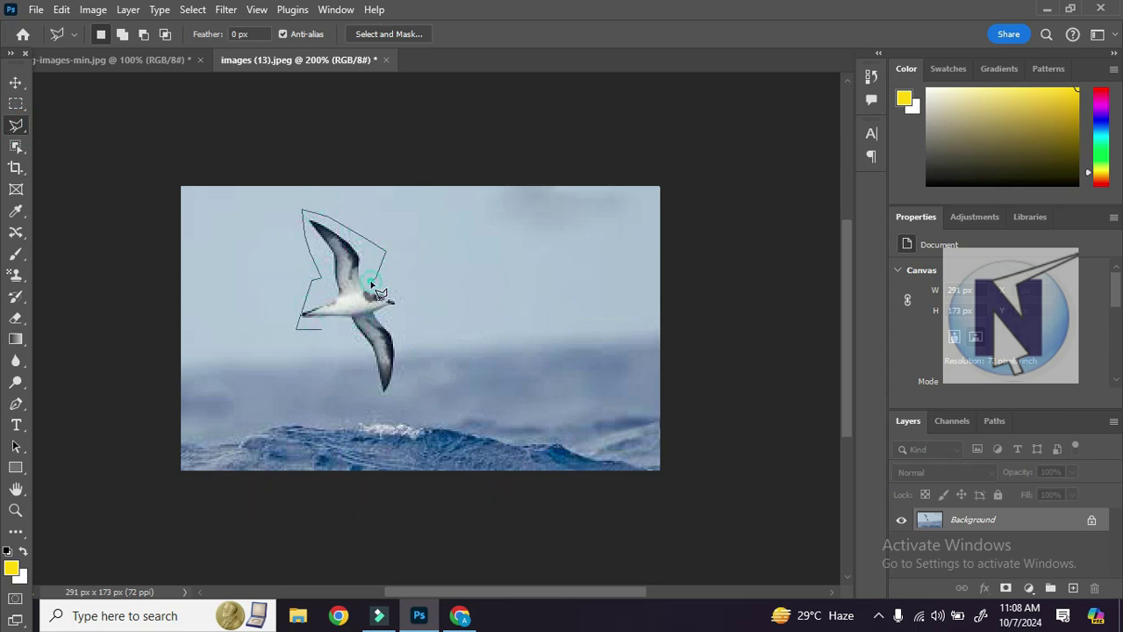
pyautogui.click(420, 372)
pyautogui.doubleClick(330, 342)
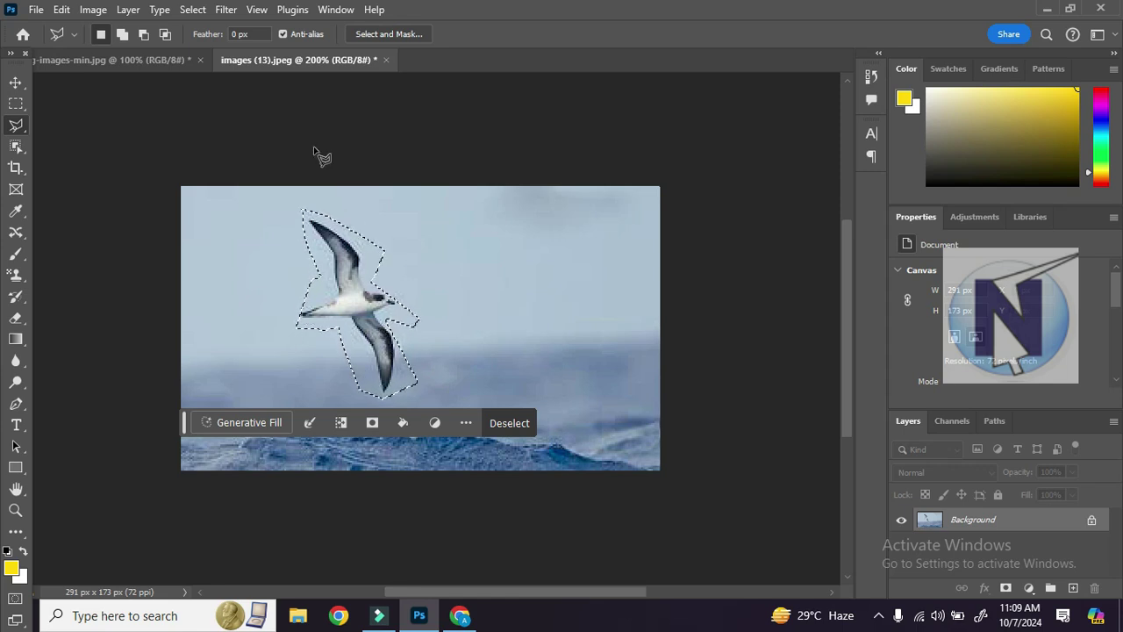
# Save the lasso selection around the bird as a new channel named "bird" and deselect it
pyautogui.click(194, 10)
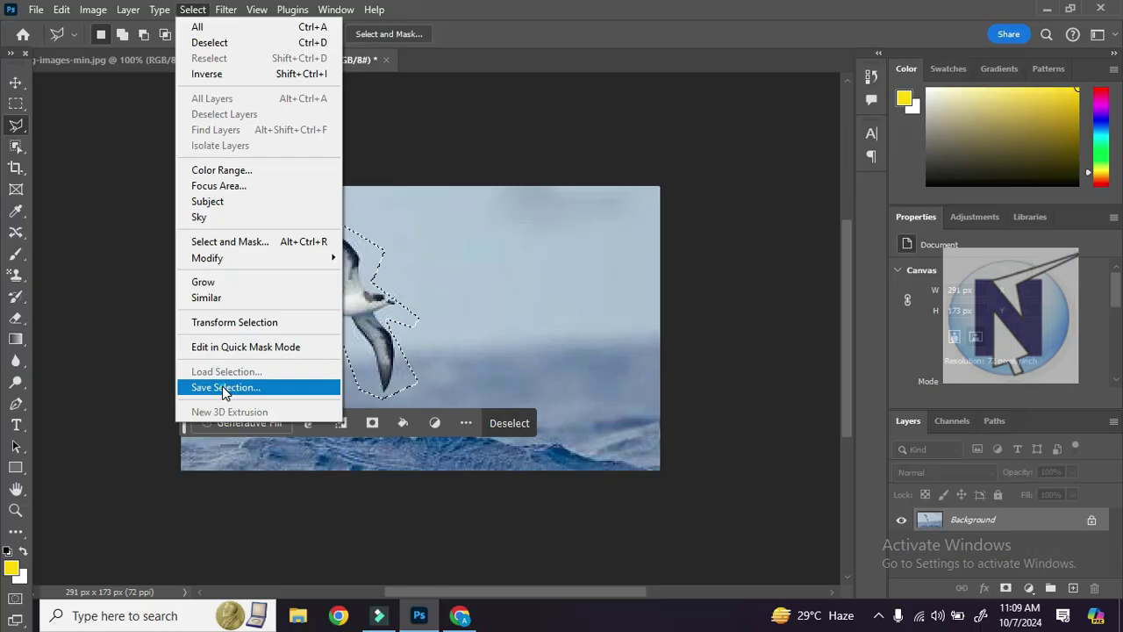
pyautogui.click(200, 388)
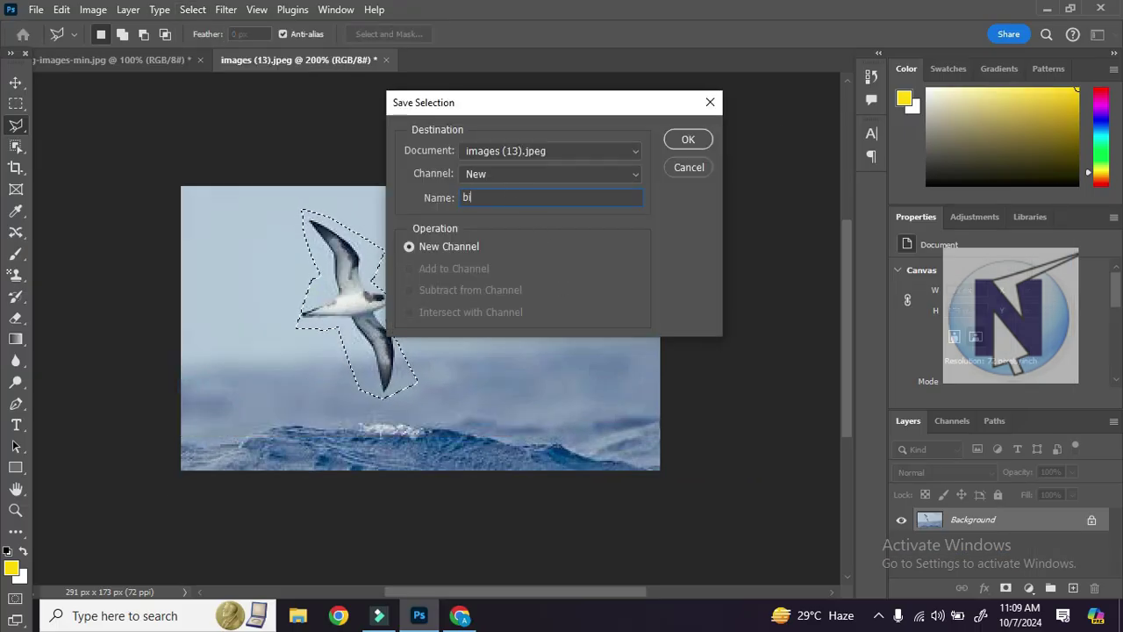
pyautogui.click(683, 140)
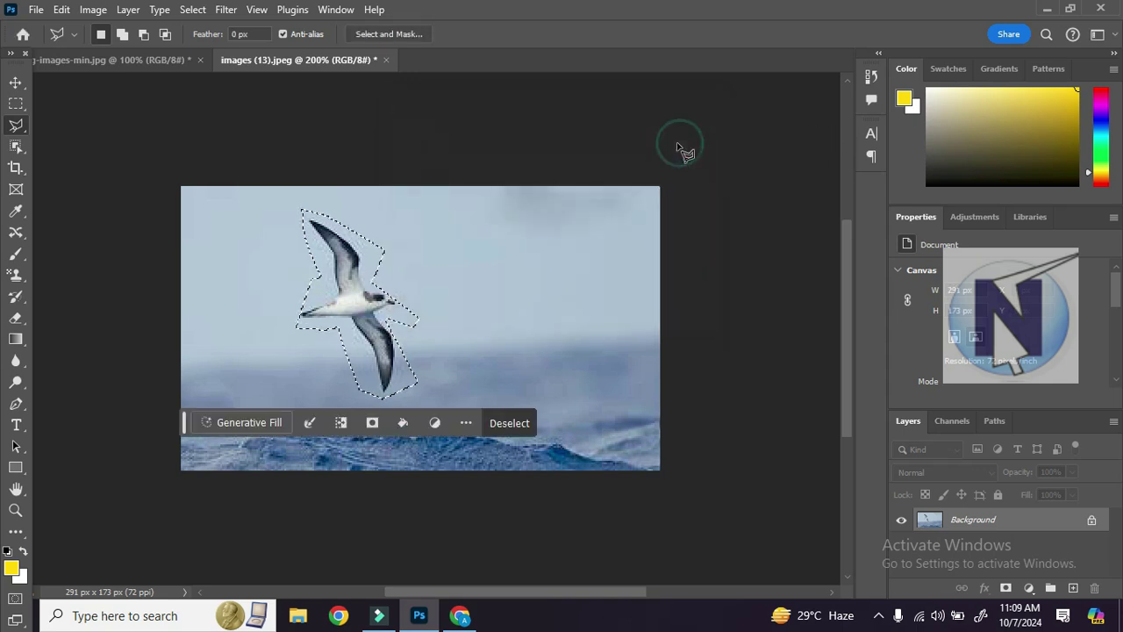
pyautogui.hotkey('ctrl', 'd')
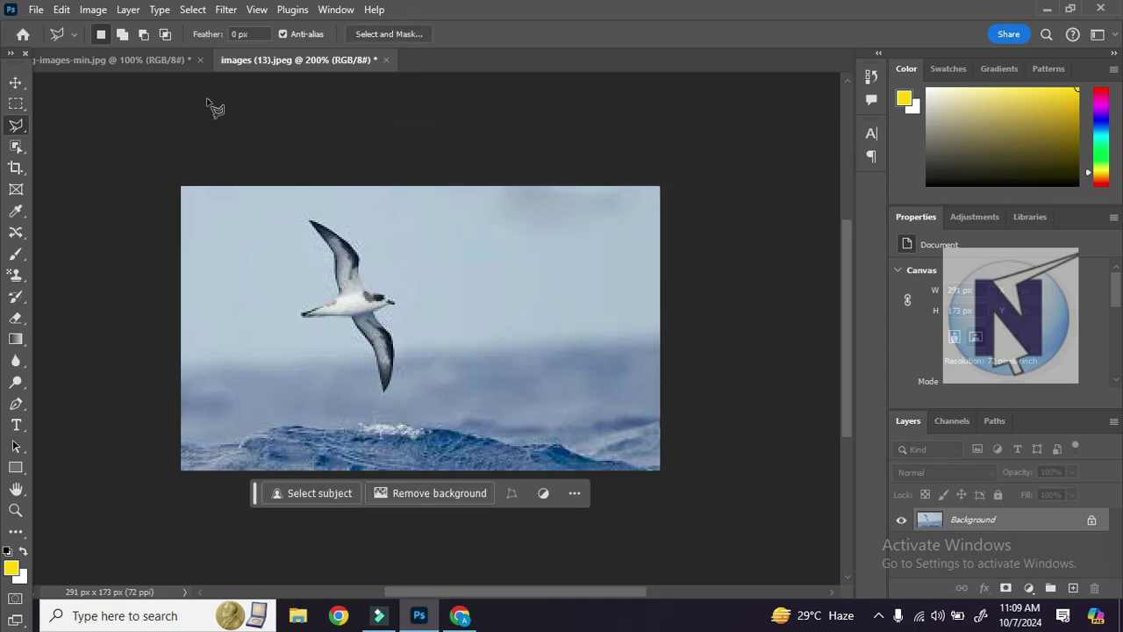
# Load the saved "bird" channel as a new selection, then deselect it
pyautogui.click(193, 9)
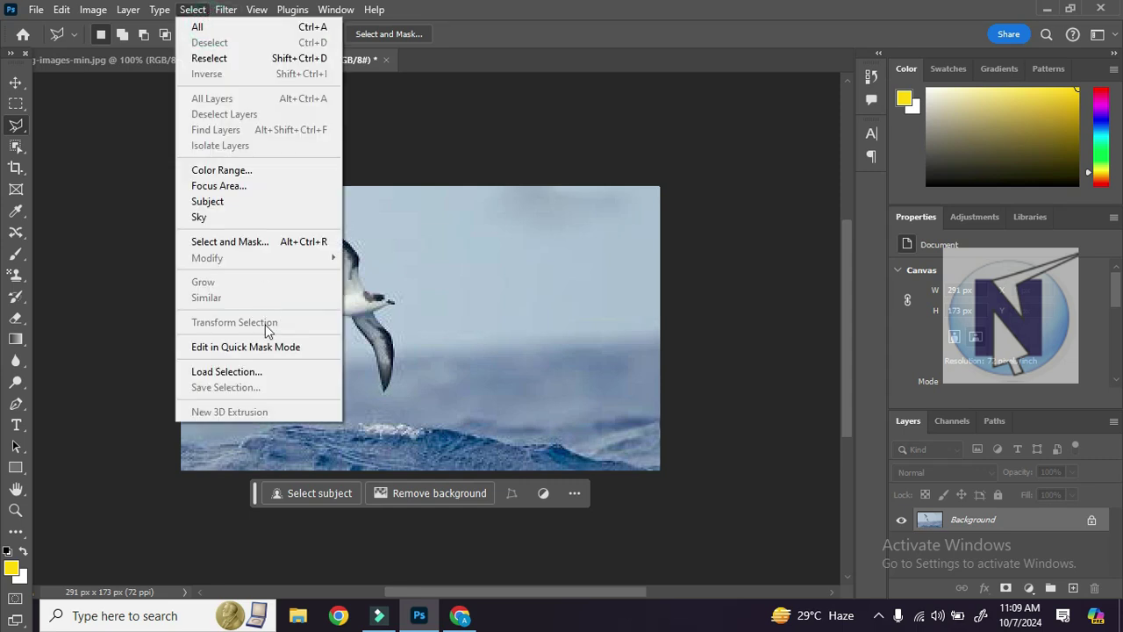
pyautogui.click(267, 369)
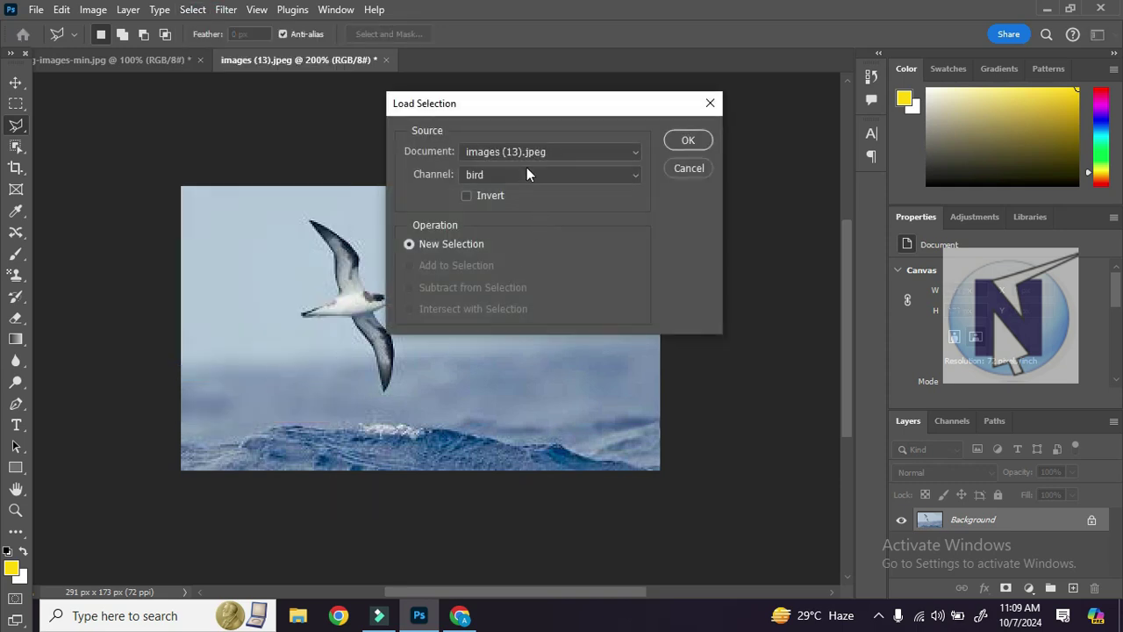
pyautogui.click(702, 143)
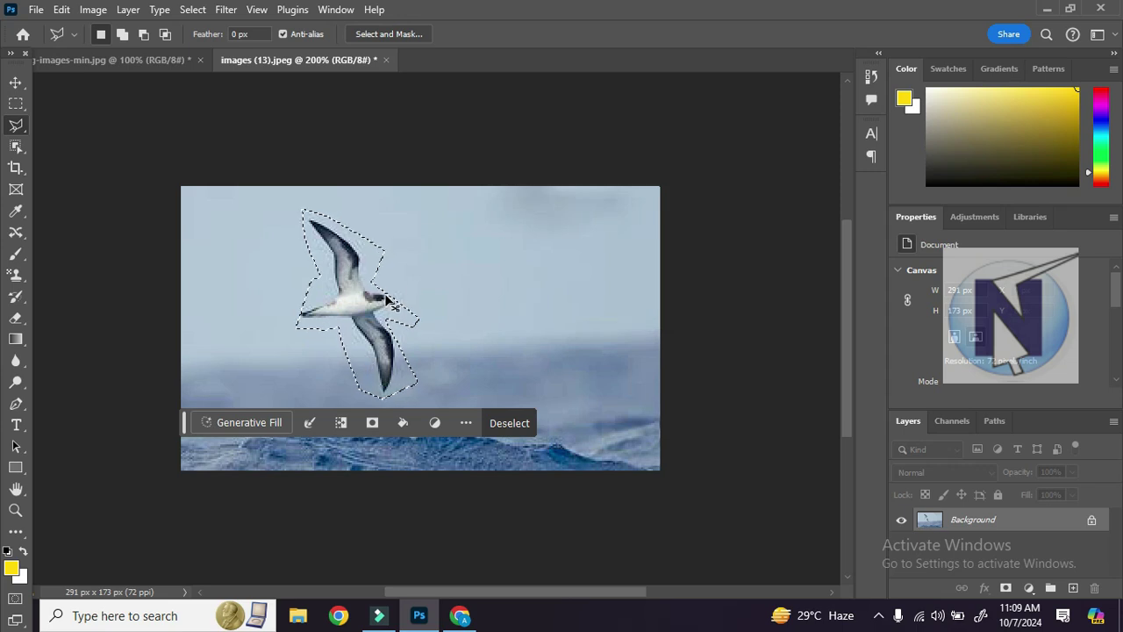
pyautogui.hotkey('ctrl', 'd')
pyautogui.click(193, 9)
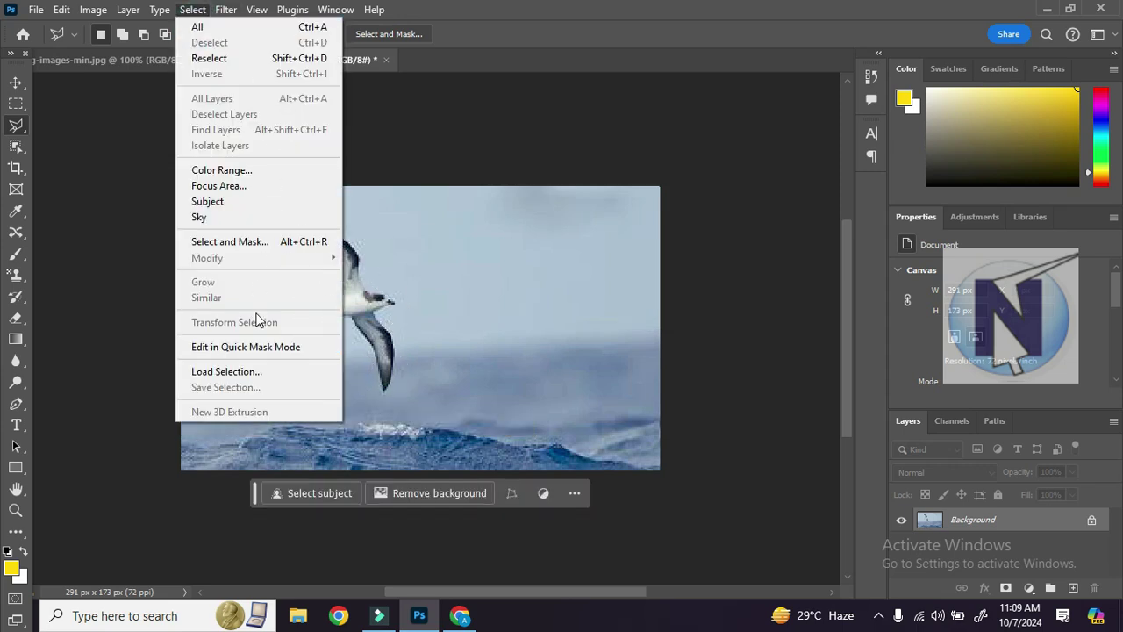
pyautogui.moveTo(227, 10)
pyautogui.click(533, 25)
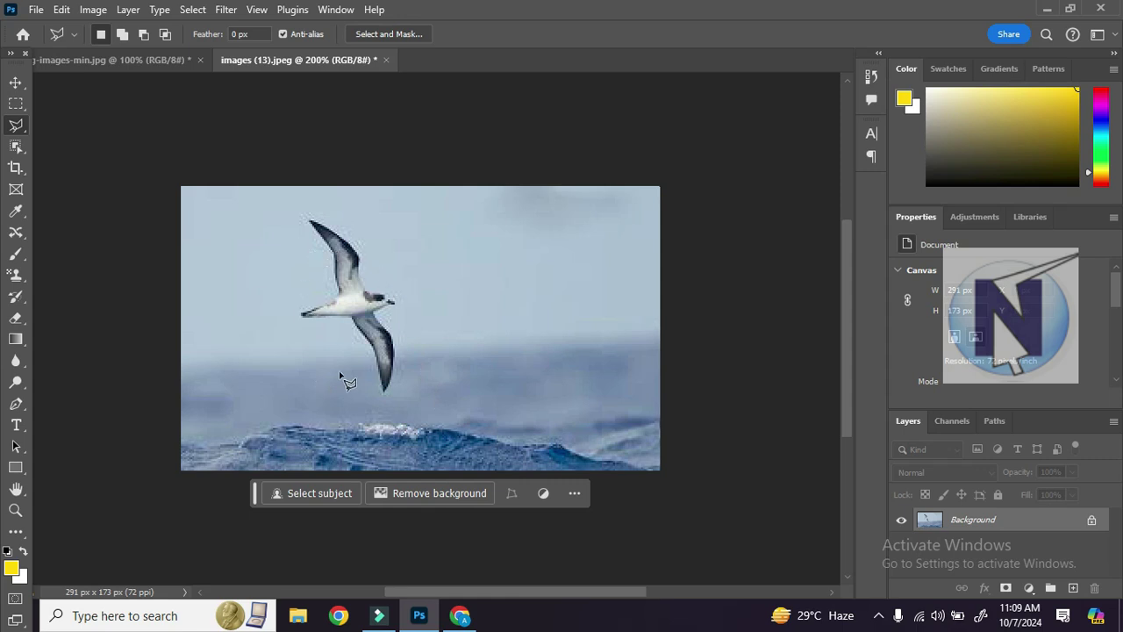
# Select the bird automatically with the Subject command, then clear the selection
pyautogui.click(197, 9)
pyautogui.click(220, 204)
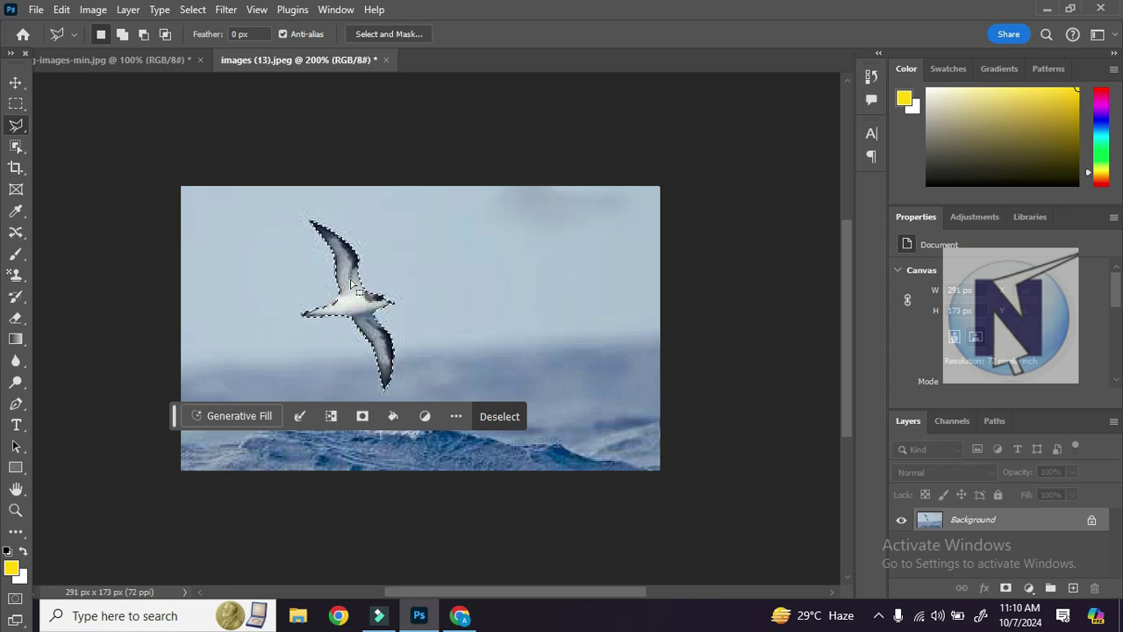
pyautogui.click(383, 316)
pyautogui.click(192, 10)
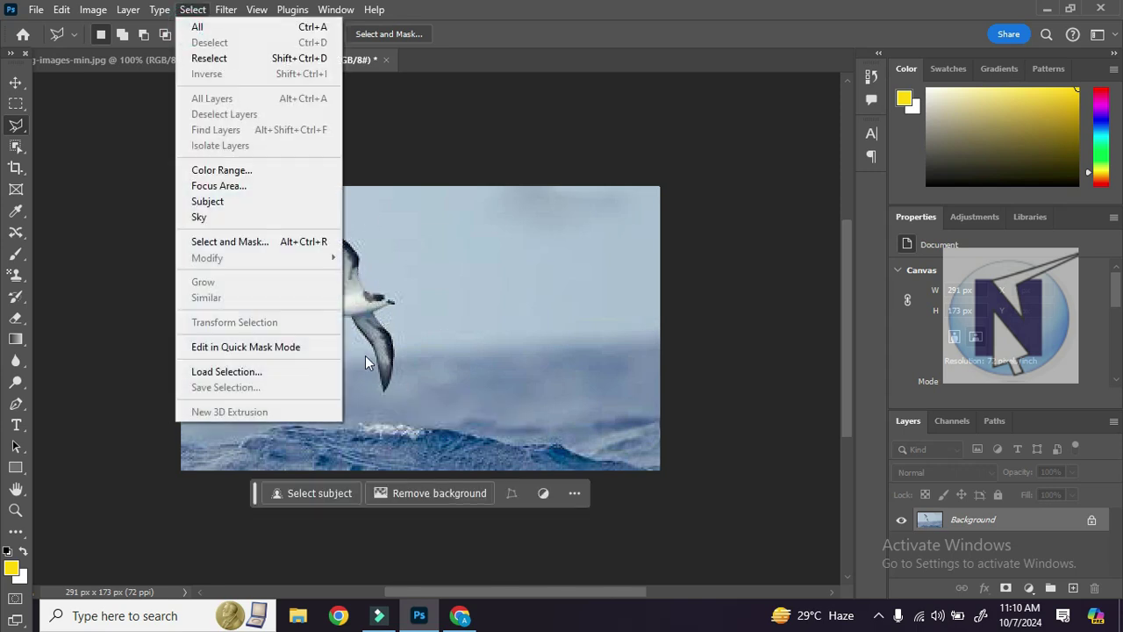
pyautogui.click(421, 326)
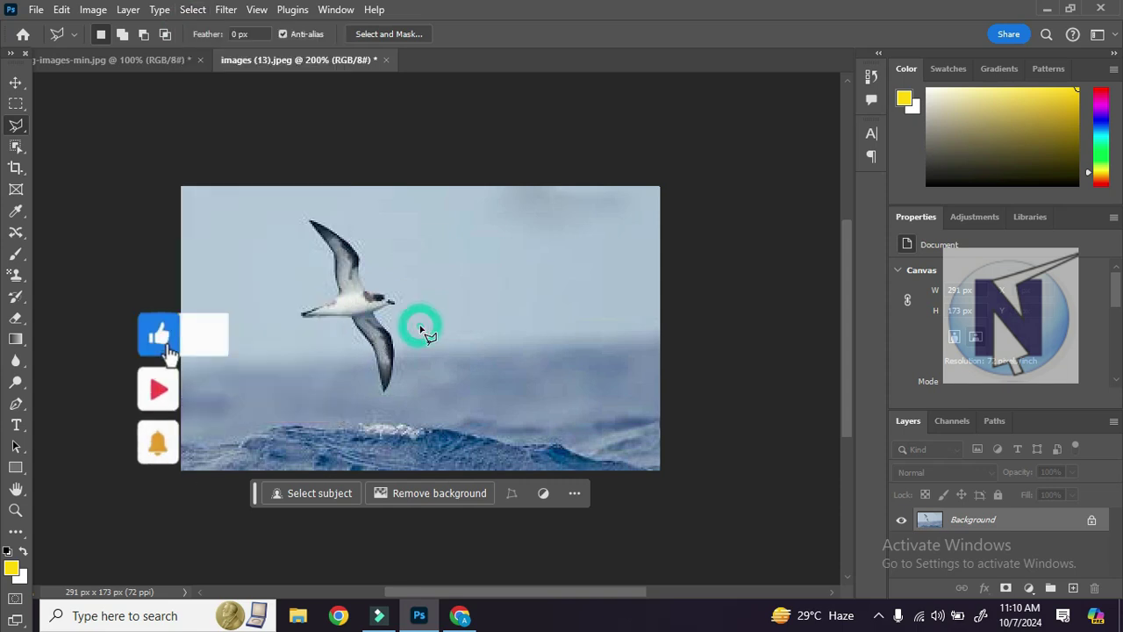